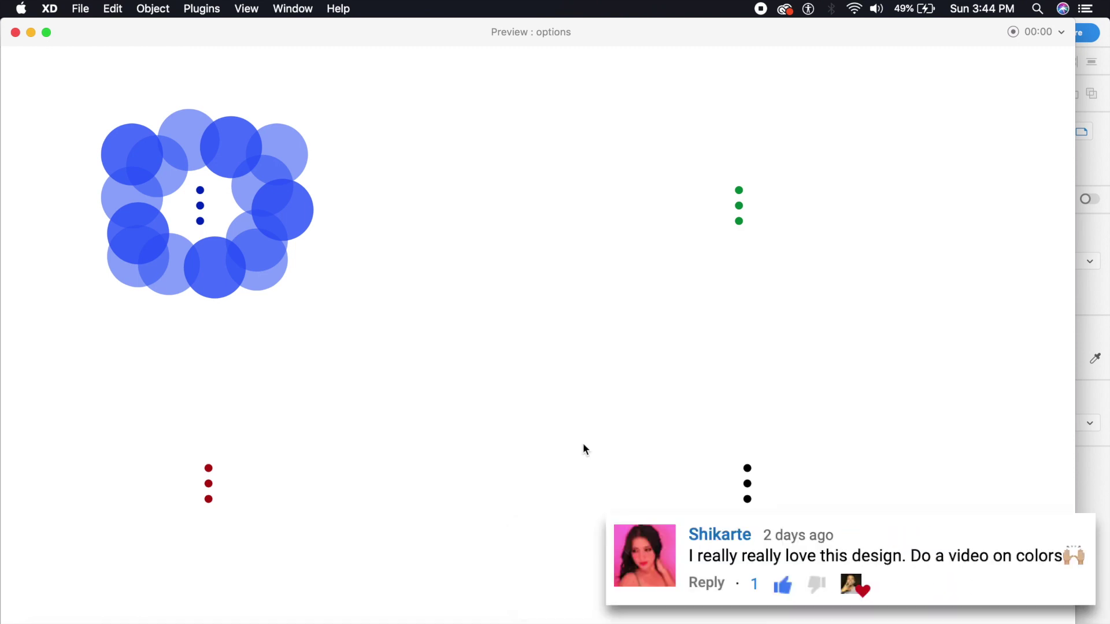
Step: Open and close each of the four three-dot option menus in the preview to examine their animations, and close the preview
click(198, 214)
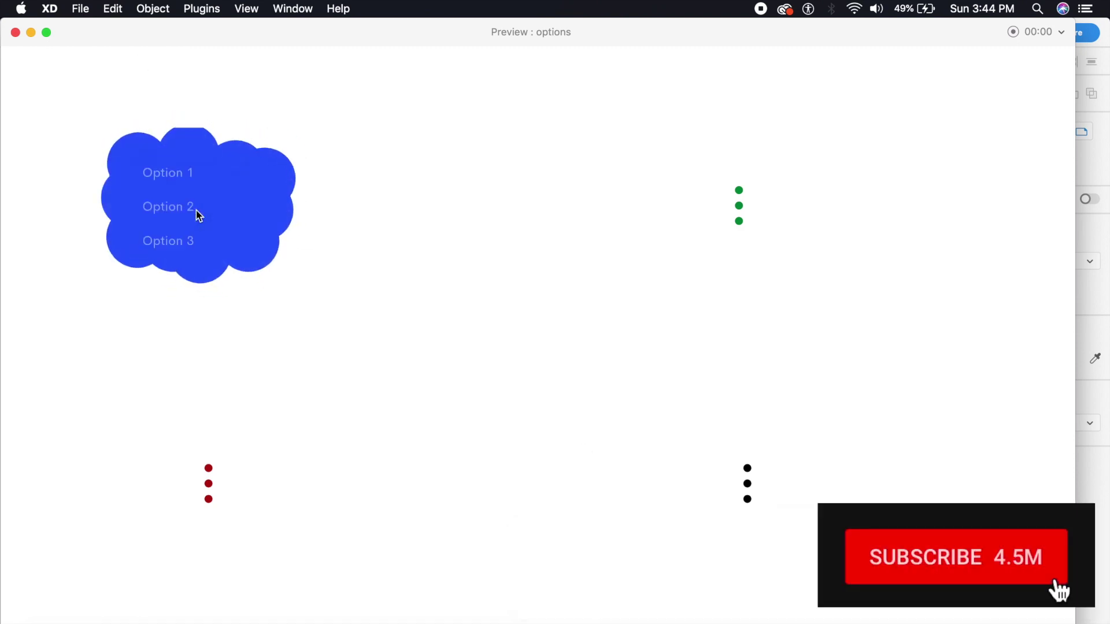
click(218, 221)
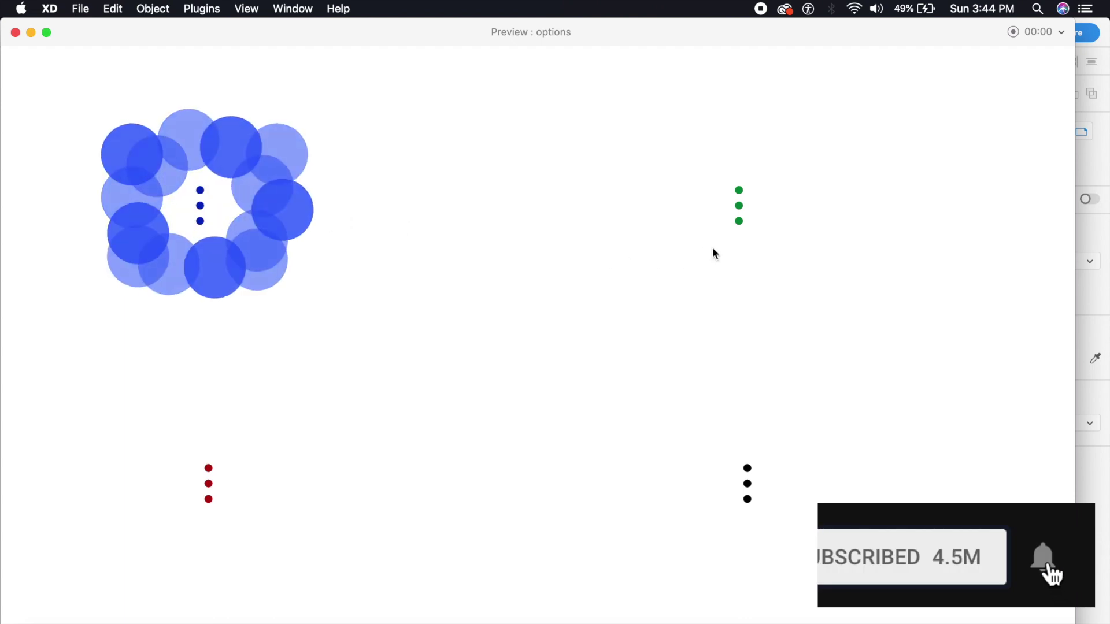
click(738, 226)
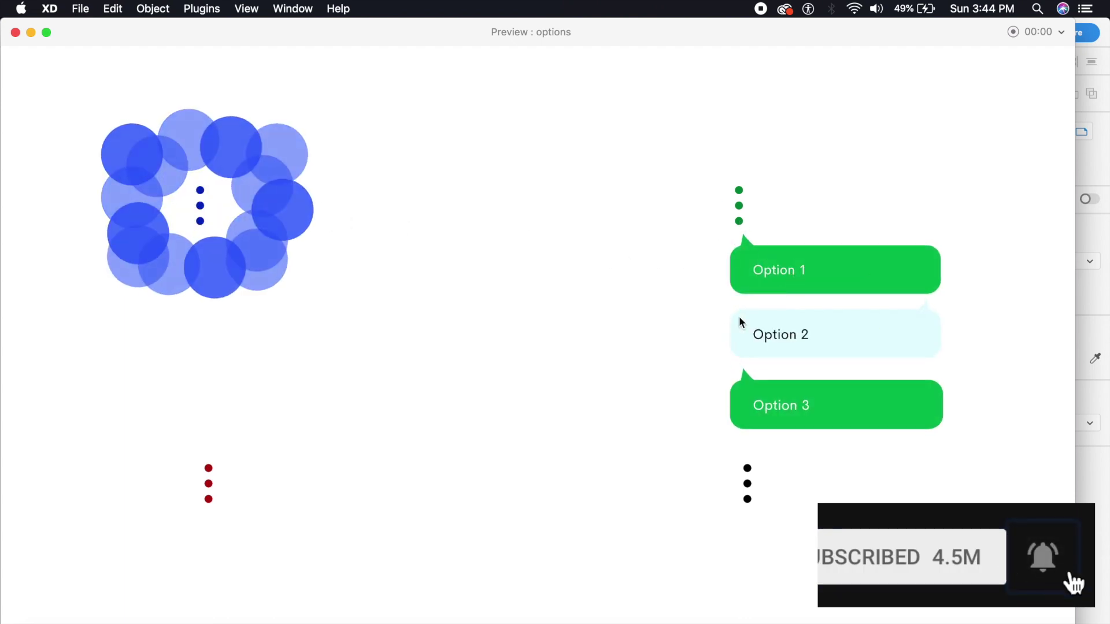
click(643, 362)
click(209, 492)
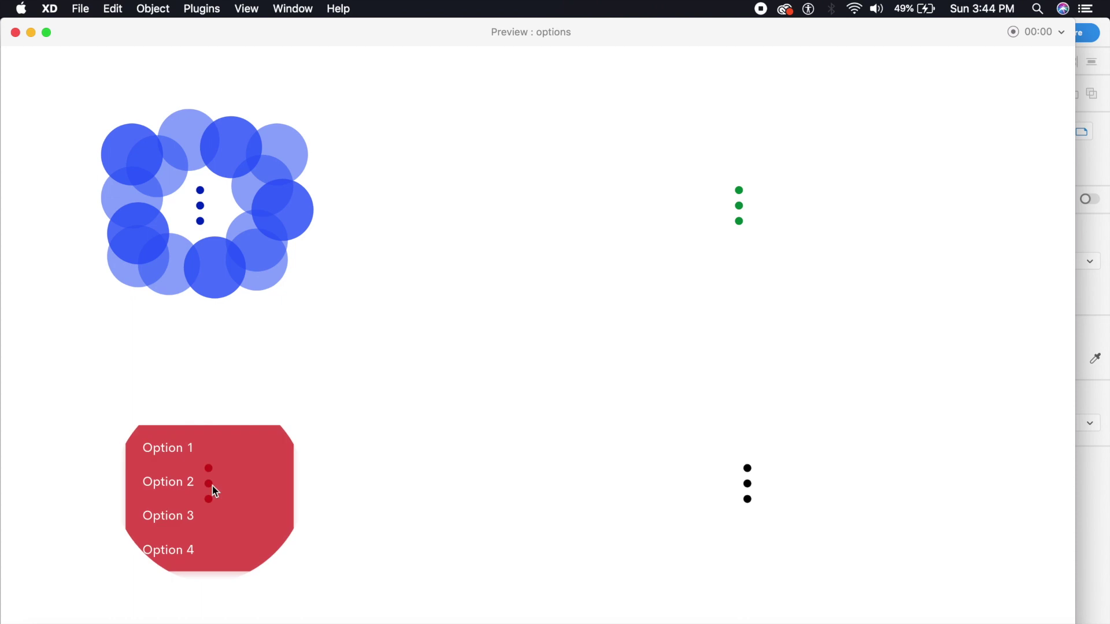
click(415, 465)
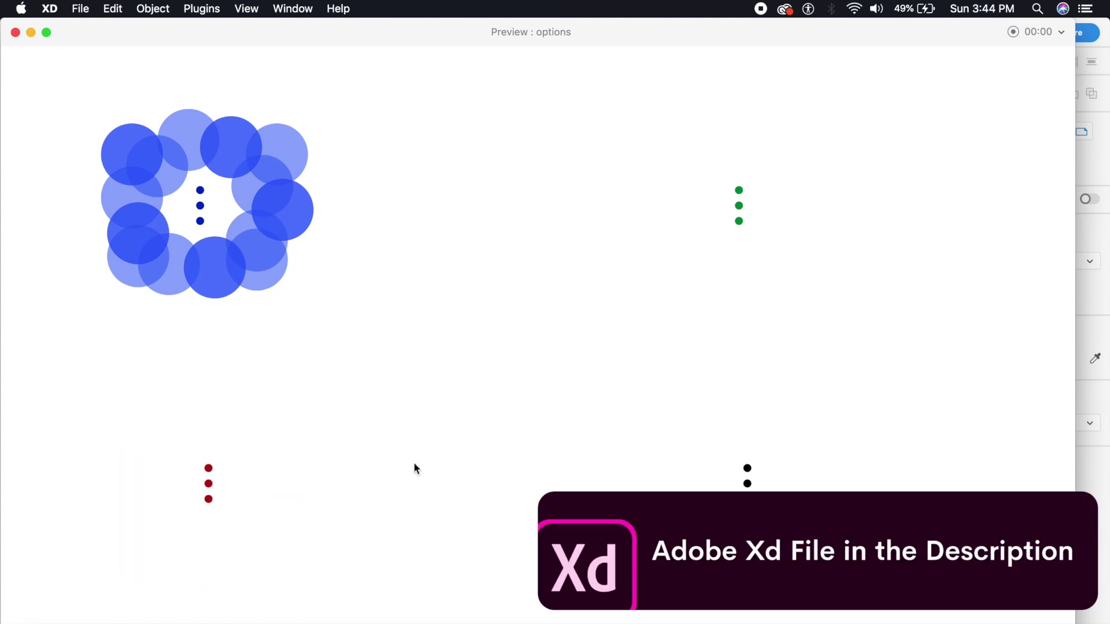
click(747, 480)
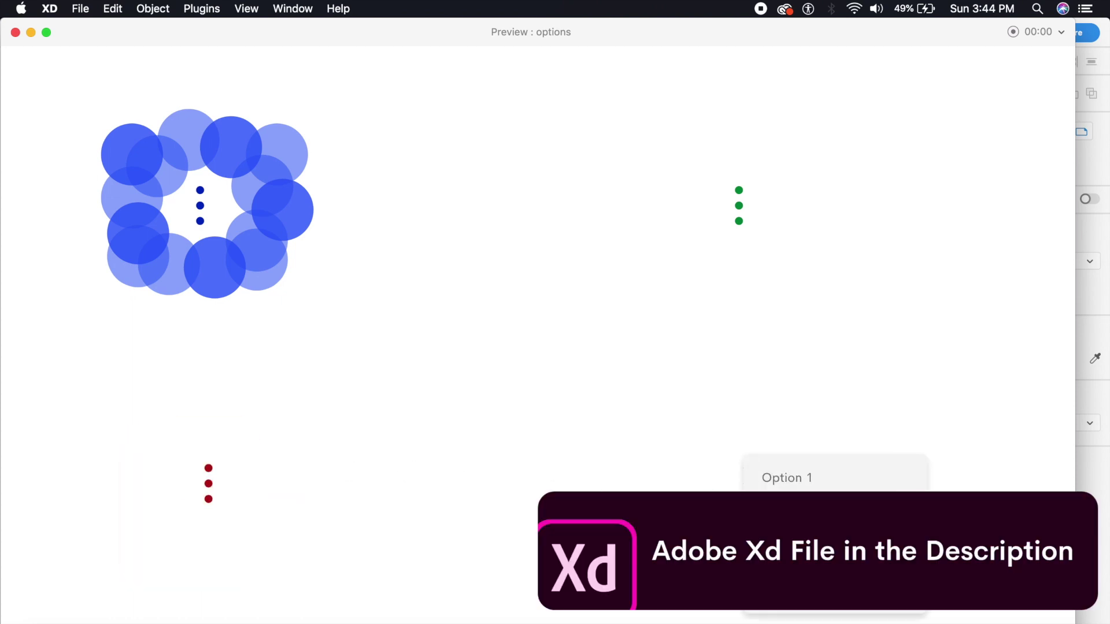
click(701, 479)
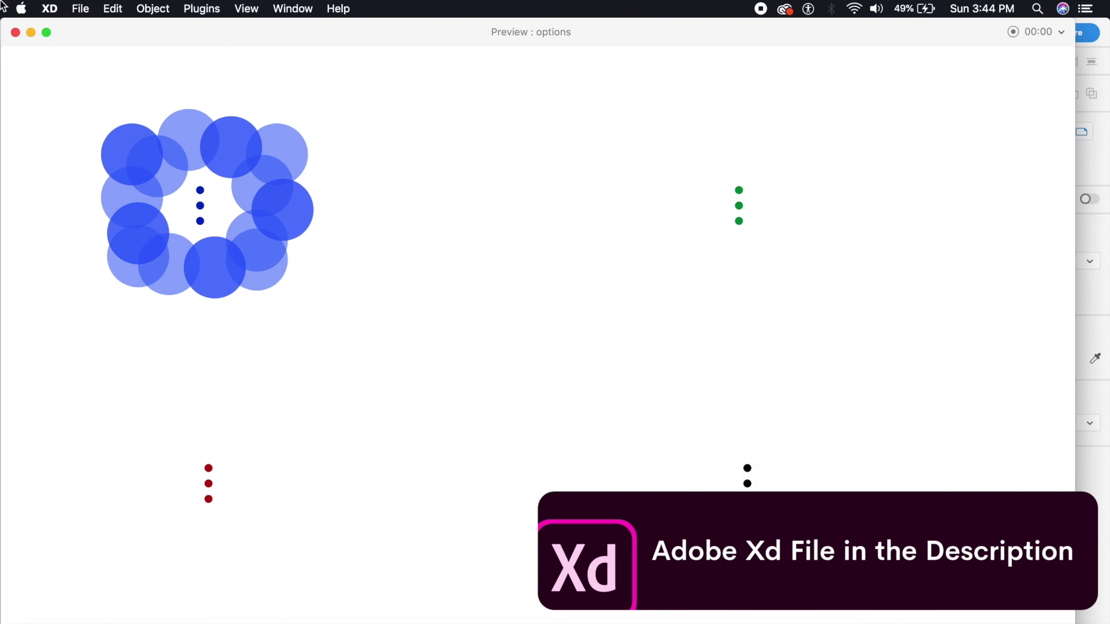
click(15, 32)
Step: Resize the blank artboard Web 1920 – 2 to 500 wide by 500 high
key(super+3)
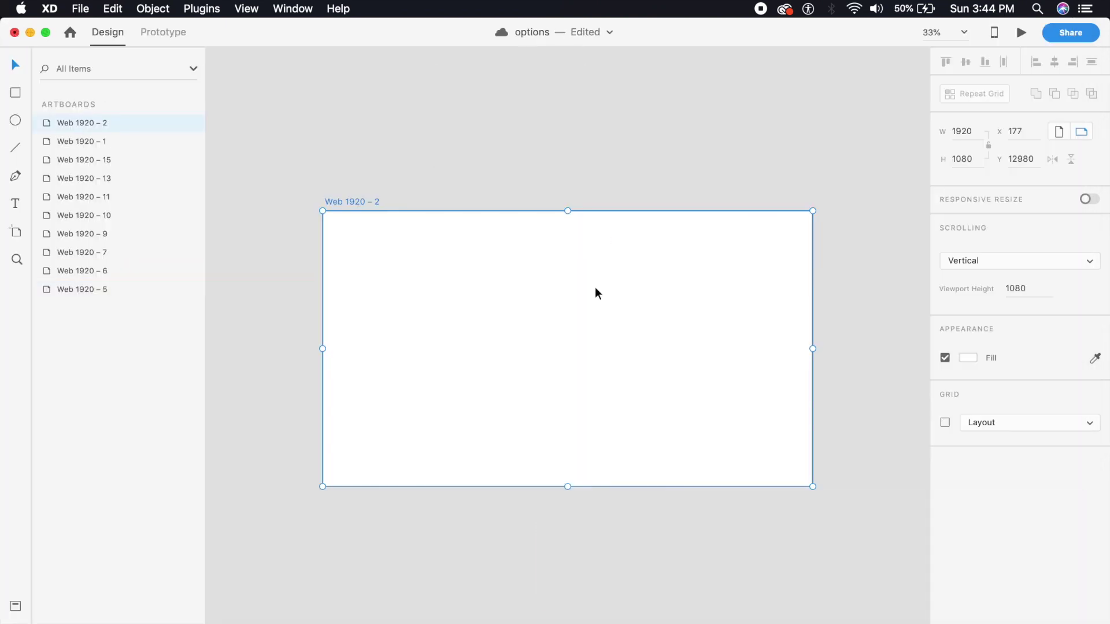
click(594, 287)
scroll(747, 355, down, 1)
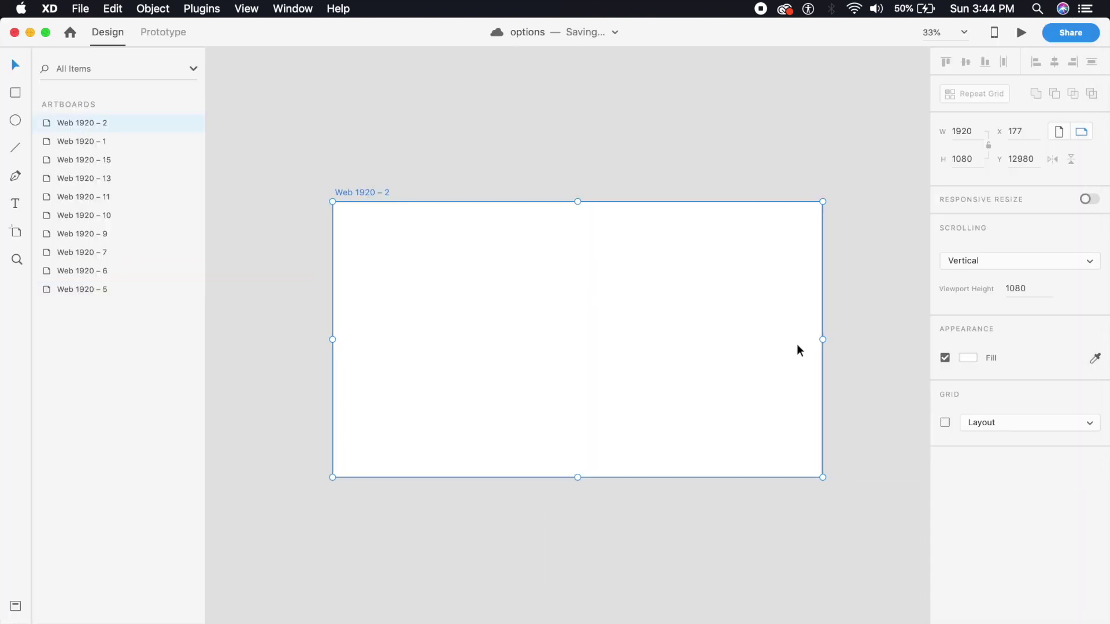
click(957, 133)
text(500)
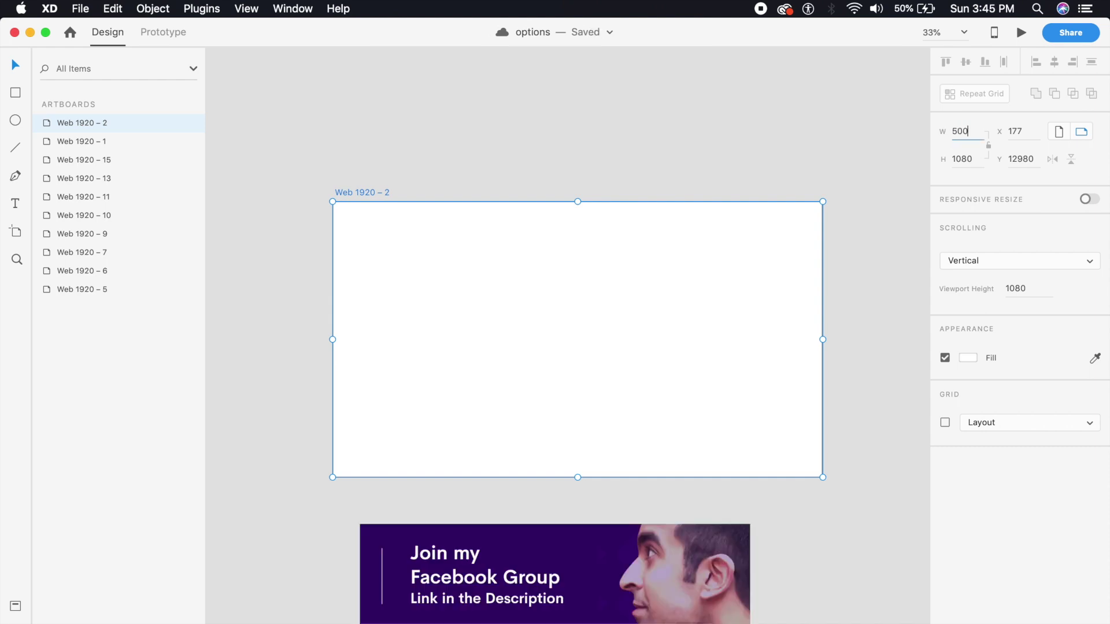
key(Return)
click(963, 158)
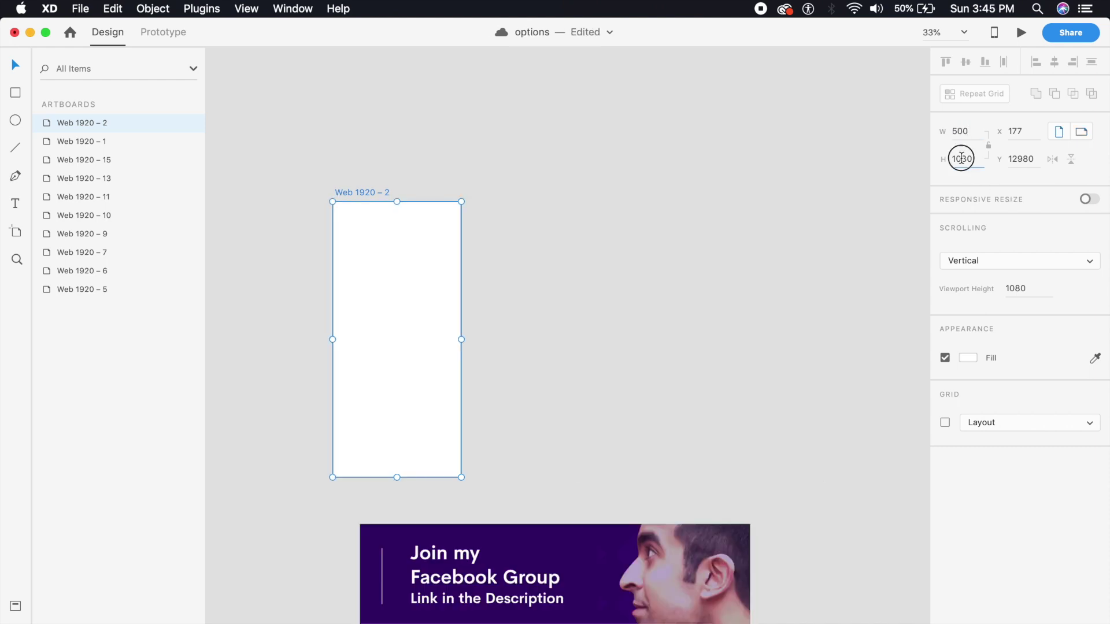
text(500)
key(Return)
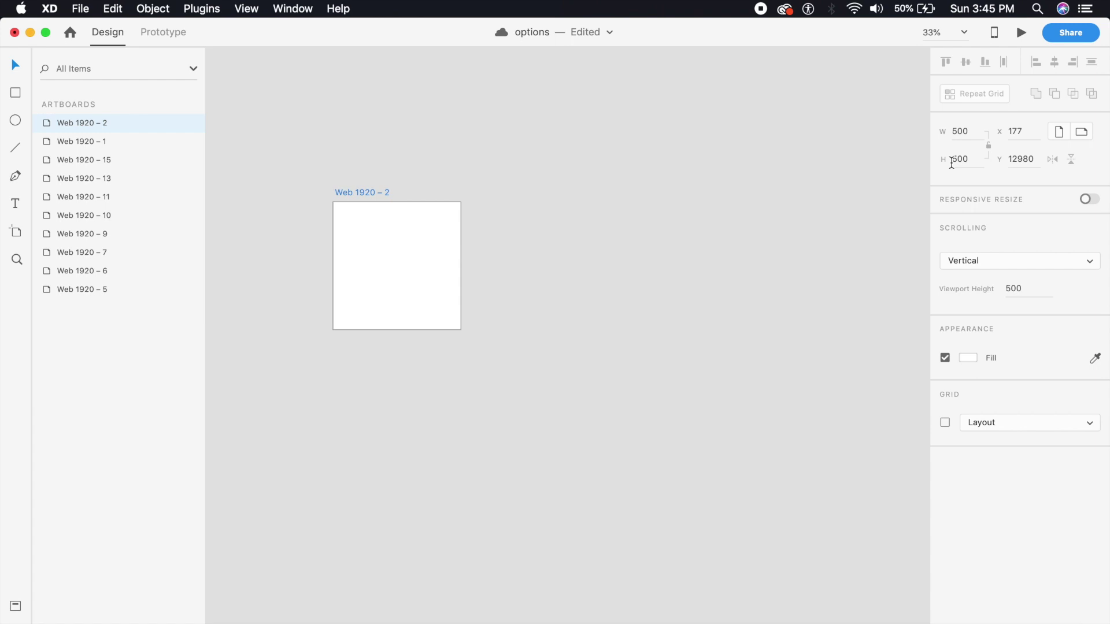
Step: Draw a circle about 27 px in diameter on the artboard and duplicate it into a vertical column of three
key(super+3)
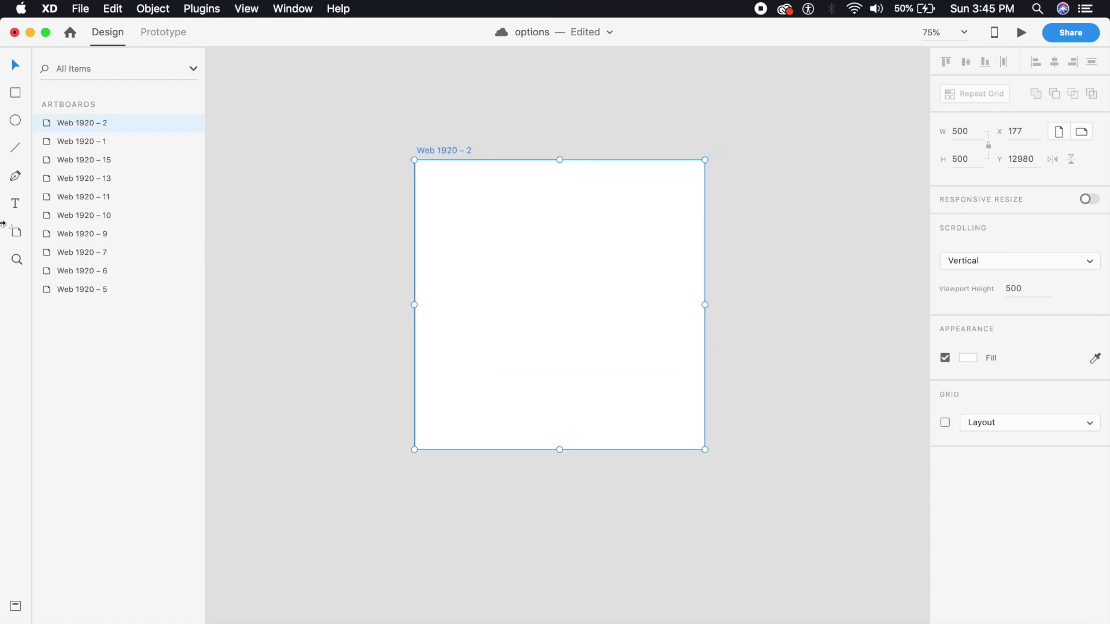
click(15, 119)
drag(536, 233, 552, 250)
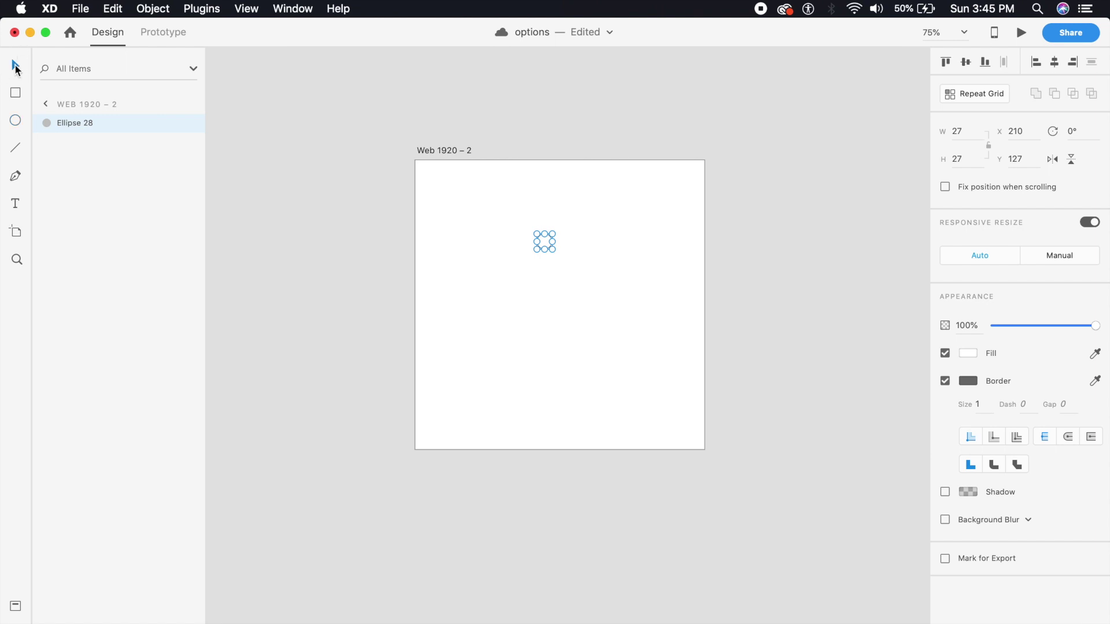
click(632, 337)
drag(536, 239, 537, 207)
Step: Remove the border from the three circles and fill them with dark blue
click(946, 382)
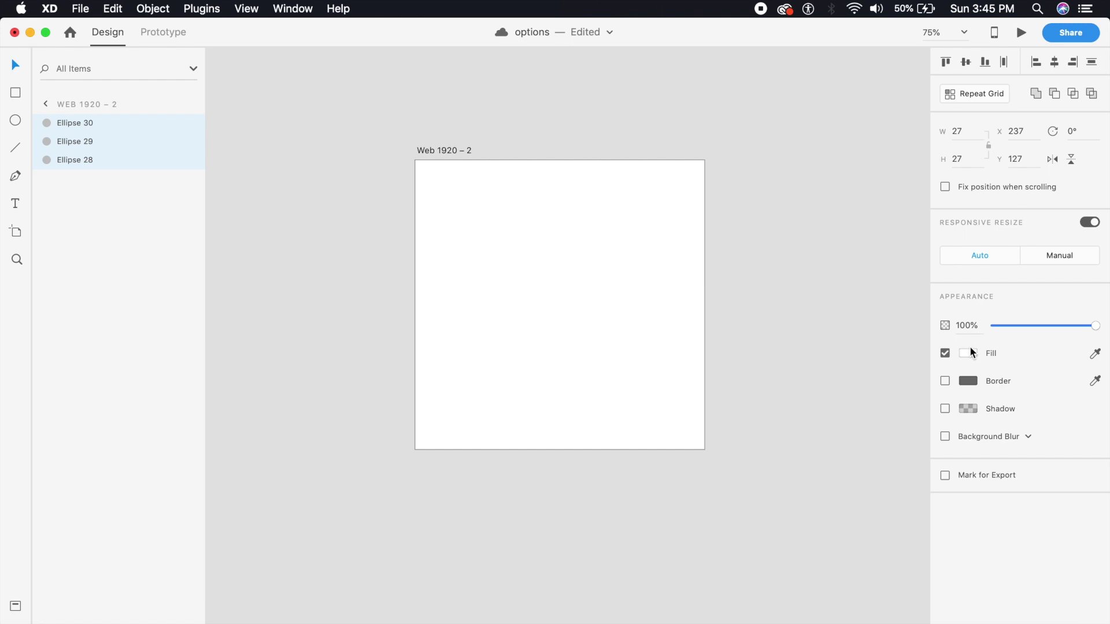
click(961, 354)
mouse_move(914, 344)
mouse_down()
mouse_move(916, 319)
mouse_move(897, 317)
mouse_move(903, 327)
mouse_up()
Step: Group the three dark blue dots
click(609, 415)
drag(608, 354, 518, 233)
key(super+g)
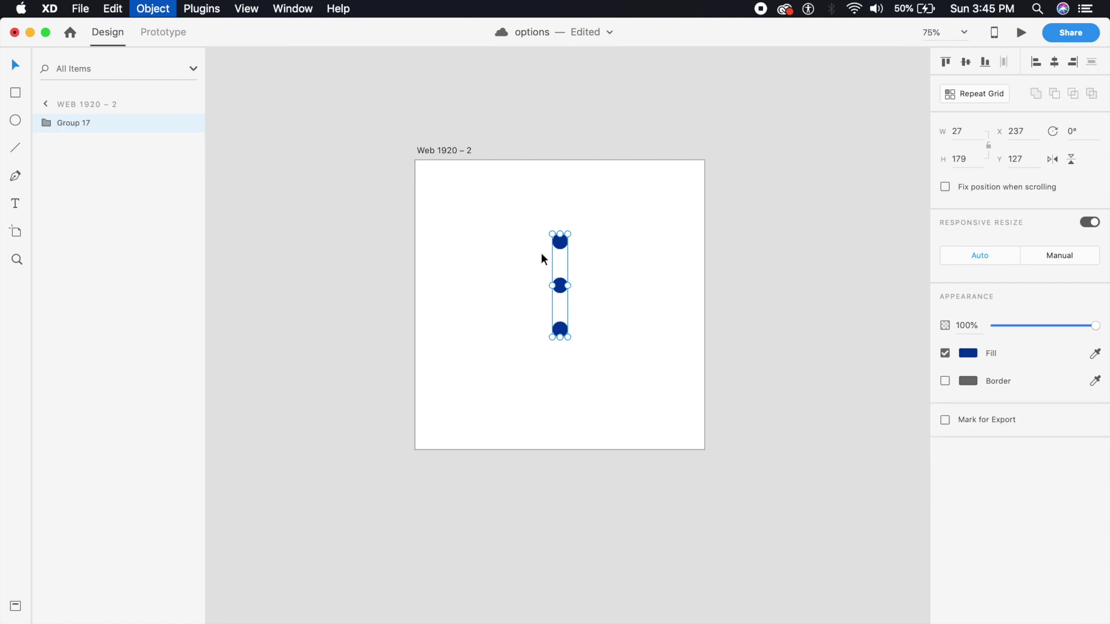
Step: Scale the dot group down to about 13 by 67 and centre it vertically and horizontally on the artboard
drag(556, 286, 557, 298)
key(super+1)
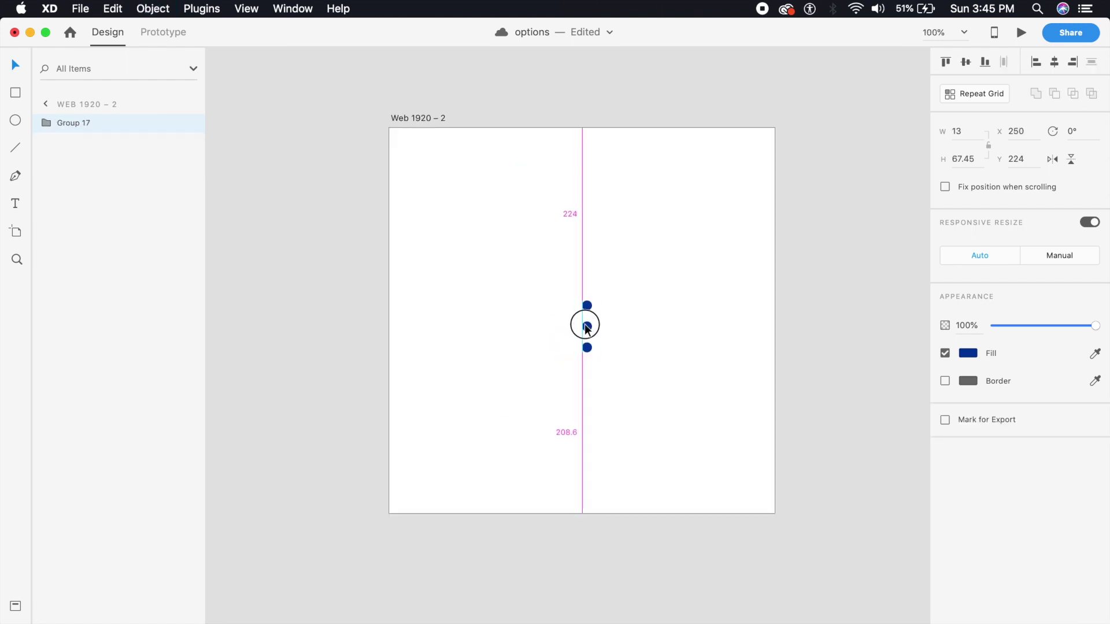
click(965, 62)
click(1054, 62)
Step: Draw a circle about 74 px in diameter just above and to the left of the three dots
click(15, 120)
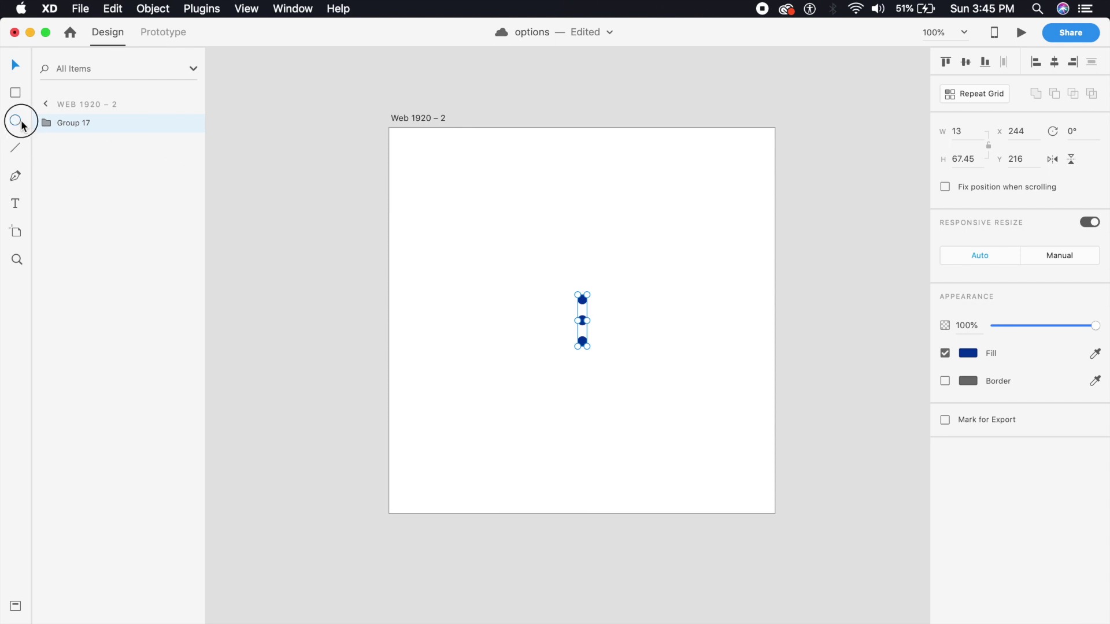
click(512, 238)
drag(512, 238, 568, 294)
click(13, 67)
click(534, 220)
drag(527, 258, 519, 248)
Step: Remove the large circle's border, sample the dots' dark blue for its fill and brighten the fill to #2B75FF
click(945, 381)
click(1094, 354)
click(582, 321)
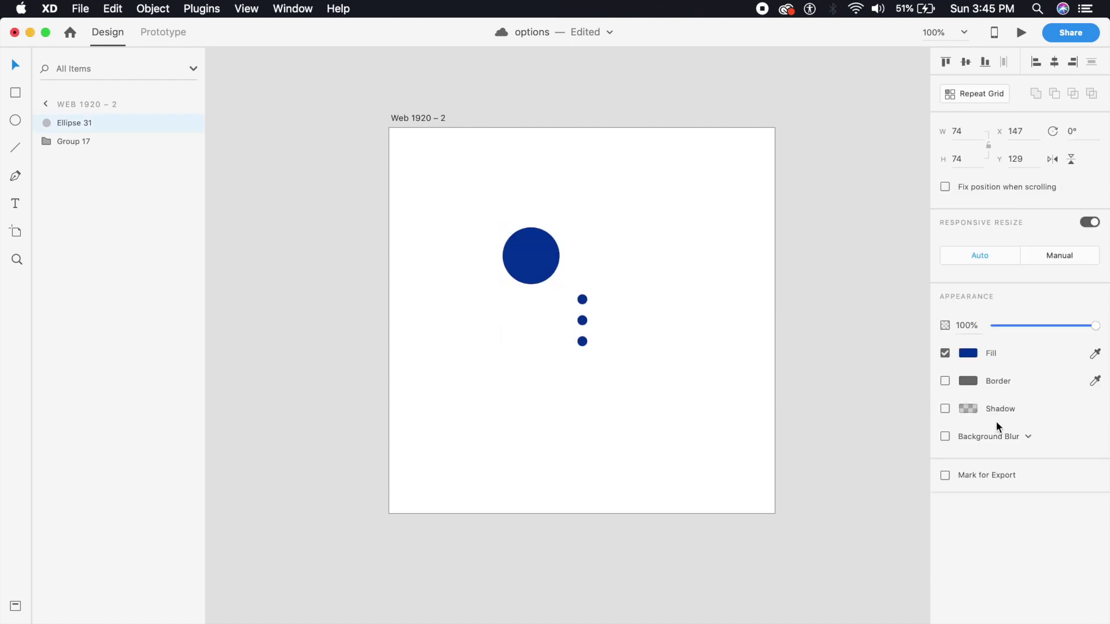
click(967, 353)
drag(886, 322, 885, 275)
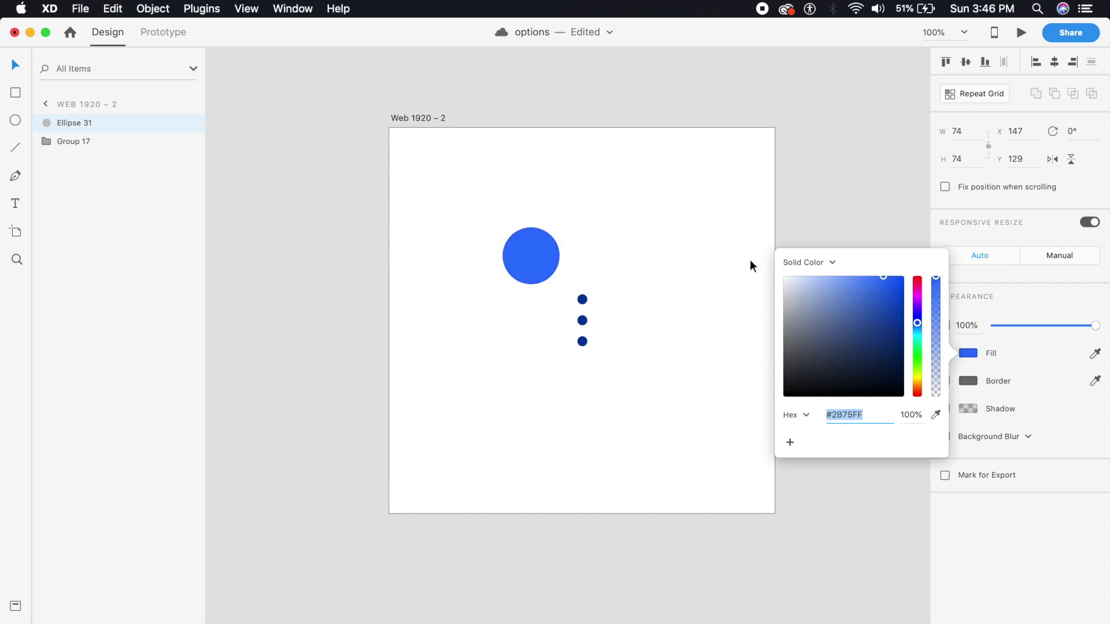
click(615, 234)
Step: Duplicate the large blue circle to its right and set the original circle's opacity to 80%
click(528, 259)
drag(528, 259, 539, 269)
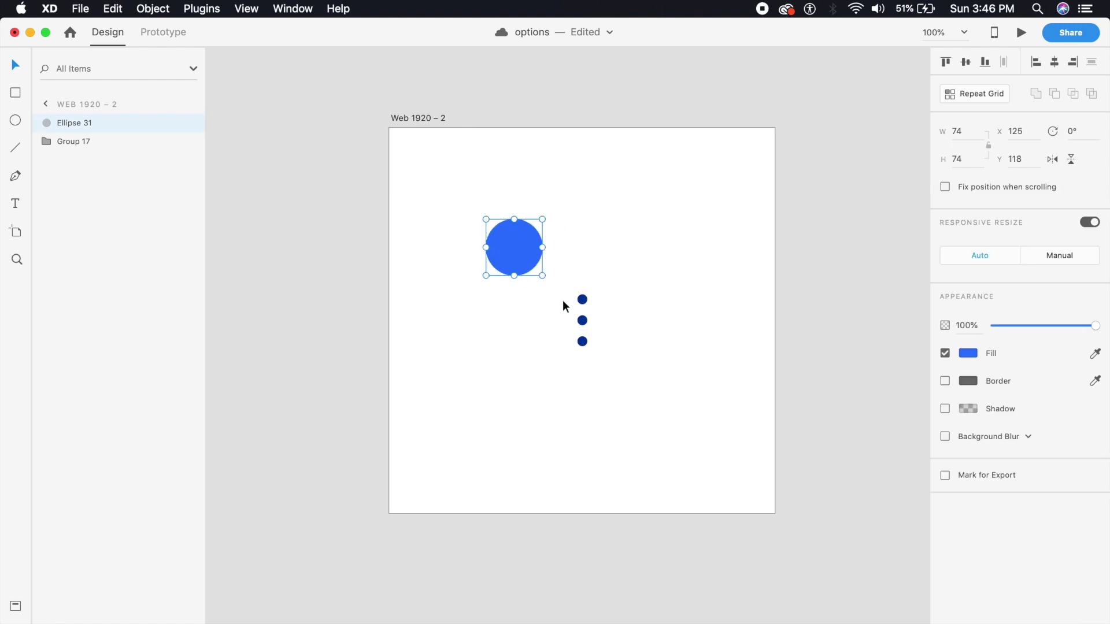
drag(515, 265, 586, 258)
click(538, 260)
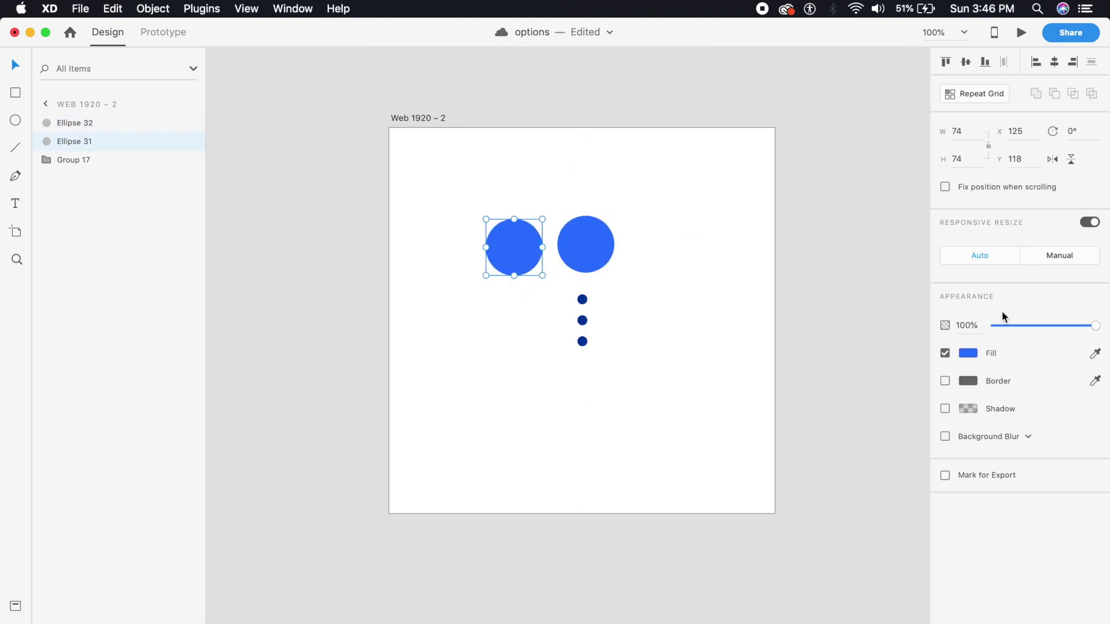
click(953, 324)
text(80)
key(Return)
Step: Set the duplicated circle's opacity to 50% and move it to overlap the first circle
click(585, 237)
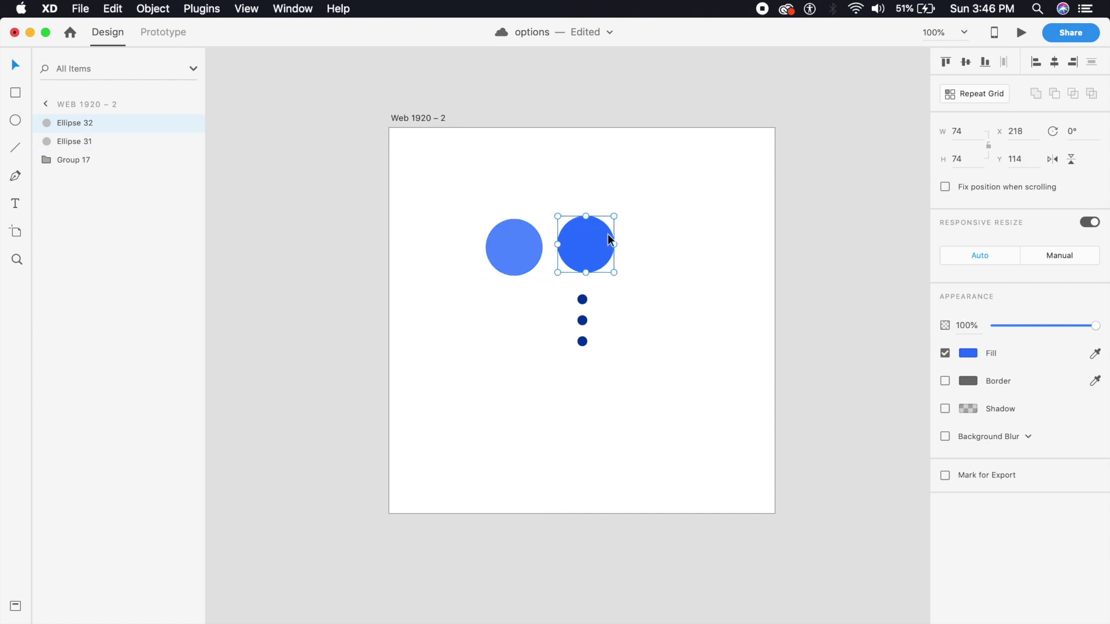
click(966, 327)
text(50)
key(Return)
drag(599, 248, 564, 252)
click(603, 255)
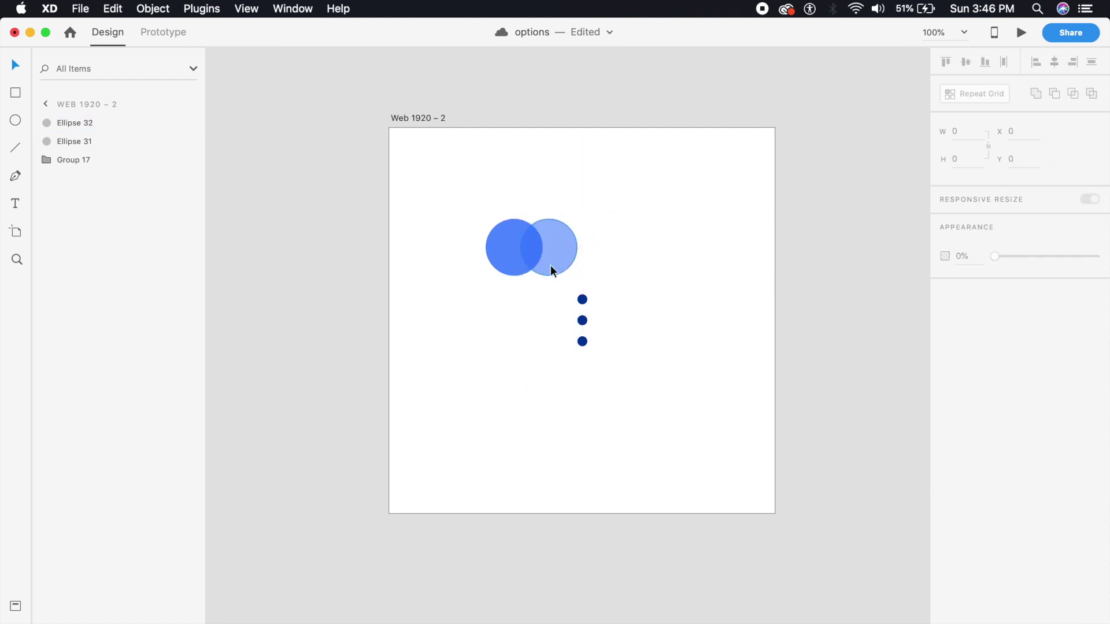
Step: Duplicate the translucent circles to build a ring of overlapping blue circles around the three dots
drag(549, 263, 634, 258)
click(684, 265)
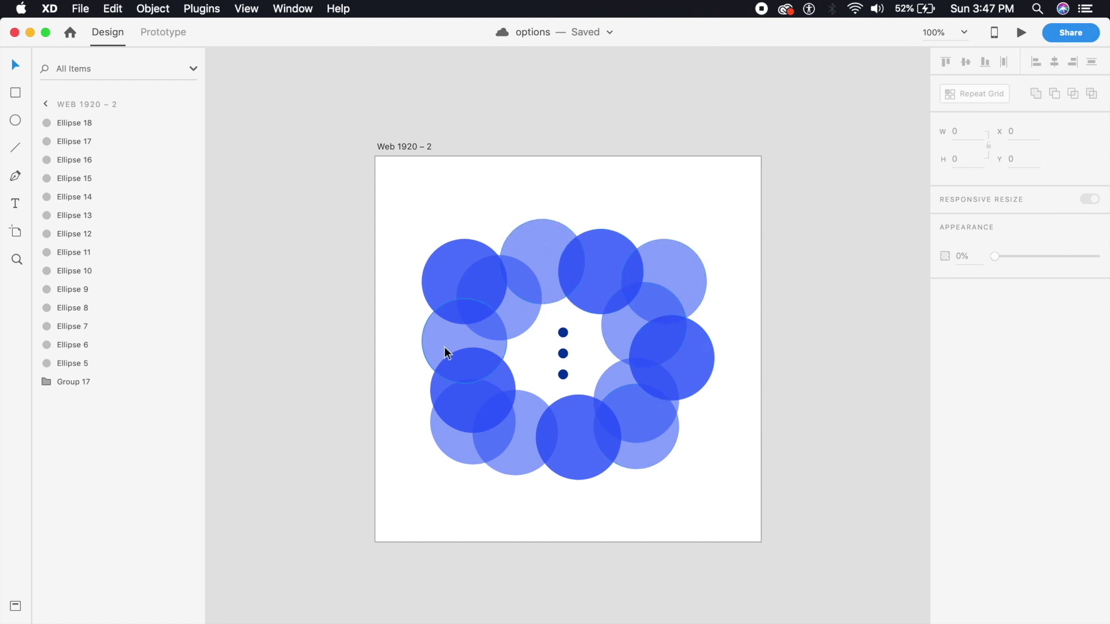
drag(736, 285, 578, 361)
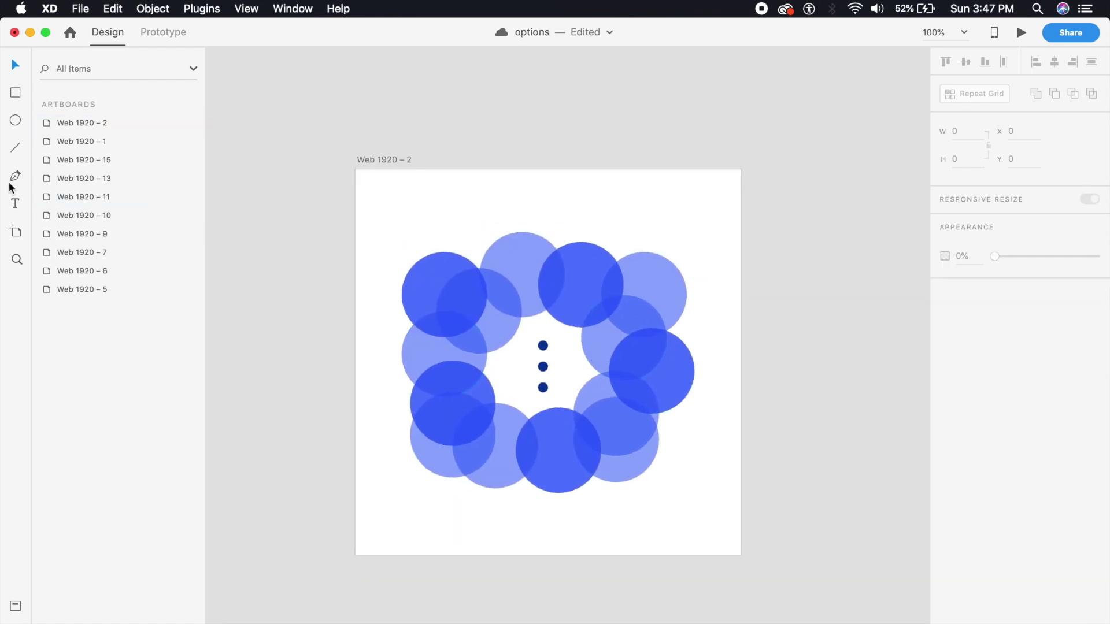
Step: Draw a rectangle about 396 by 373 that covers the whole ring of circles
click(17, 94)
mouse_move(394, 217)
mouse_down()
mouse_move(474, 290)
mouse_move(644, 505)
mouse_move(698, 504)
mouse_up()
click(15, 64)
click(352, 268)
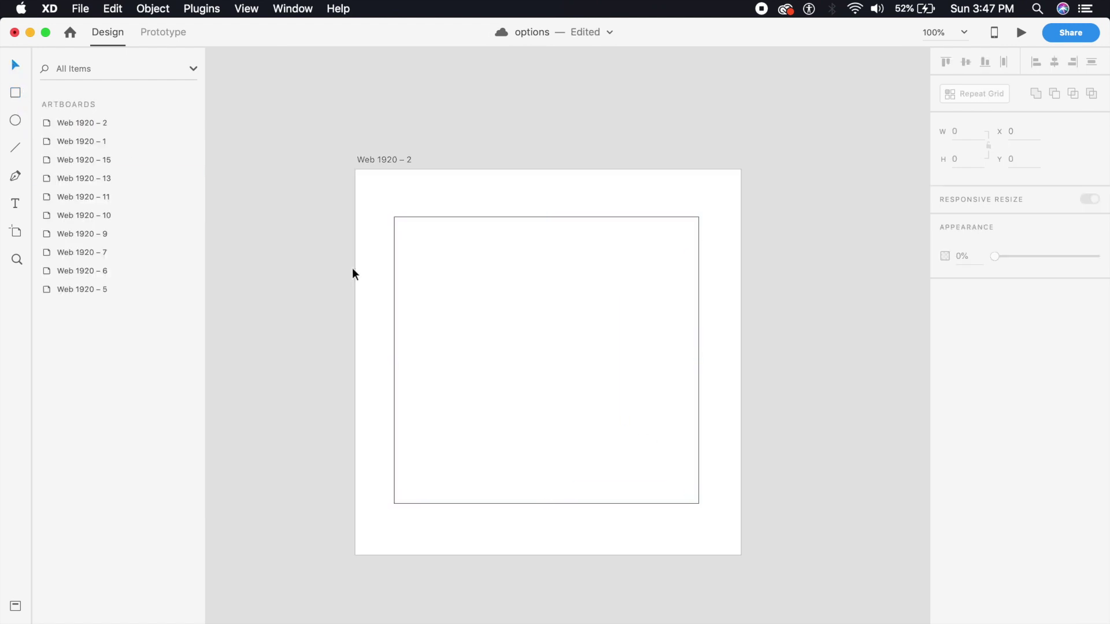
Step: Mask the ring of circles and the three dots with the covering rectangle
click(517, 381)
drag(761, 544, 405, 243)
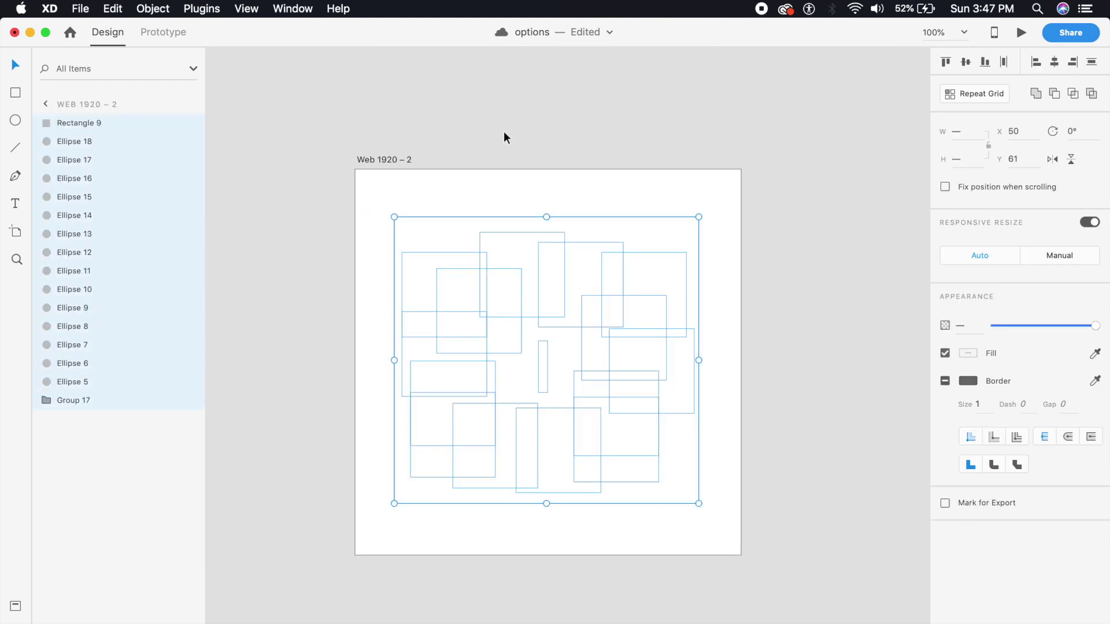
key(super+shift+m)
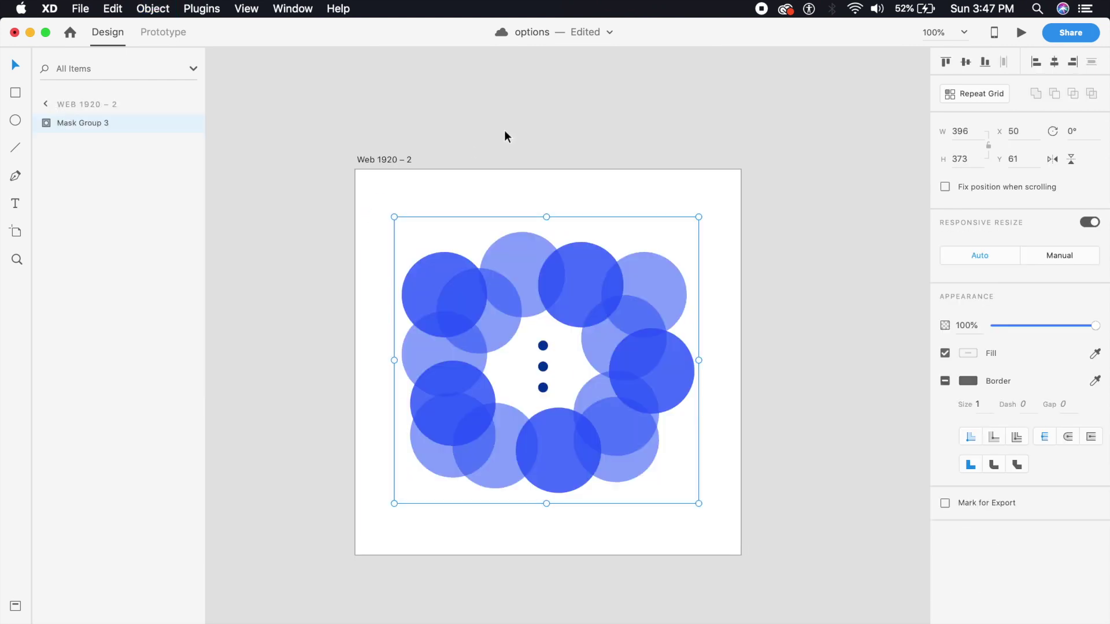
Step: Duplicate the Web 1920 – 2 artboard with its masked circles and dots
click(563, 144)
click(644, 174)
key(super+d)
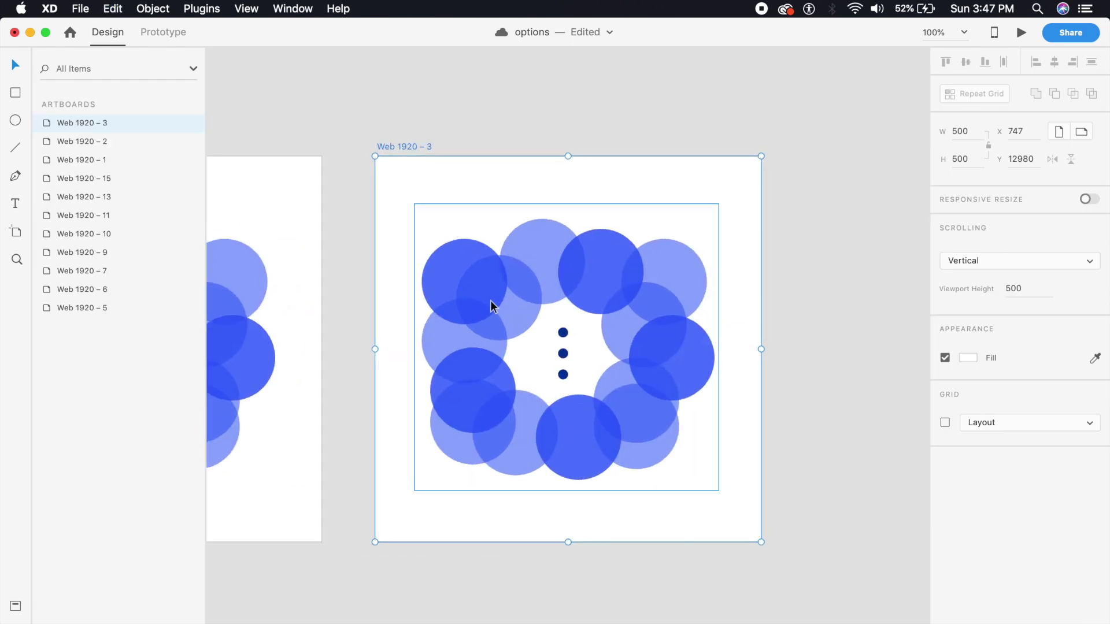
Step: Move the translucent circles at the left and lower left of the Web 1920 – 3 ring inward toward the three dots
click(490, 300)
double_click(490, 300)
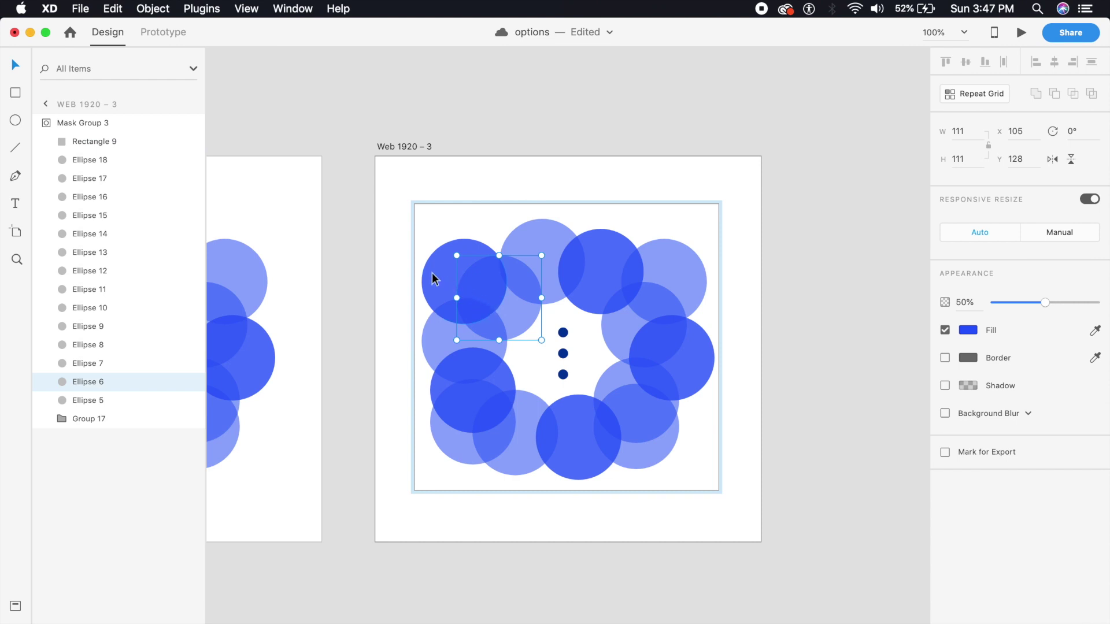
drag(435, 279, 442, 280)
drag(528, 320, 546, 340)
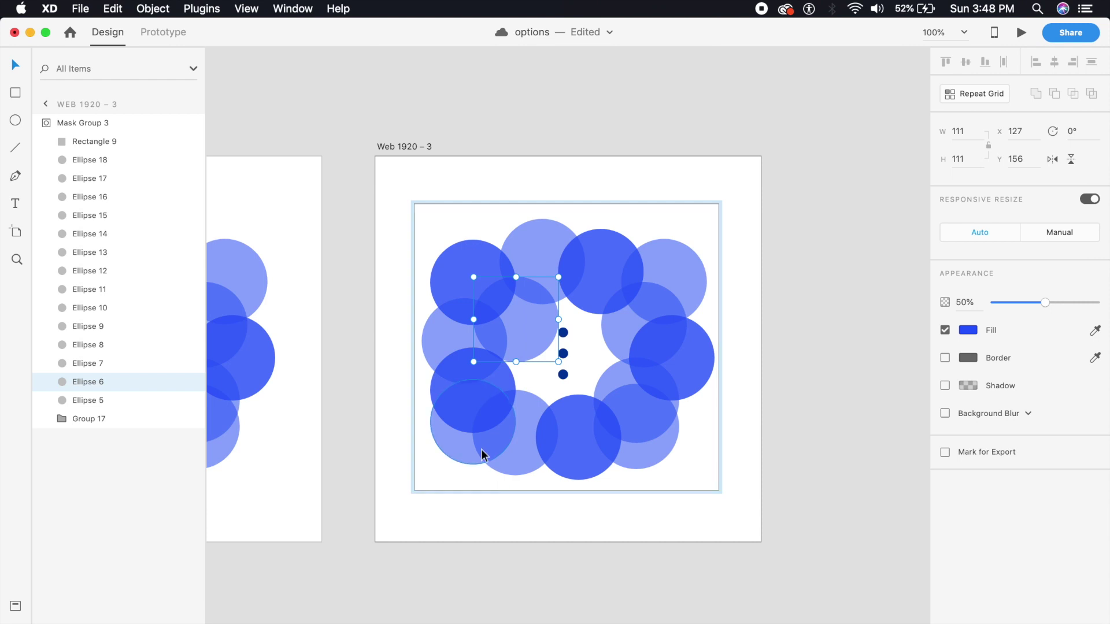
drag(483, 453, 527, 410)
click(510, 456)
drag(511, 456, 555, 408)
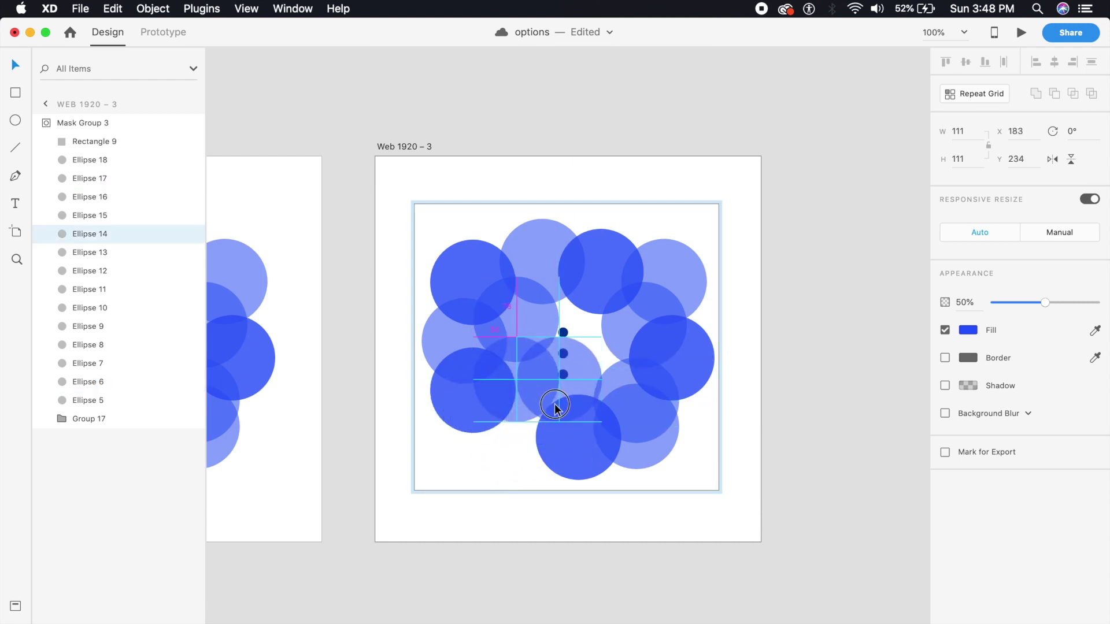
Step: Rearrange the remaining circles on Web 1920 – 3 so they cover the three dots and form a compact cloud shape
drag(644, 443, 618, 389)
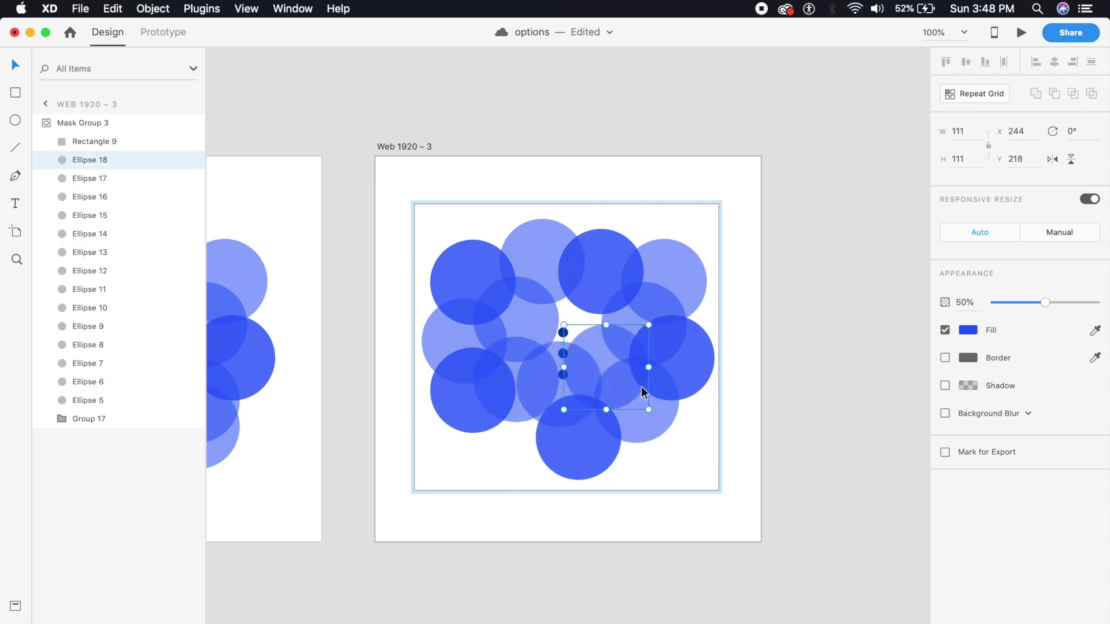
mouse_move(683, 366)
mouse_down()
mouse_move(656, 362)
mouse_move(685, 377)
mouse_up()
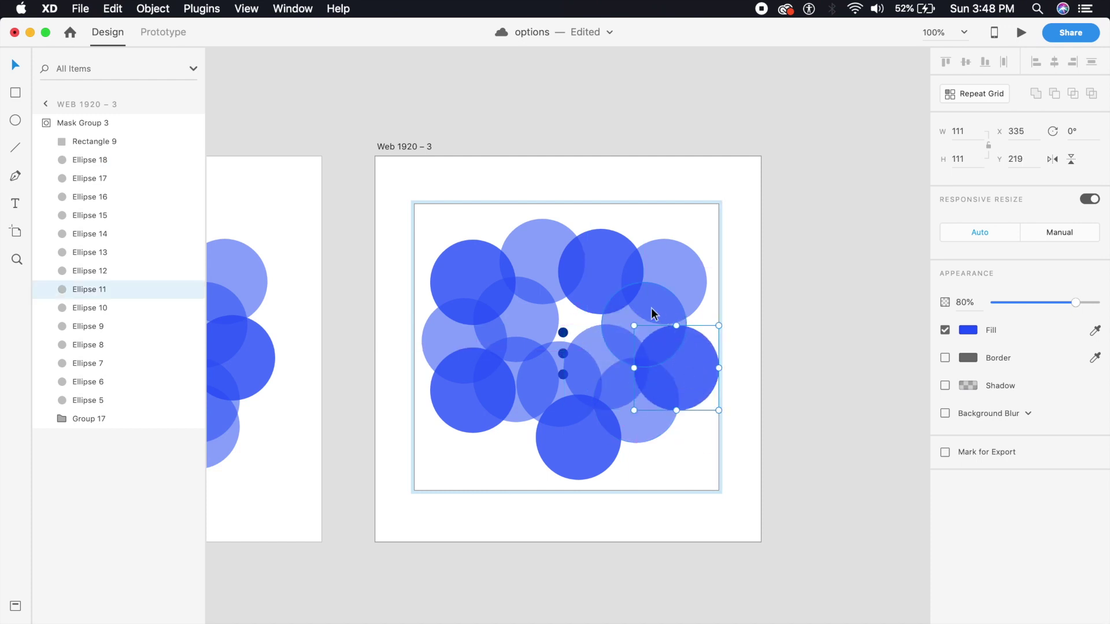
drag(639, 317, 603, 315)
drag(549, 289, 557, 304)
click(577, 365)
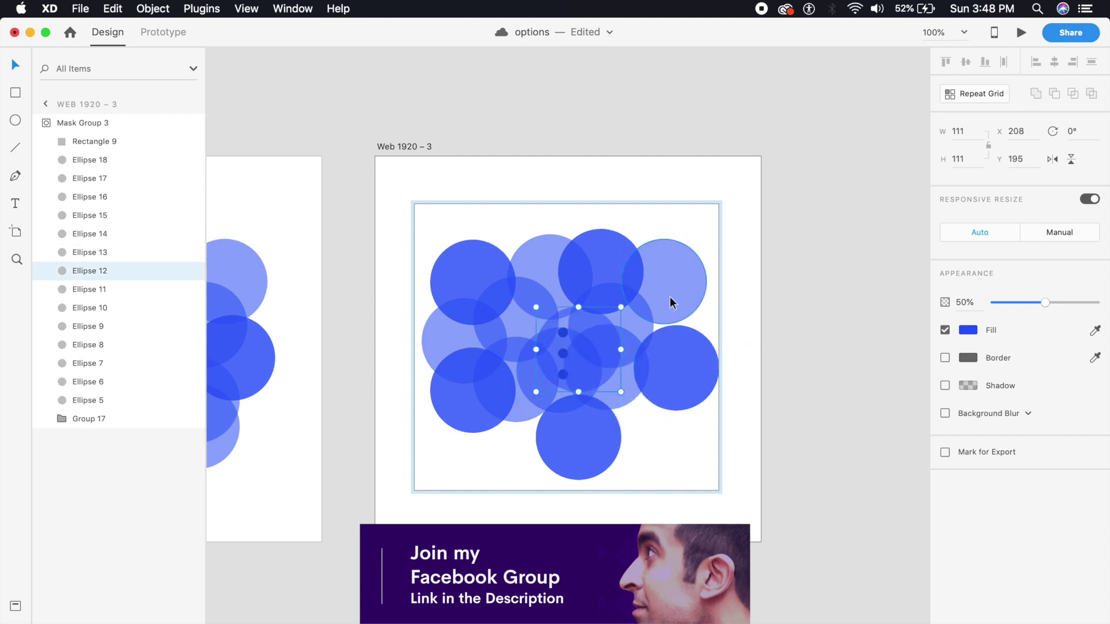
drag(673, 313, 668, 358)
drag(578, 437, 574, 413)
drag(669, 358, 663, 352)
click(483, 414)
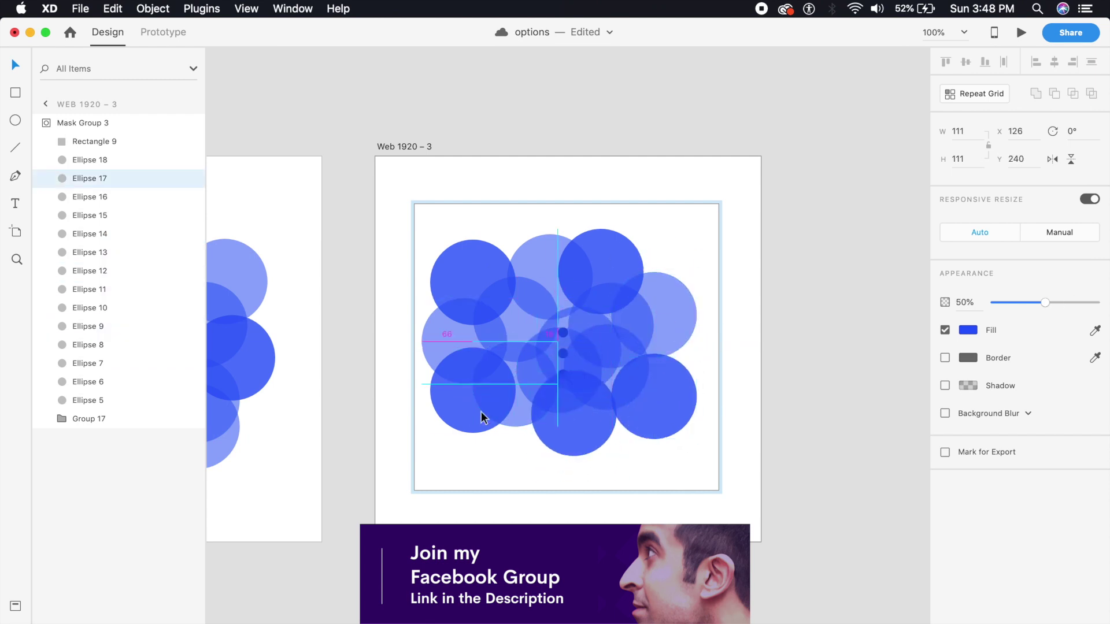
drag(435, 418, 439, 428)
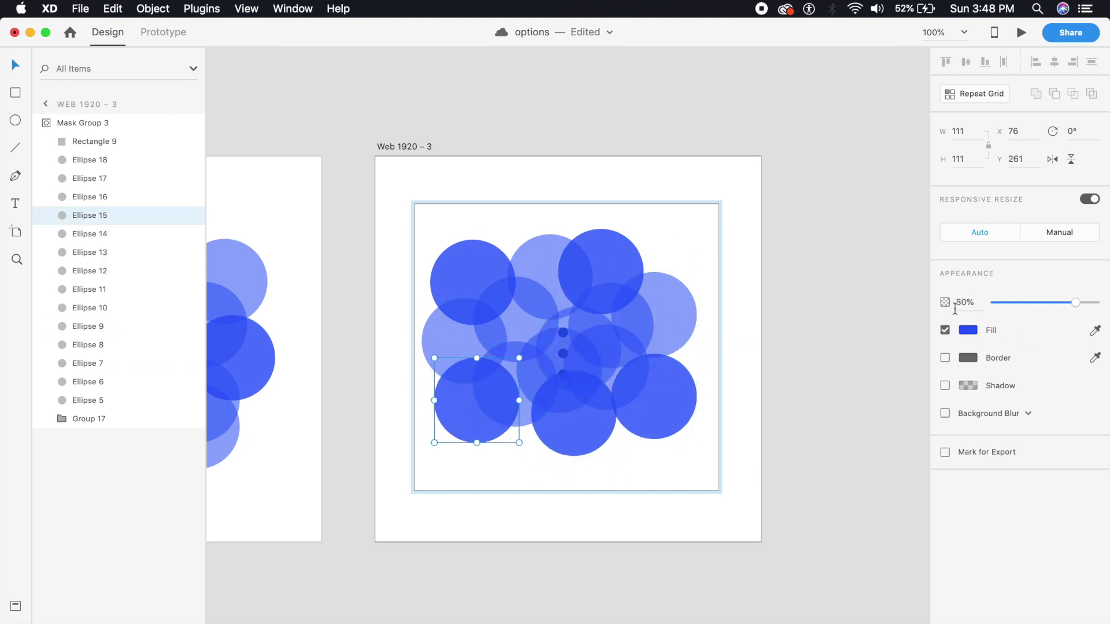
Step: Set the opacity of all the masked circles on Web 1920 – 3 to 100% and duplicate the artboard
drag(430, 231, 702, 483)
drag(1049, 304, 1096, 301)
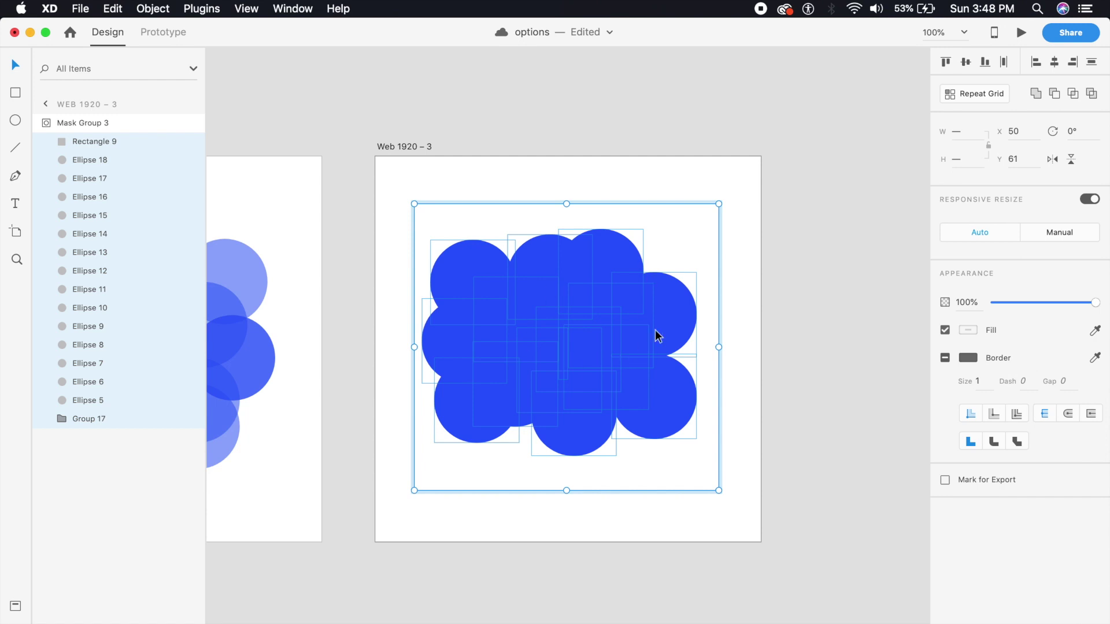
click(760, 287)
click(747, 235)
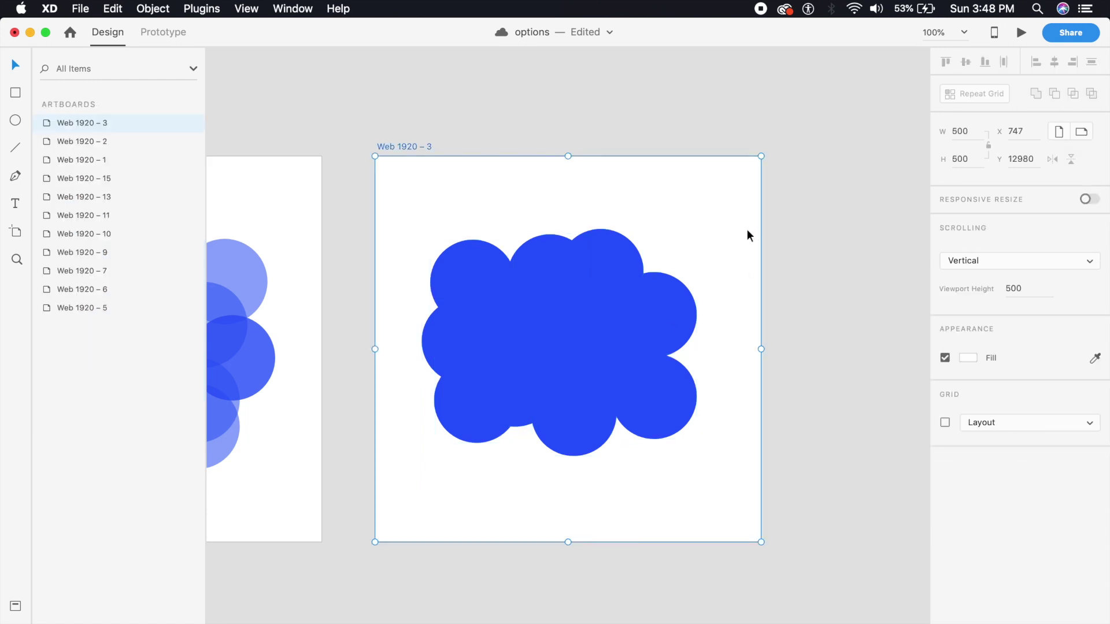
key(super+d)
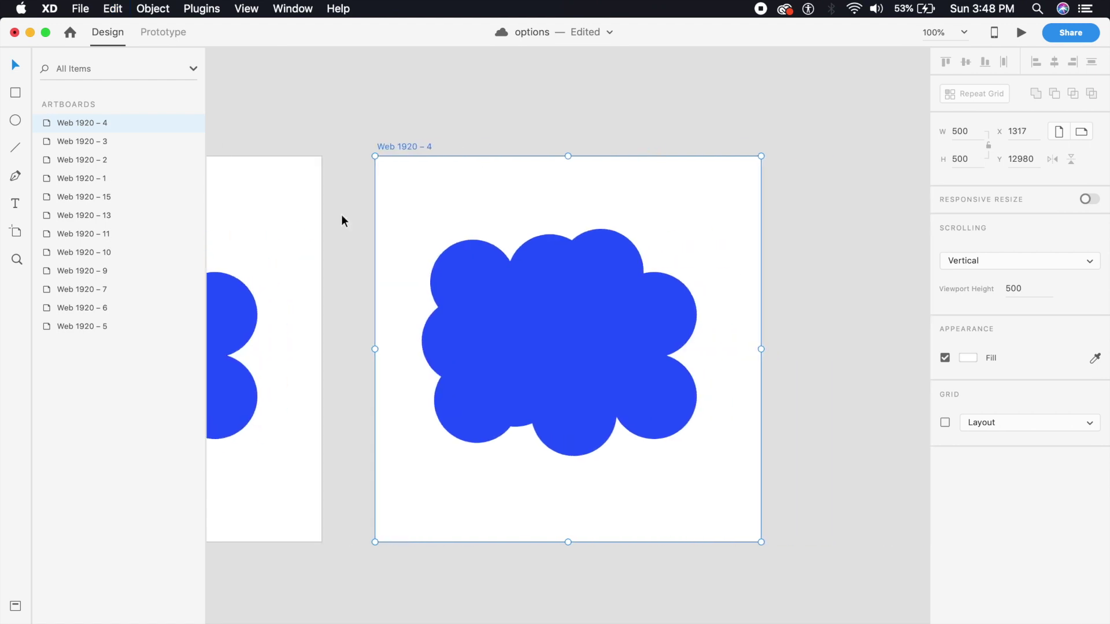
Step: Shrink the mask rectangle on Web 1920 – 4 to about 275 wide over the cloud's centre, leaving a plain blue panel
click(494, 324)
double_click(495, 323)
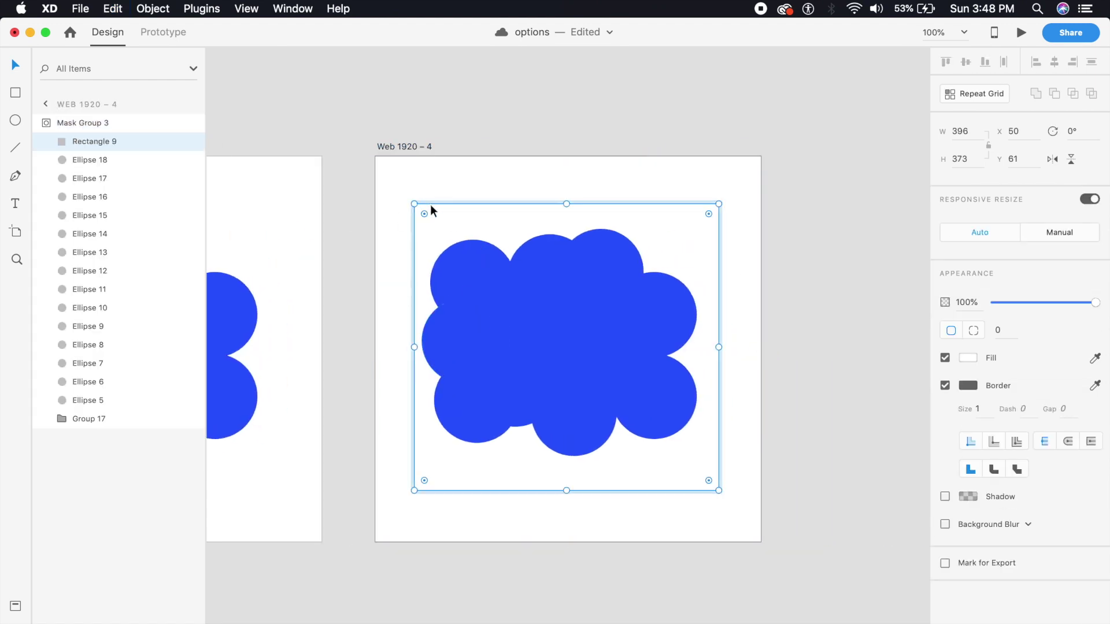
drag(414, 203, 508, 291)
drag(594, 297, 537, 281)
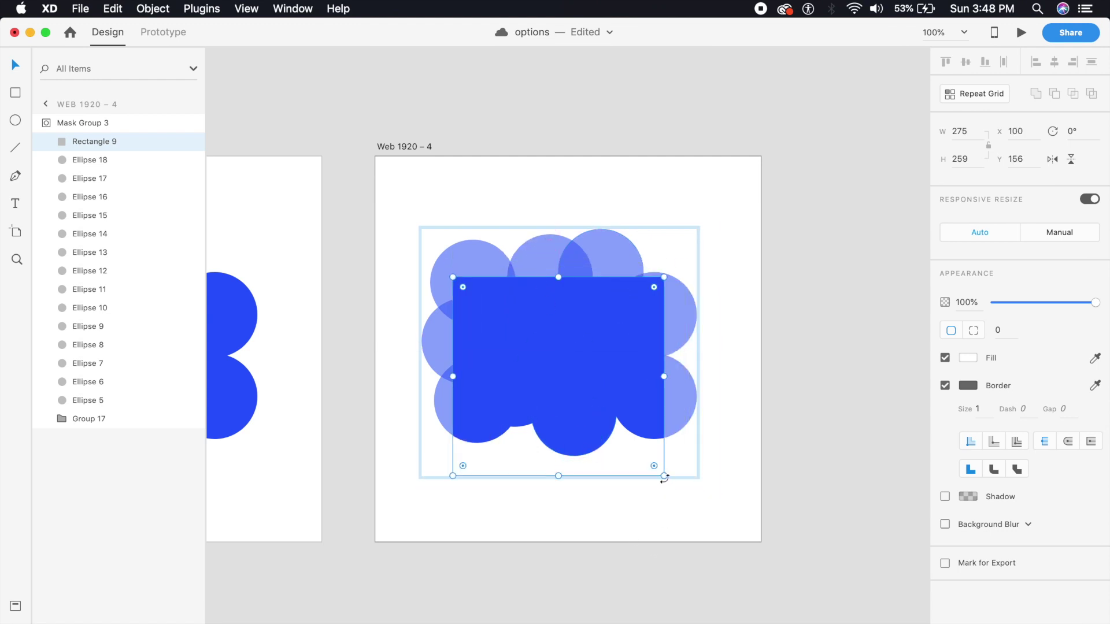
drag(664, 475, 664, 415)
click(726, 347)
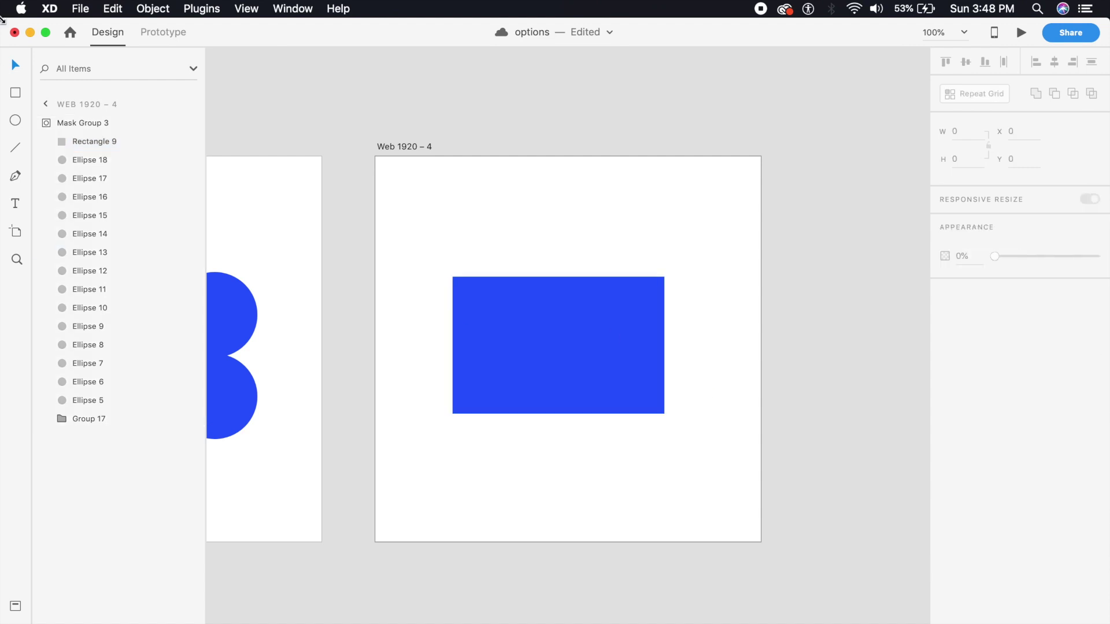
Step: Add the text "Option 1" over the upper part of the blue rectangle on Web 1920 – 4
click(16, 203)
click(474, 303)
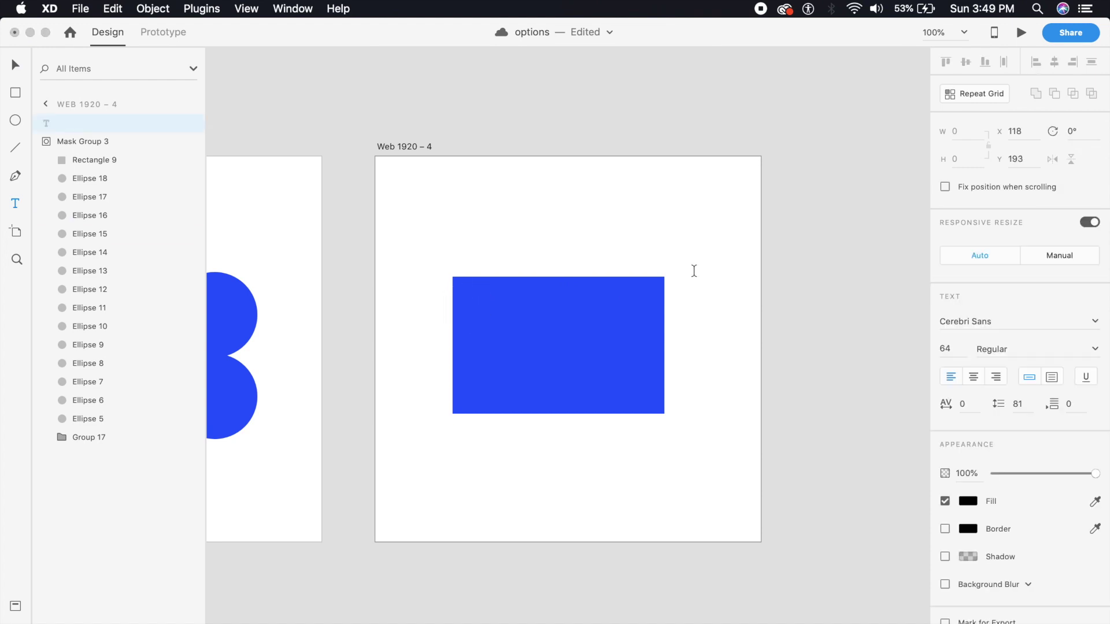
text(opt)
key(BackSpace)
key(BackSpace)
key(BackSpace)
text(Option 1)
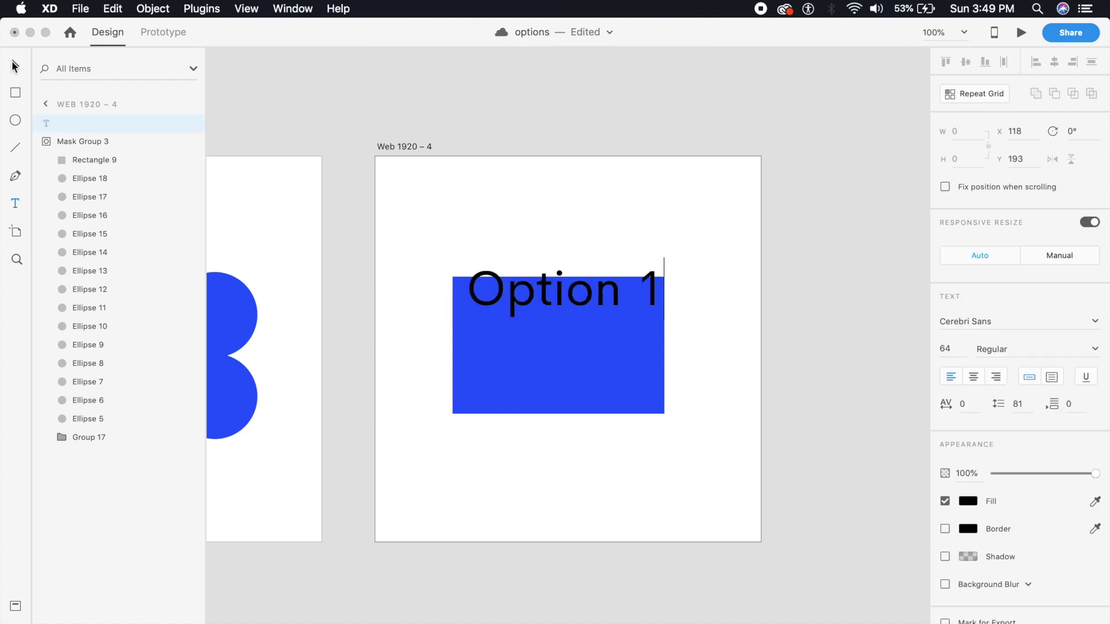
click(15, 65)
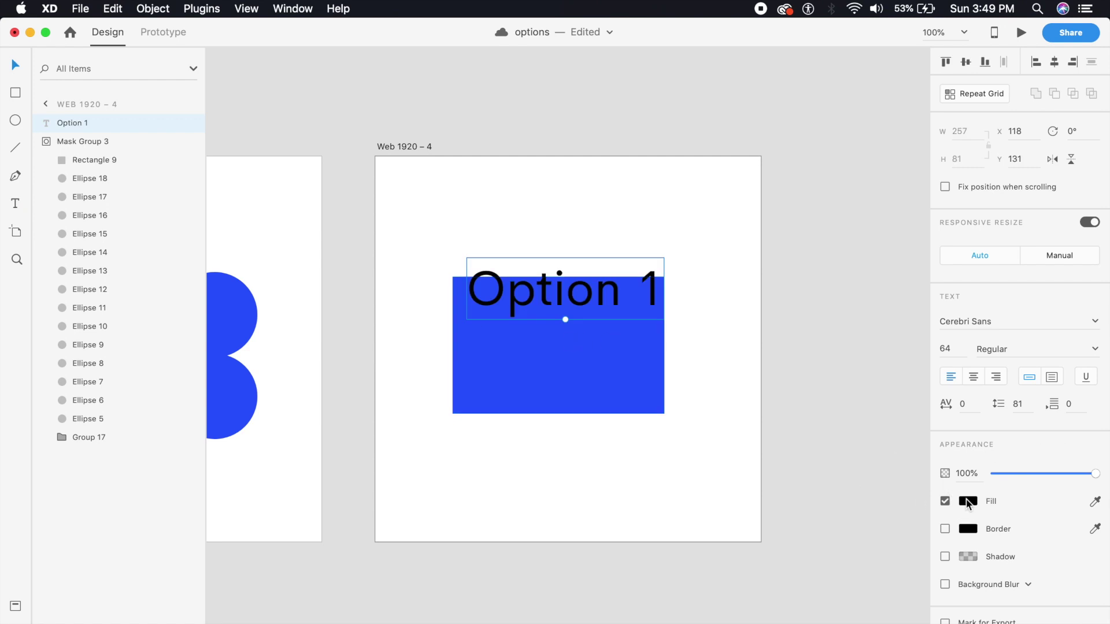
Step: Set the fill colour of the "Option 1" text to white (ffffff)
click(967, 501)
text(ffffff)
key(Return)
key(Escape)
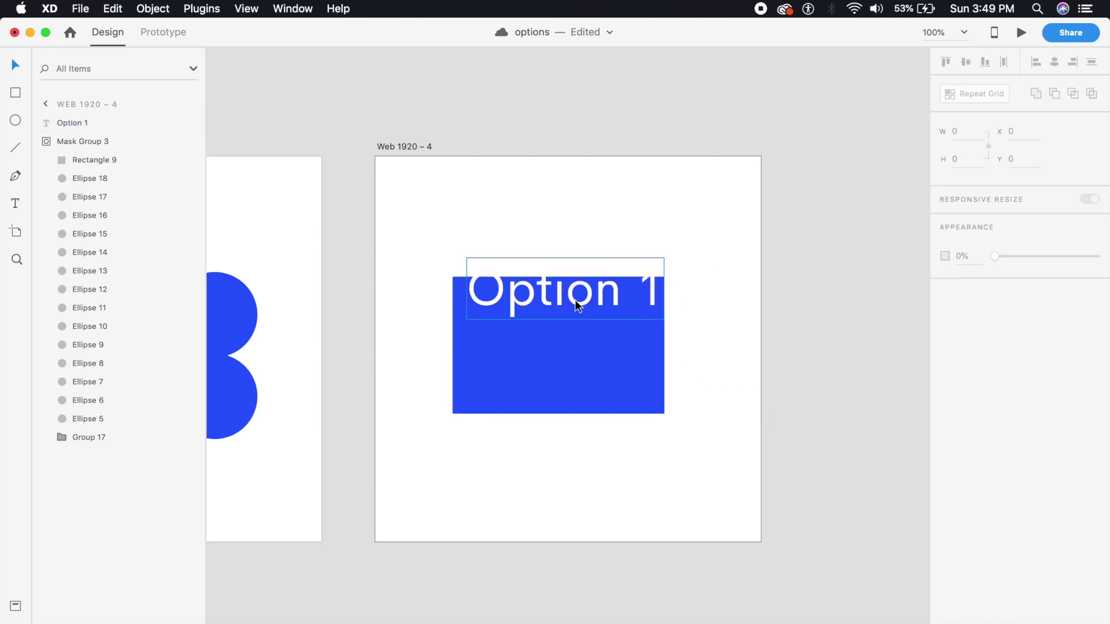
Step: Set the font size of the "Option 1" text to 24
click(576, 303)
click(948, 350)
text(3)
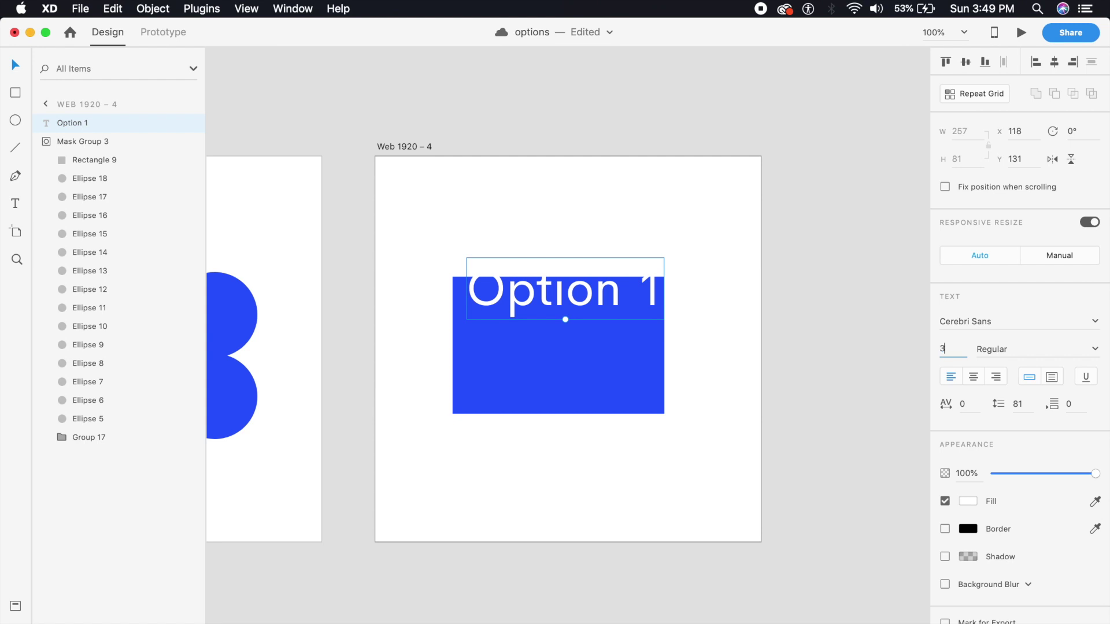
text(2)
key(Return)
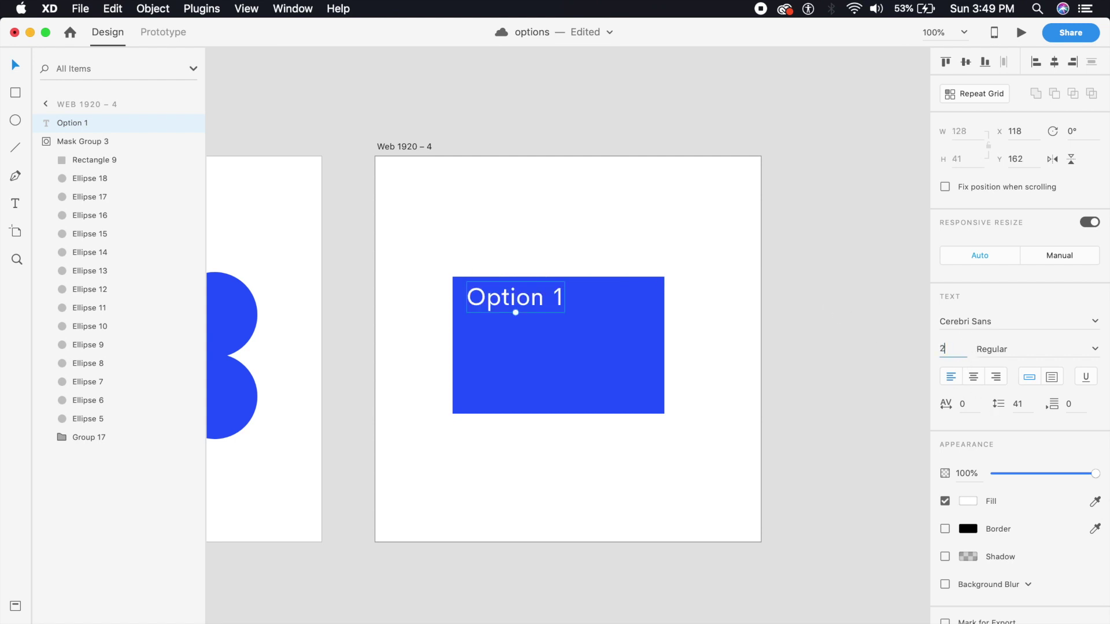
text(4)
key(Return)
Step: Position "Option 1" near the blue rectangle's upper-left corner and place two evenly spaced copies below it
drag(503, 307, 512, 313)
drag(509, 302, 507, 398)
shift+click(507, 338)
shift+click(515, 314)
click(494, 443)
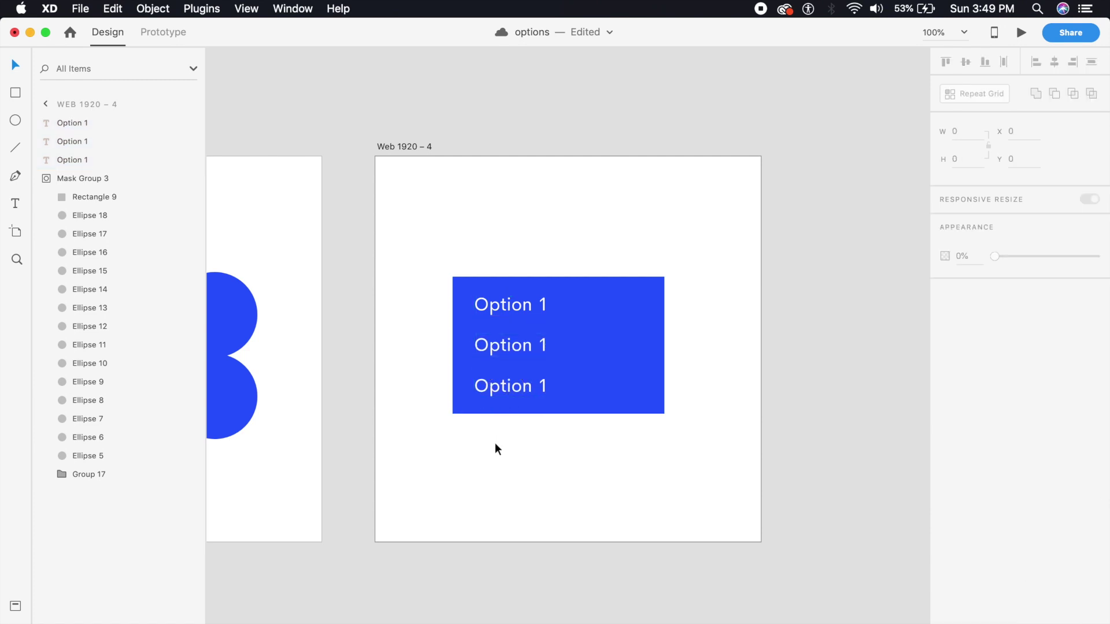
Step: Change the middle text copy to "Option 2" and the lowest one to "Option 3"
click(522, 366)
double_click(526, 352)
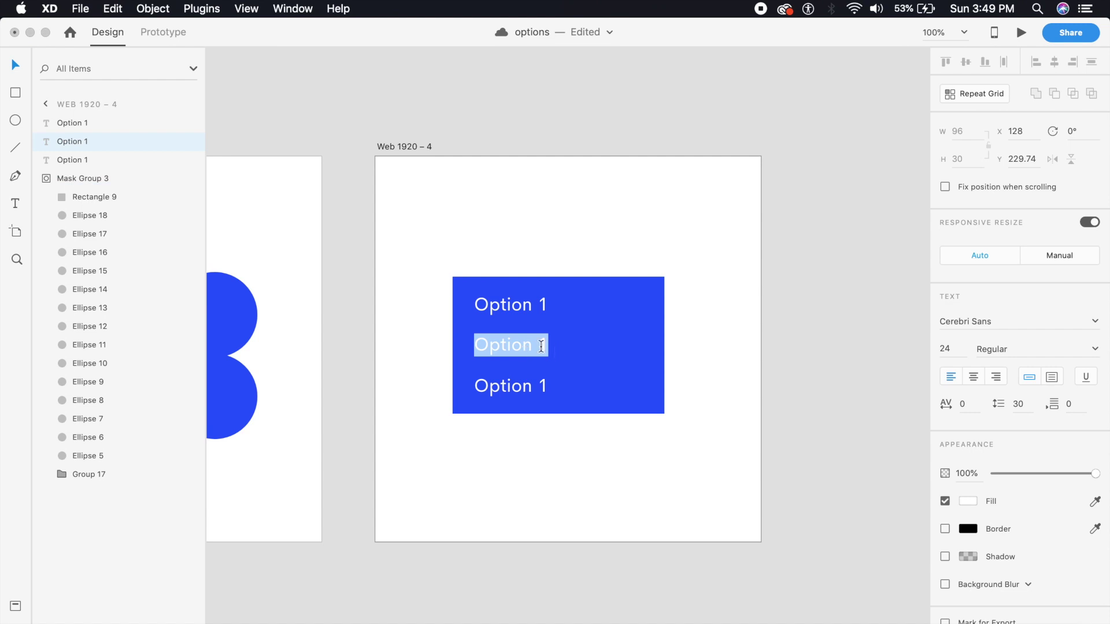
key(Right)
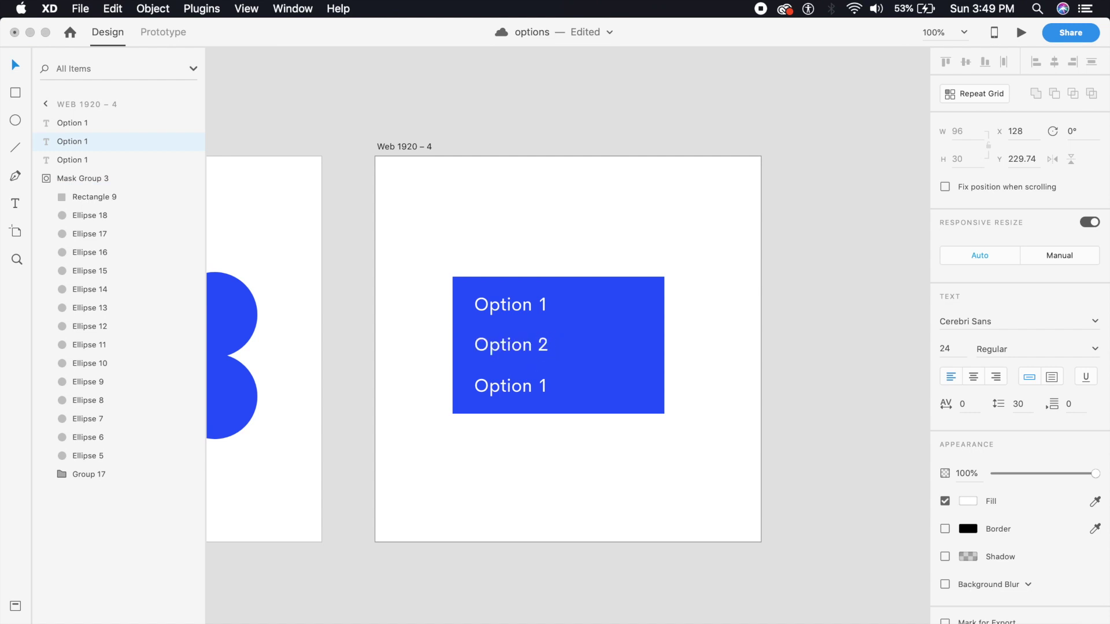
double_click(541, 383)
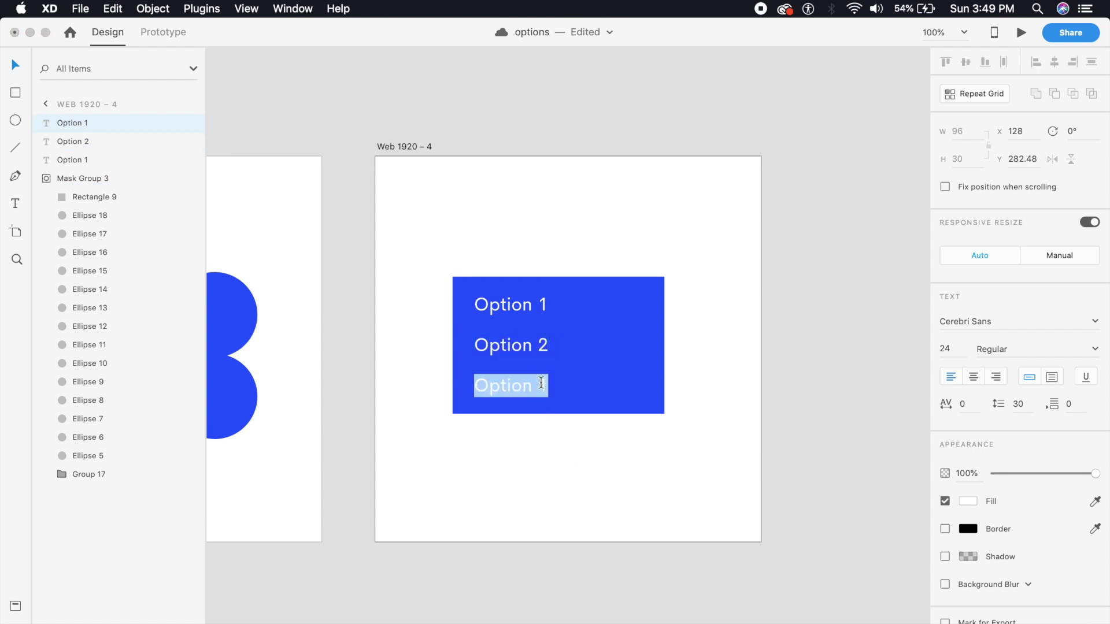
key(Right)
key(Escape)
Step: Prototype a Tap Auto-Animate link from the three-dot group on Web 1920 – 2 to Web 1920 – 3, with Snap easing and 0.3 s duration
key(super+minus)
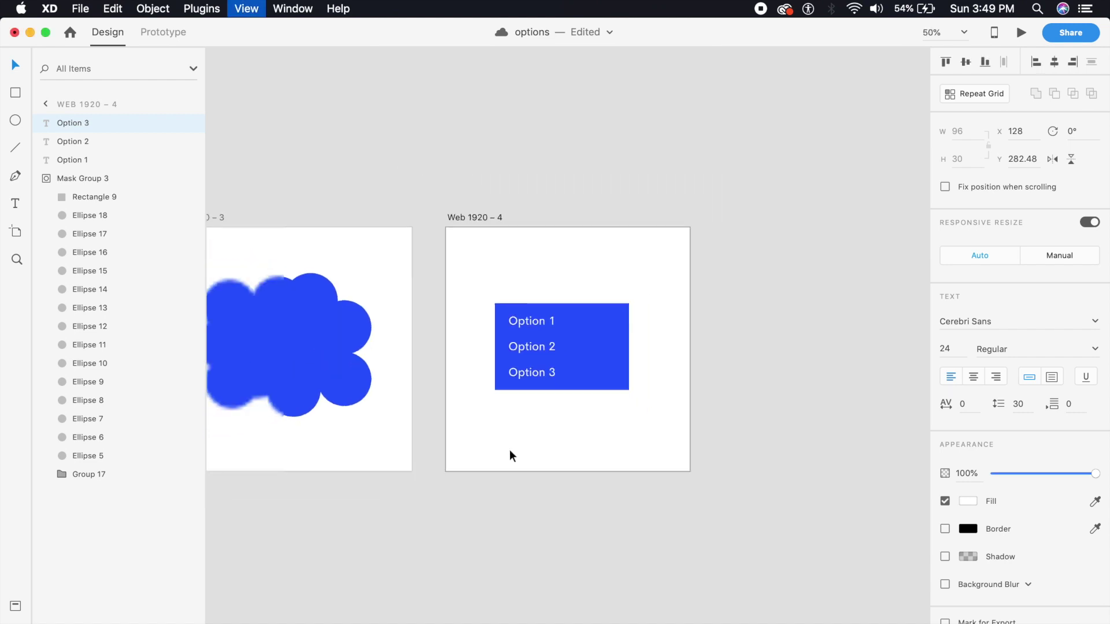
click(163, 32)
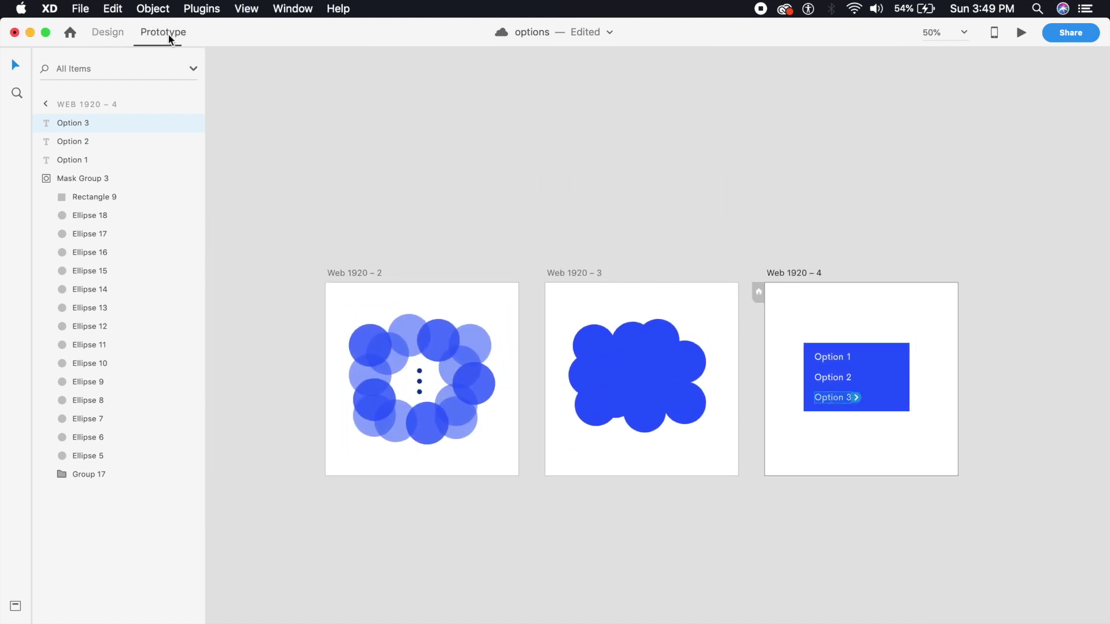
double_click(419, 393)
click(419, 393)
drag(426, 381, 607, 364)
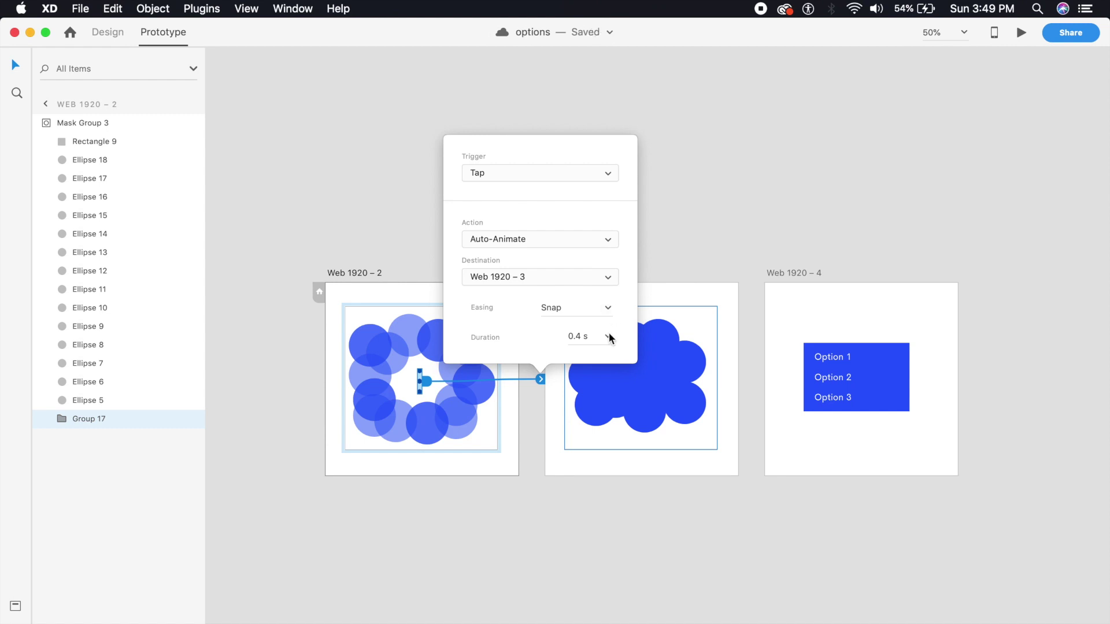
click(607, 336)
text(0.3)
key(Return)
click(704, 291)
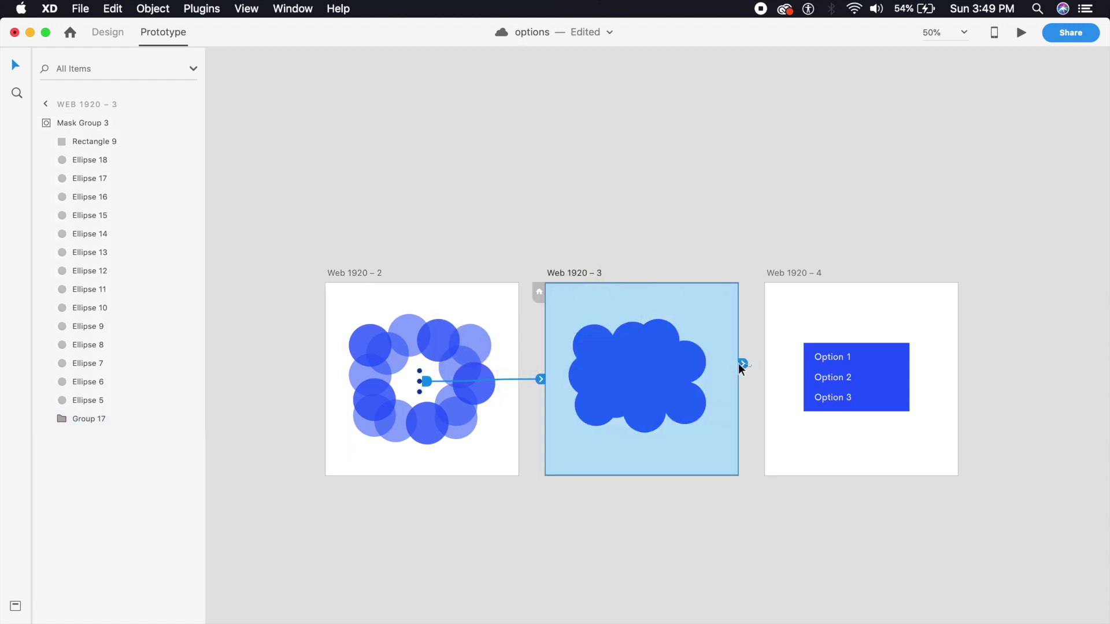
Step: Link Web 1920 – 3 to Web 1920 – 4 with a Time trigger, 0 s delay, Auto-Animate, Snap easing and 0.2 s duration
drag(742, 364, 819, 343)
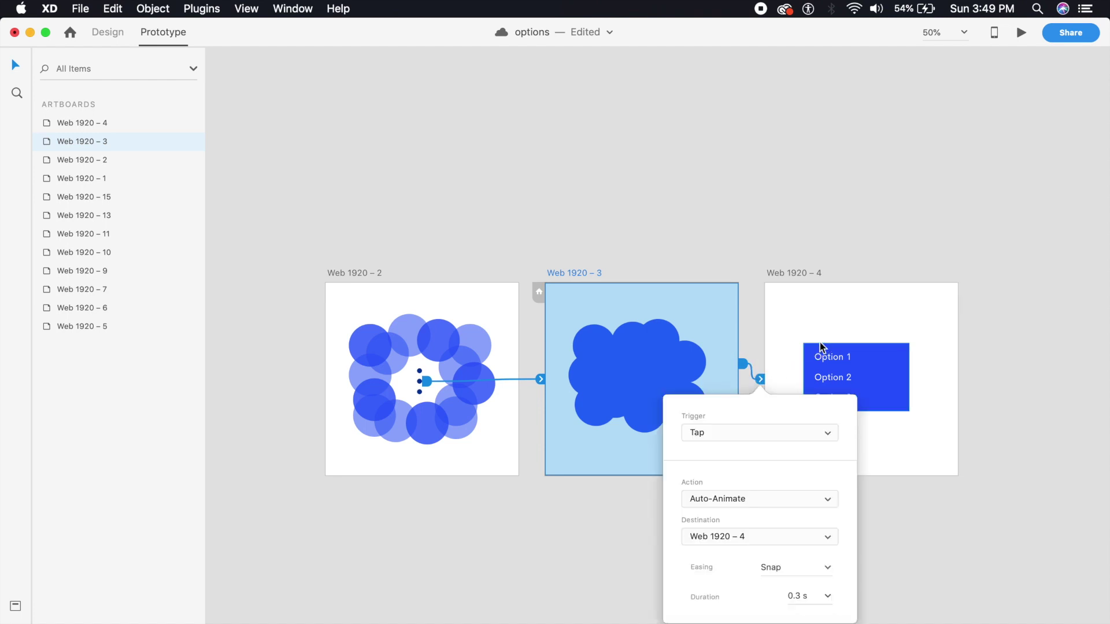
click(762, 435)
click(736, 460)
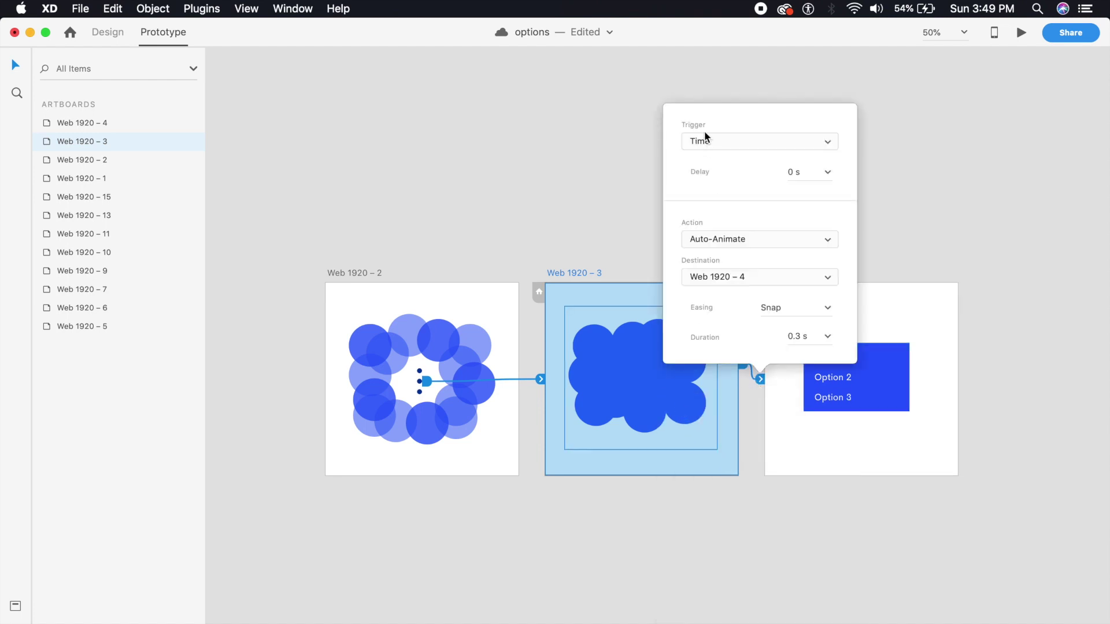
click(826, 240)
click(722, 243)
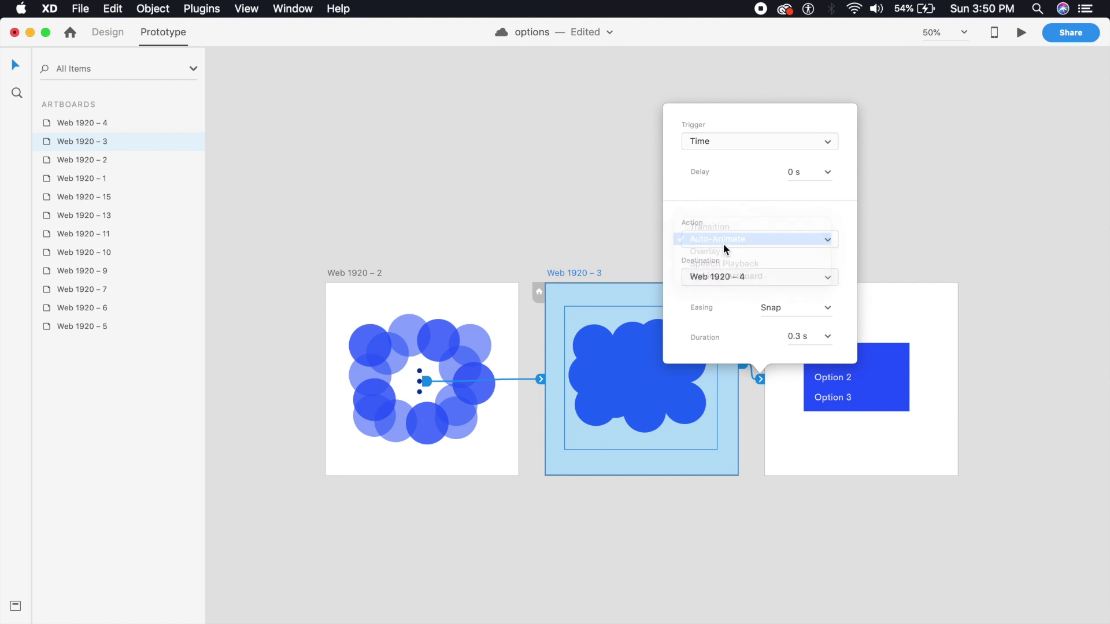
click(812, 336)
key(Down)
key(Return)
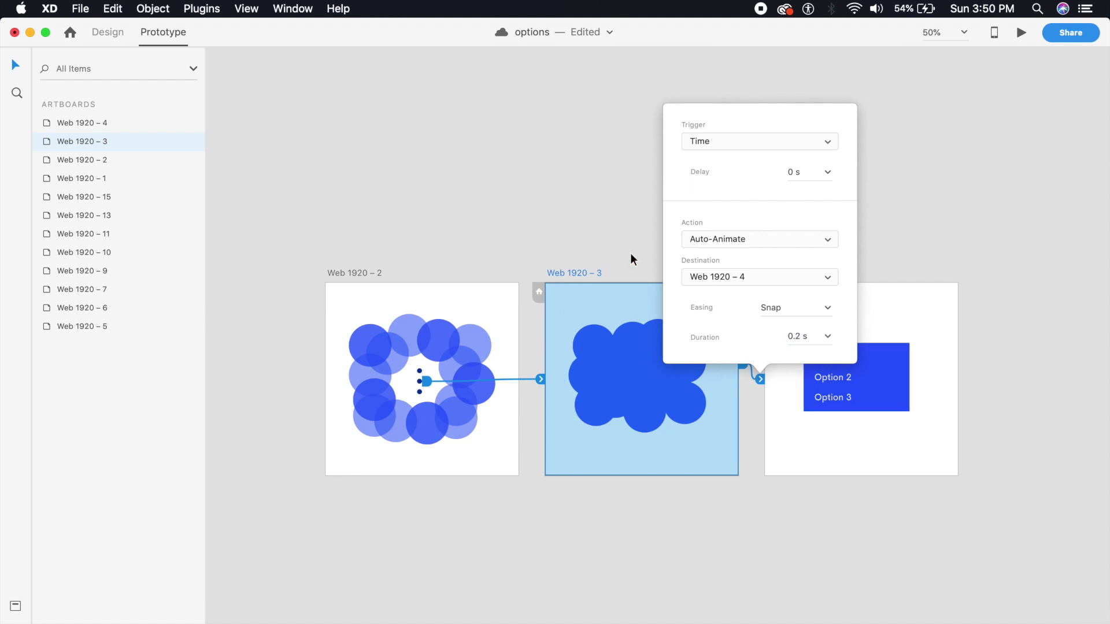
click(685, 256)
Step: Link the Web 1920 – 4 artboard back to Web 1920 – 2 with a Tap trigger and Auto-Animate
click(794, 318)
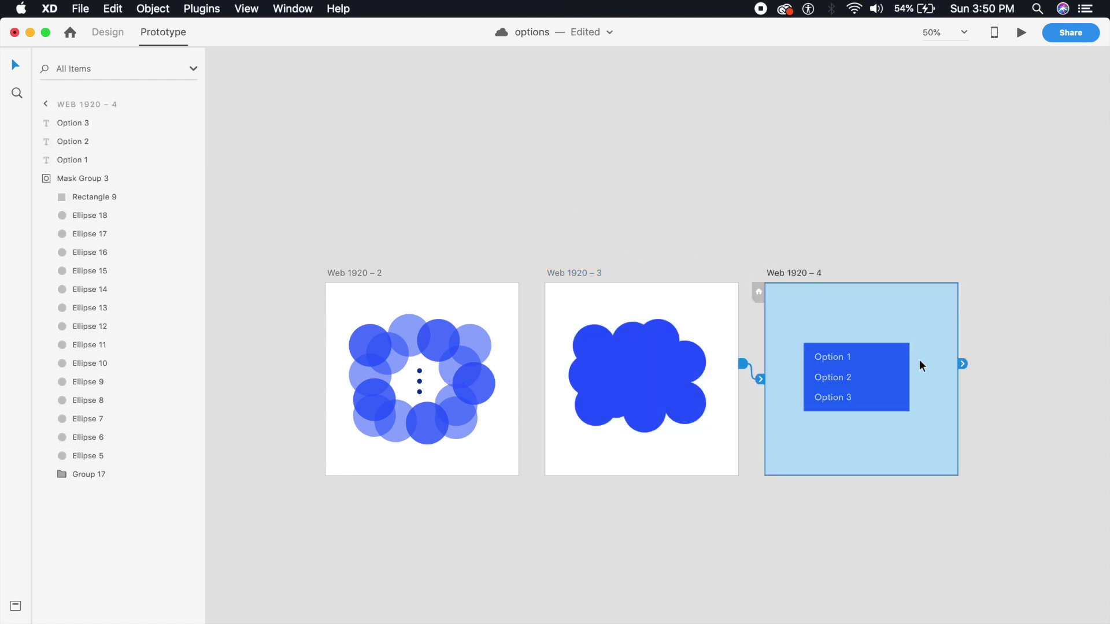
drag(961, 364, 441, 349)
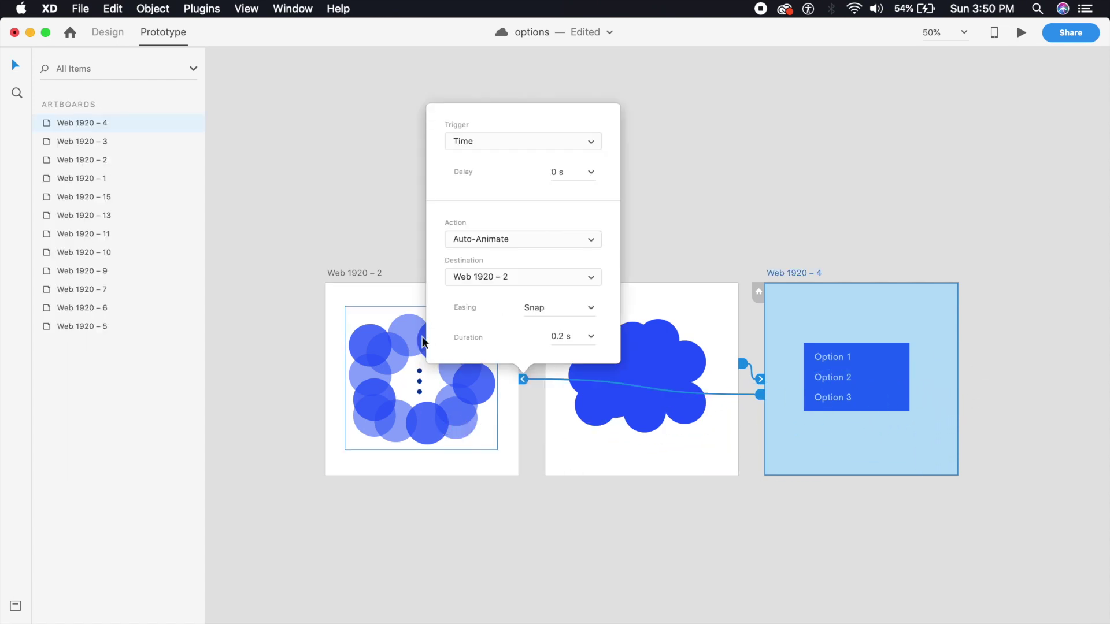
click(584, 141)
click(493, 118)
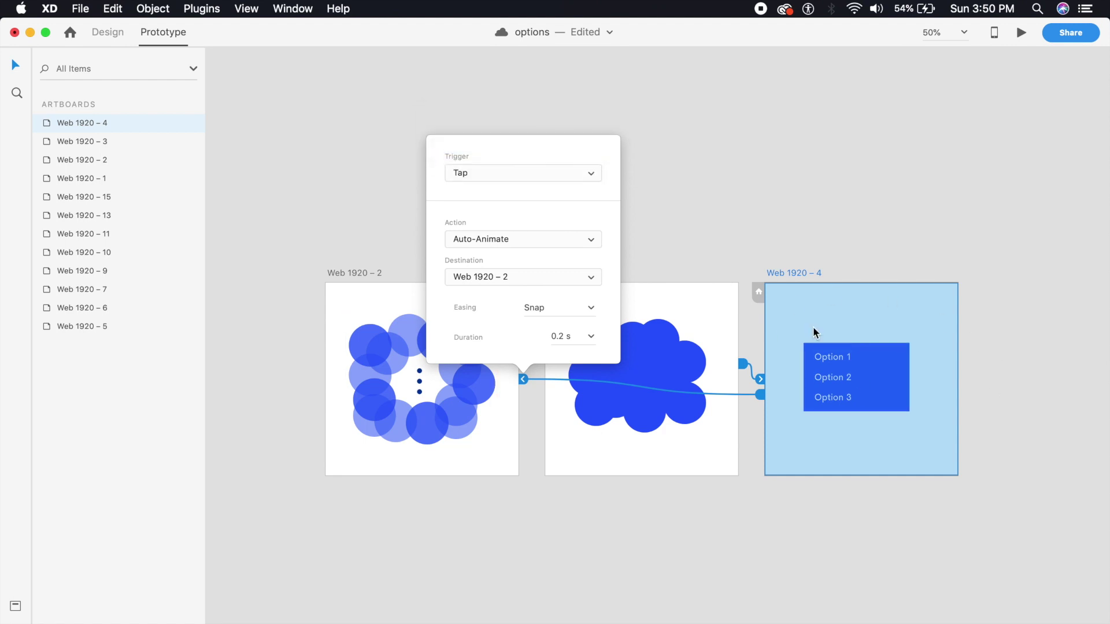
Step: Preview the prototype from Web 1920 – 2 and play the three-dot menu opening and closing several times
click(461, 466)
click(1021, 33)
drag(260, 218, 572, 81)
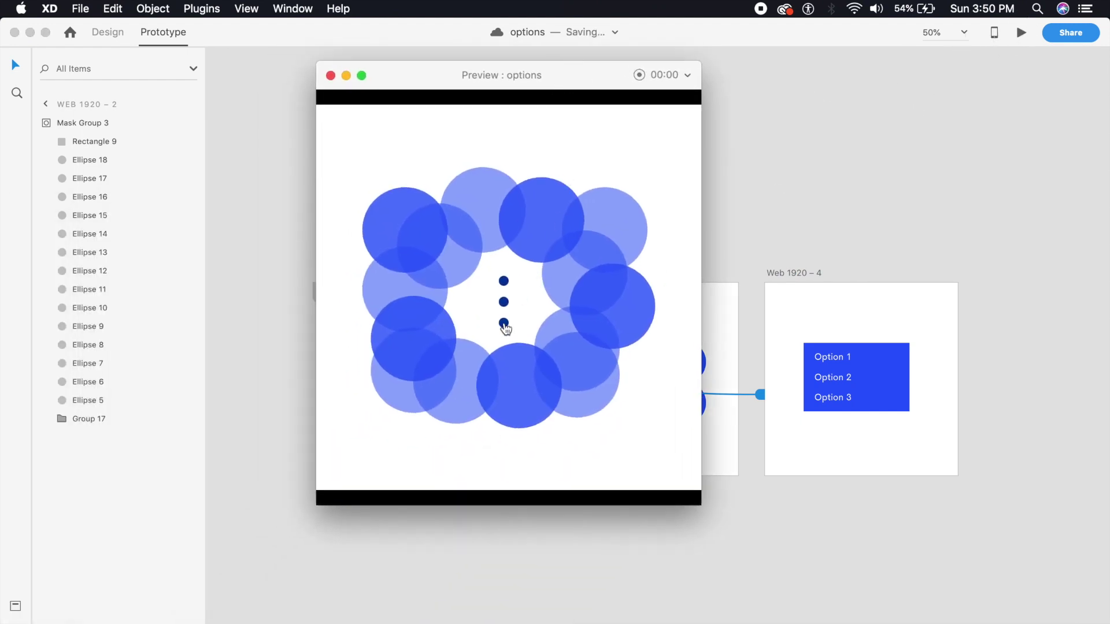
click(504, 325)
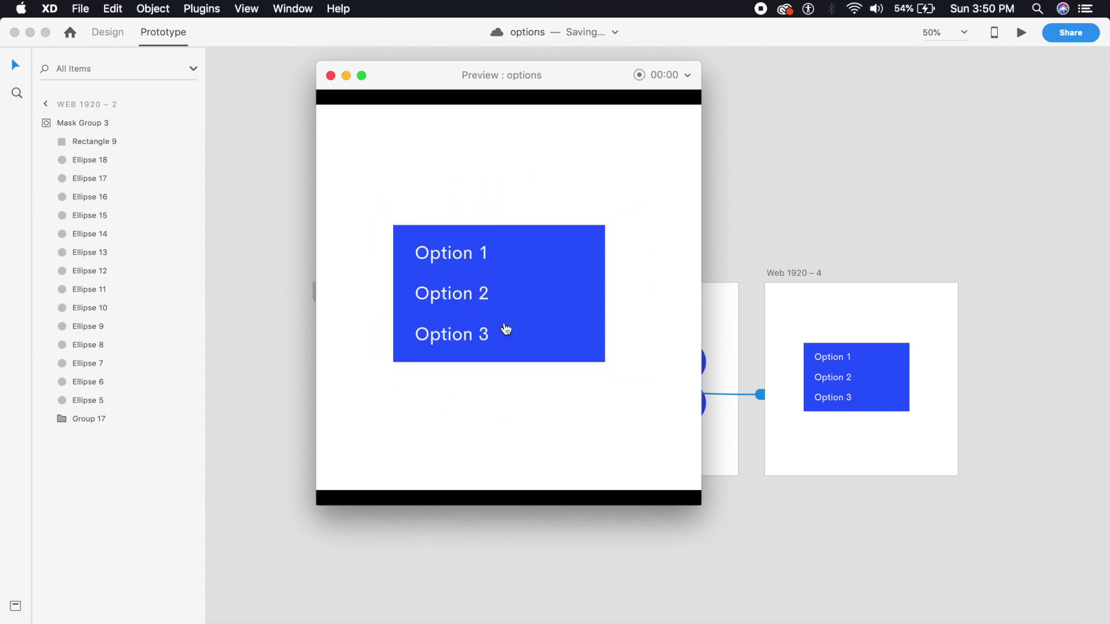
click(503, 327)
click(503, 300)
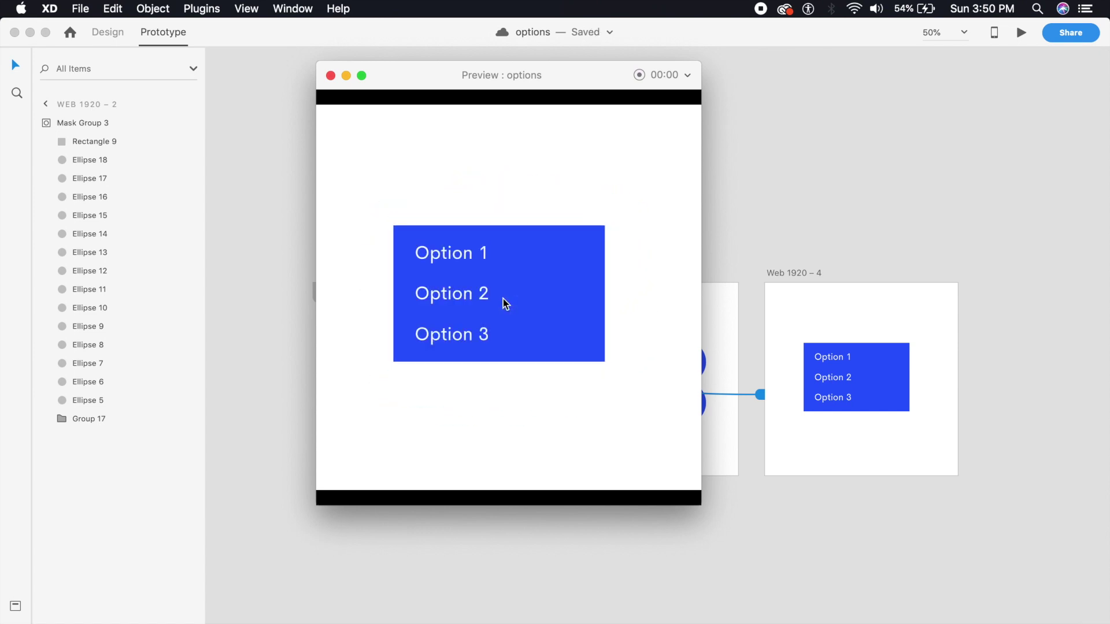
click(504, 300)
click(504, 300)
click(503, 301)
click(503, 301)
click(505, 301)
click(503, 302)
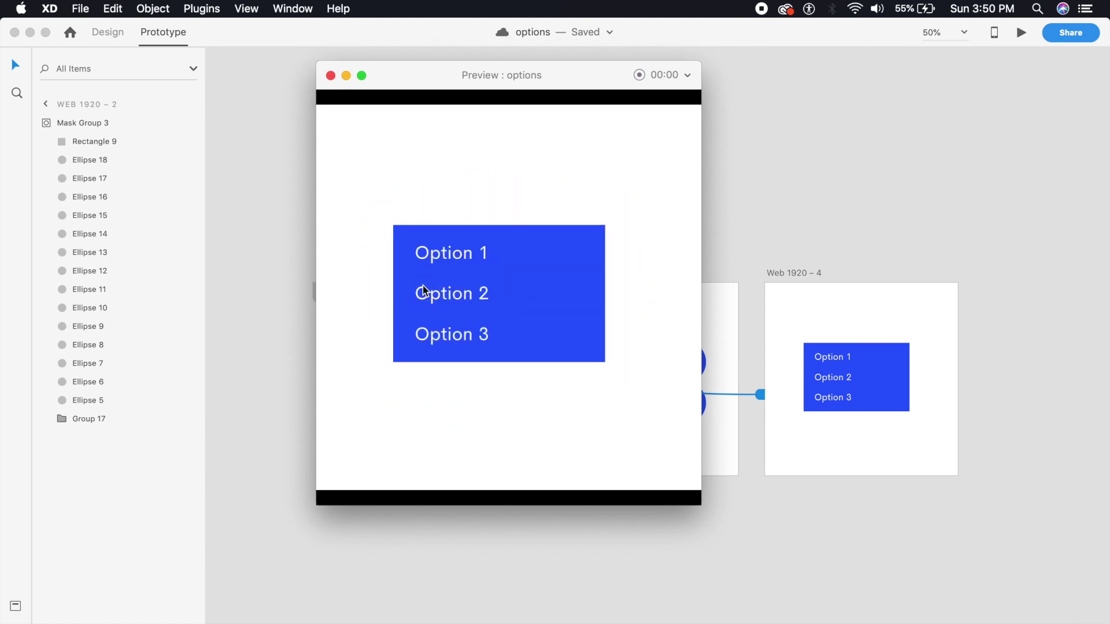
click(424, 290)
click(330, 75)
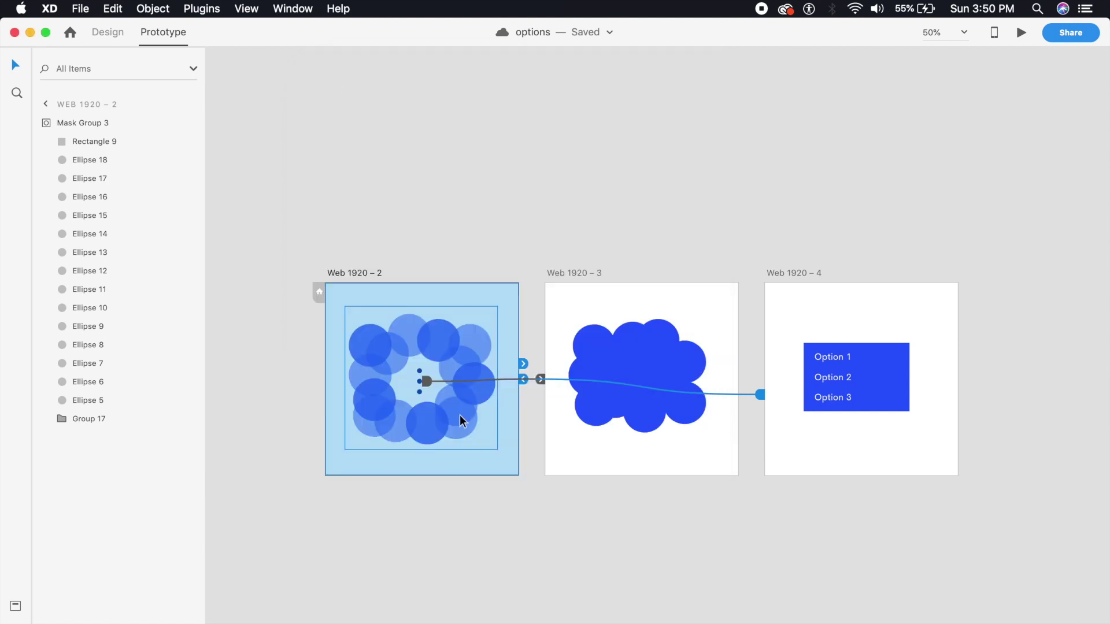
Step: Duplicate the Web 1920 – 2 artboard into the empty canvas space below it
click(108, 32)
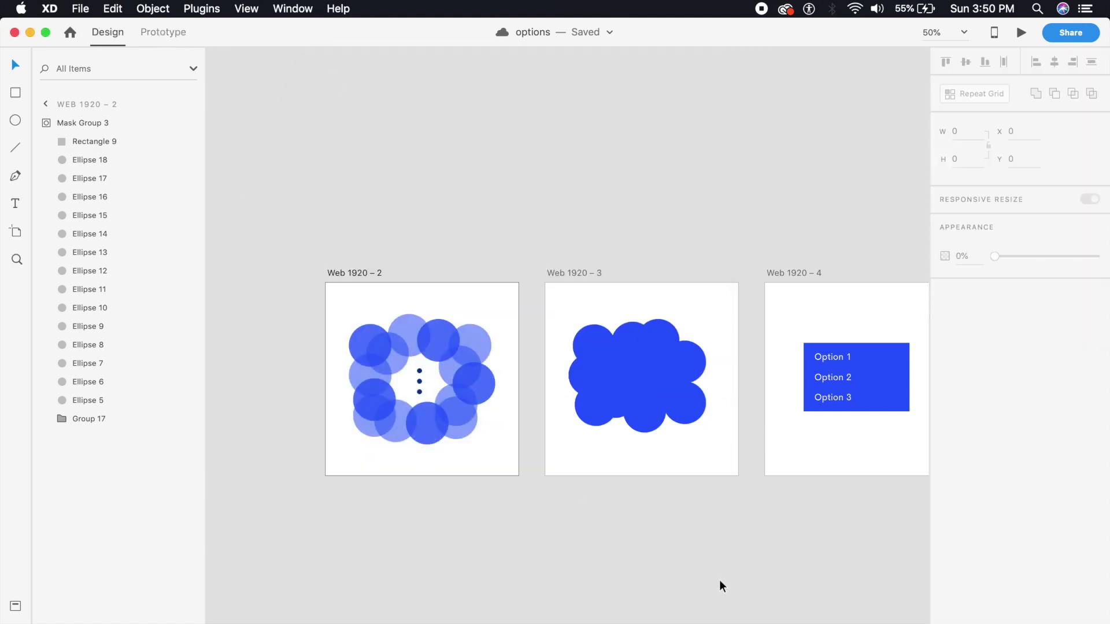
scroll(730, 597, right, 3)
scroll(641, 522, up, 2)
drag(641, 523, 663, 299)
drag(608, 347, 599, 334)
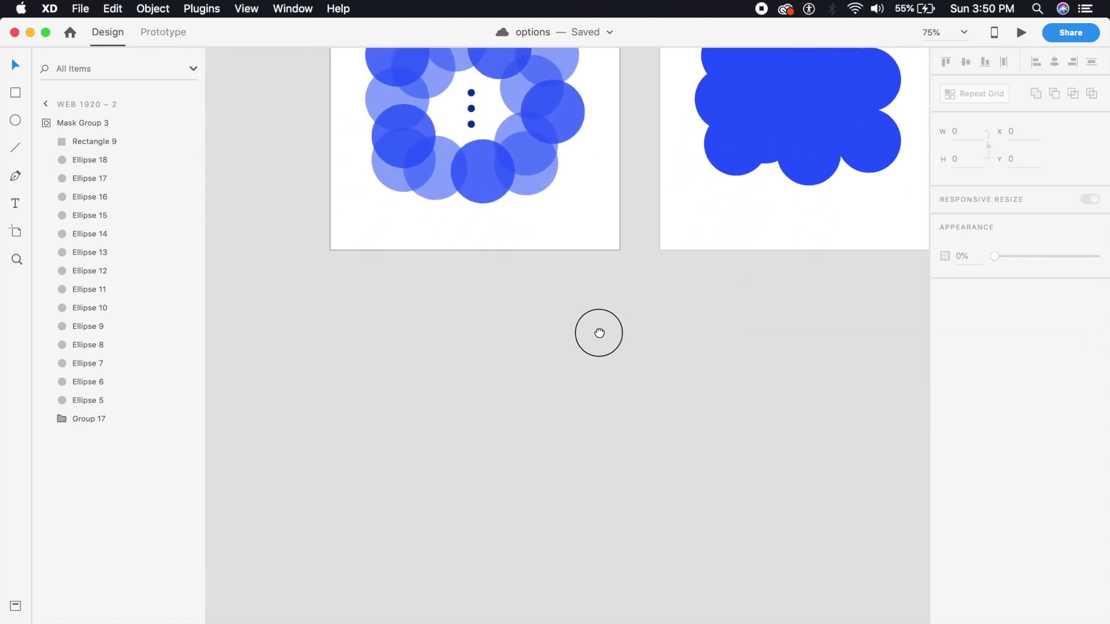
scroll(598, 333, down, 2)
drag(451, 76, 477, 346)
scroll(478, 346, up, 5)
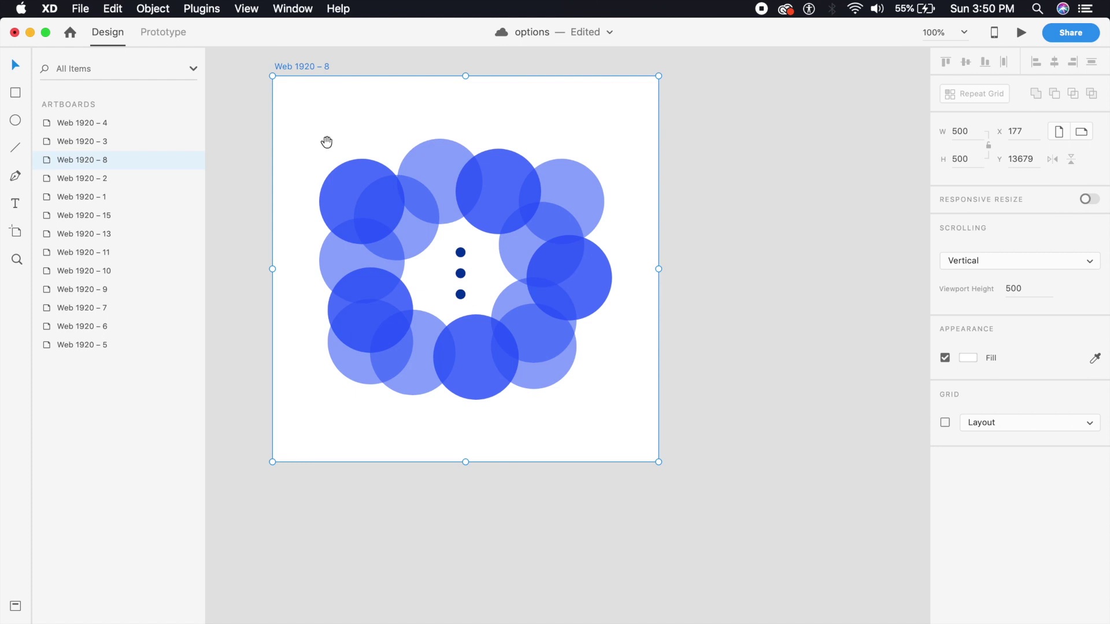
drag(326, 142, 356, 151)
Step: Clear the masked circles from the duplicated artboard, keeping only the three-dot group at its centre
click(362, 151)
double_click(425, 335)
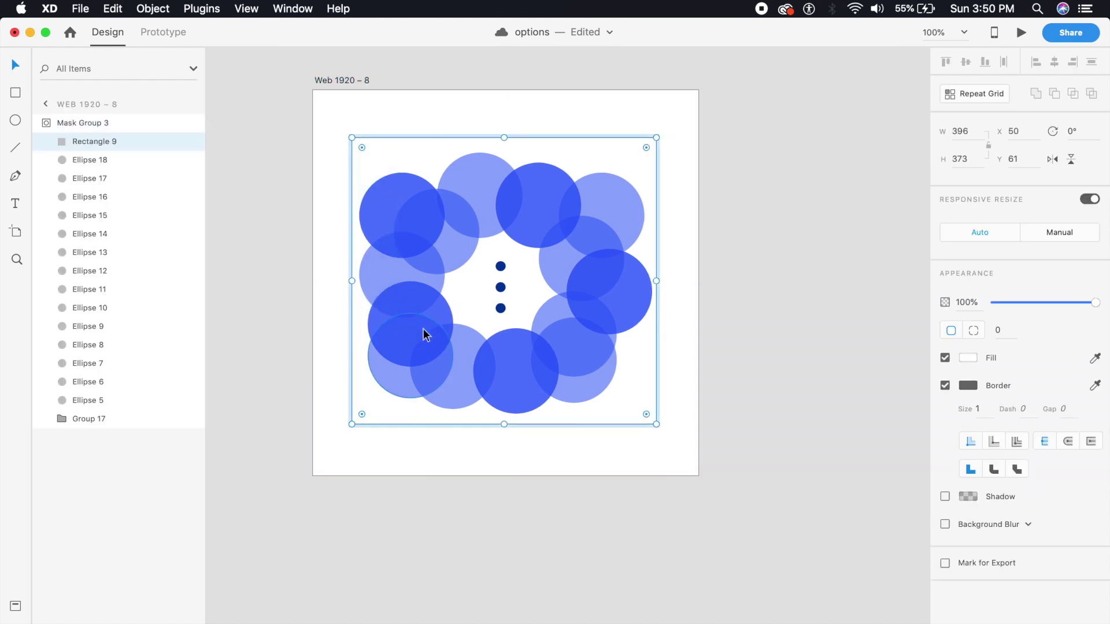
click(503, 307)
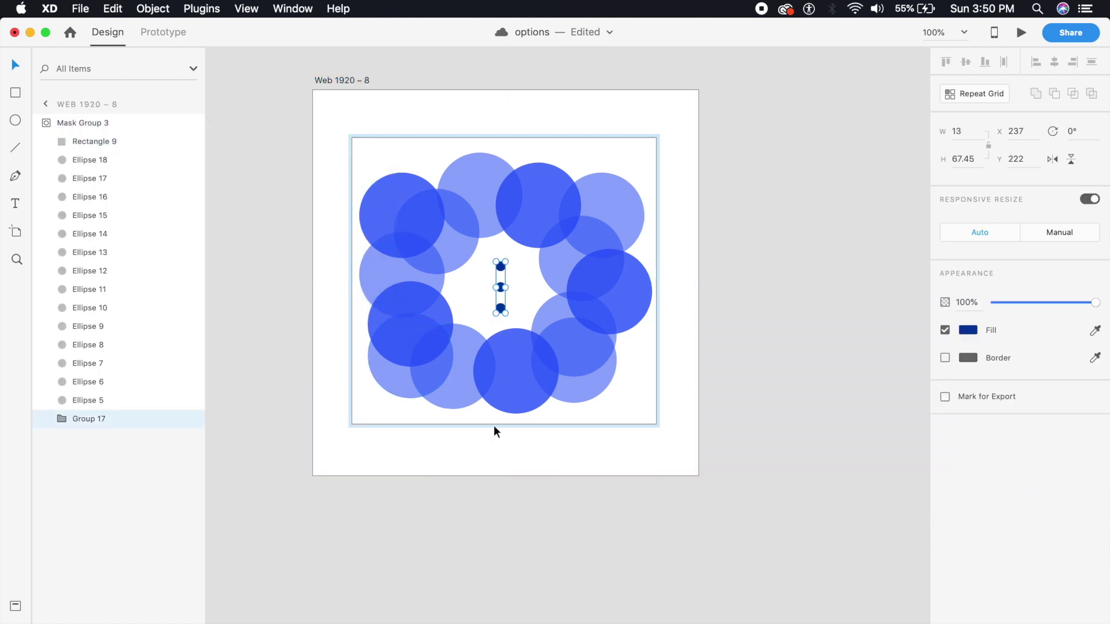
key(Delete)
click(598, 359)
key(Delete)
key(cmd+v)
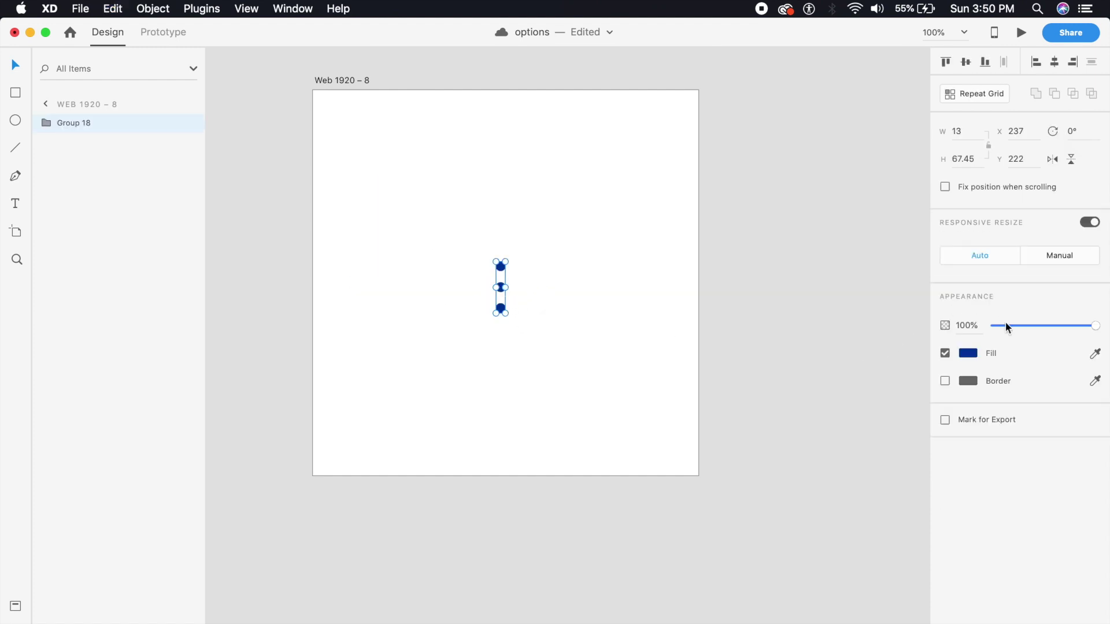
Step: Change the three-dot group's fill to green #029D02 and move it toward the artboard's upper-left area
click(967, 354)
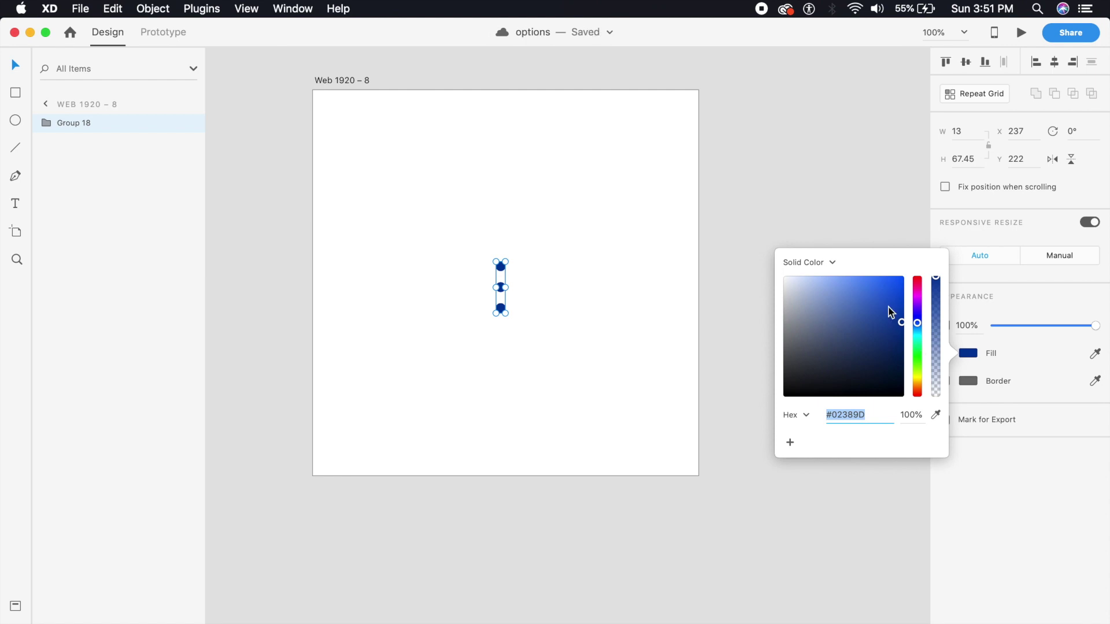
drag(914, 345, 916, 356)
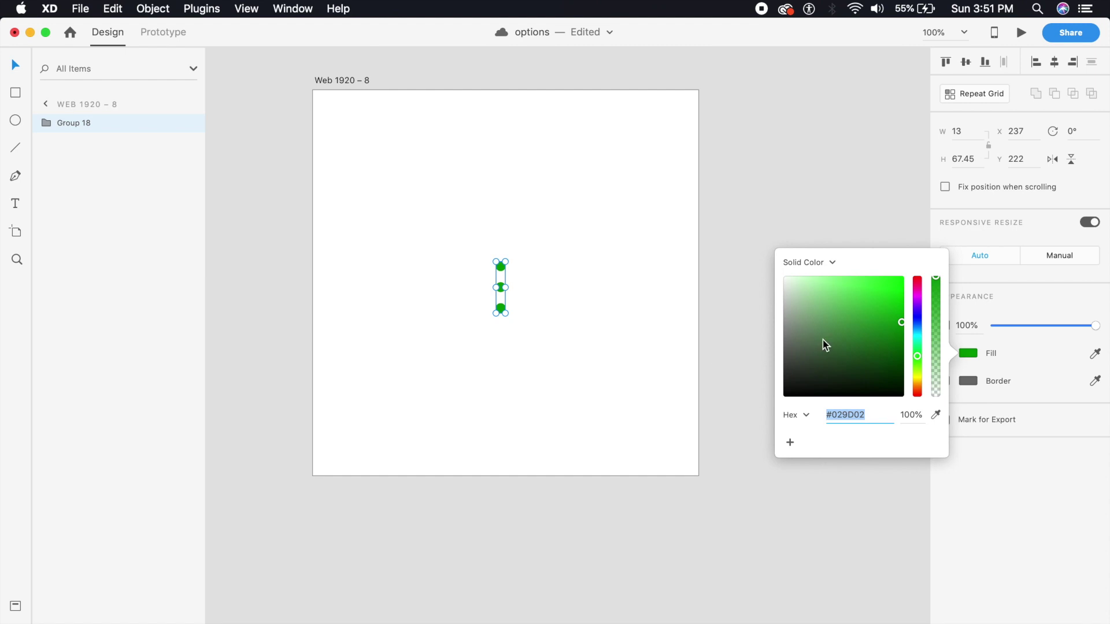
click(579, 368)
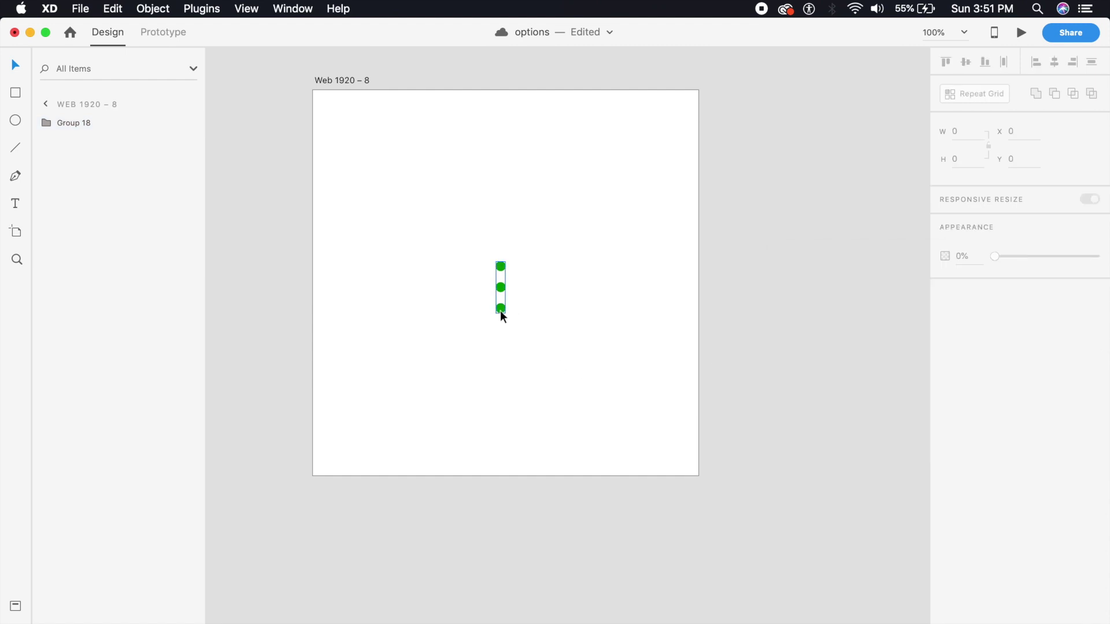
drag(500, 312, 398, 232)
click(483, 260)
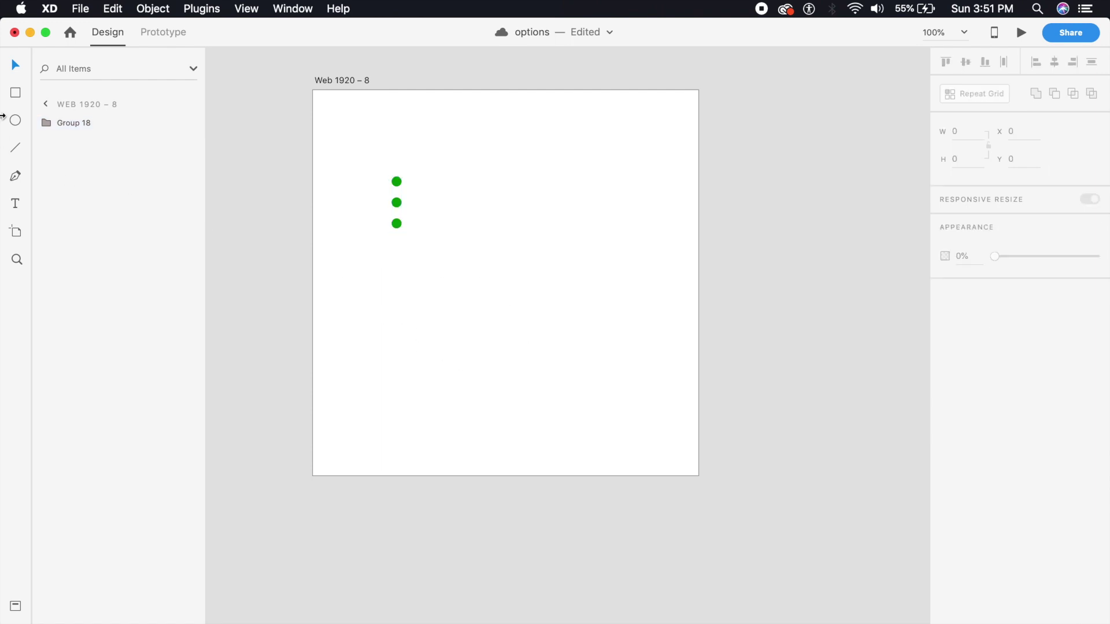
Step: Draw a 60-high rectangle below the dots, align its left edge with them at X 102, Y 220, and widen it to 296
click(16, 92)
click(395, 258)
drag(395, 258, 593, 303)
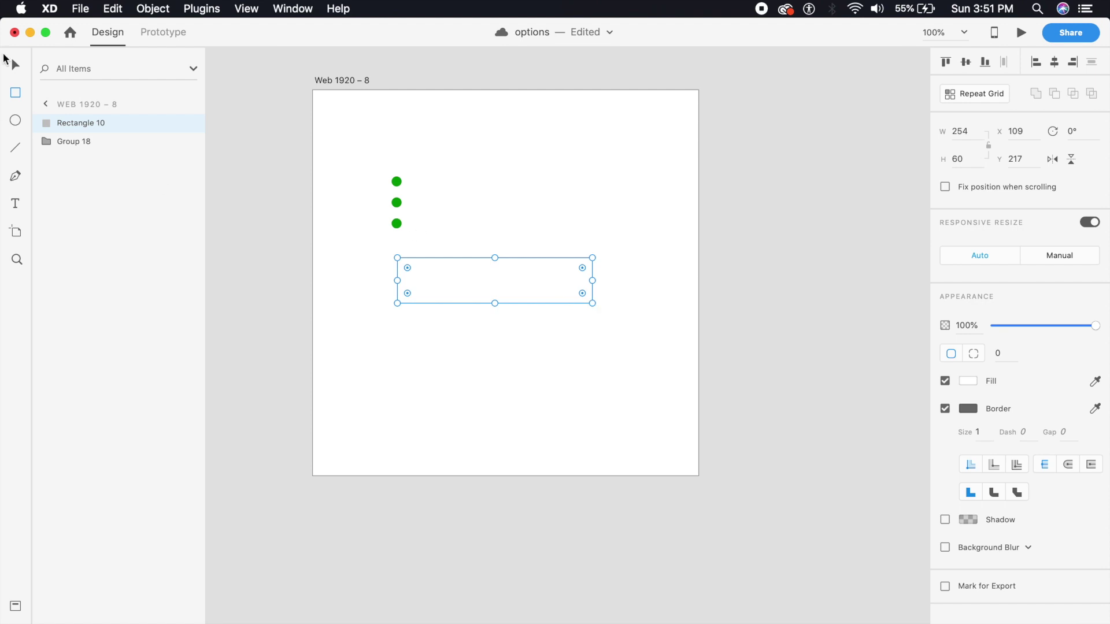
drag(441, 299, 438, 300)
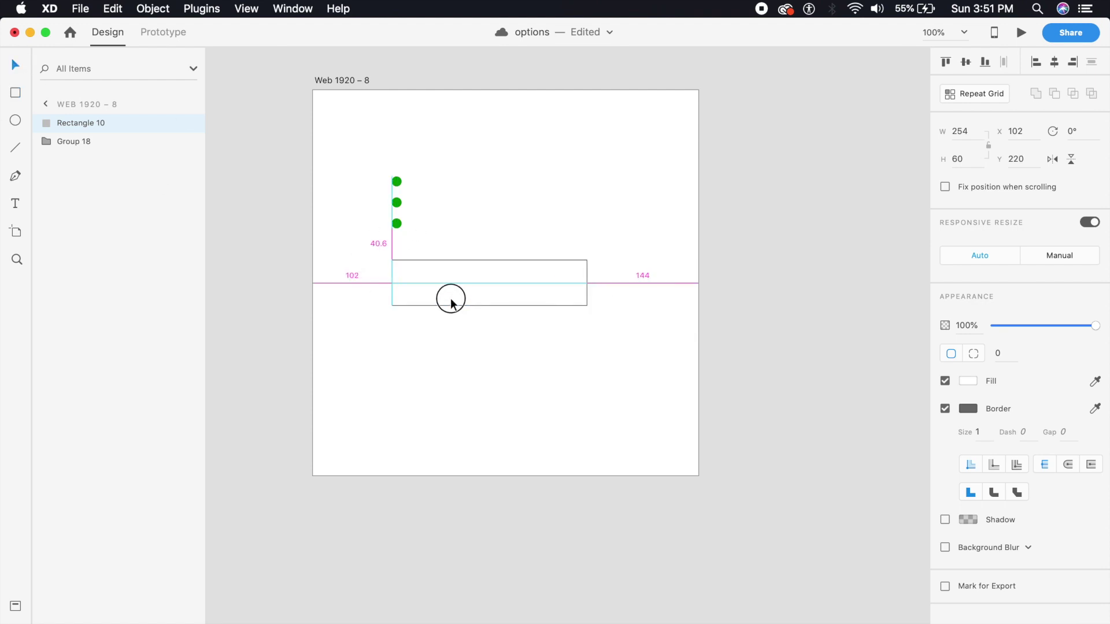
drag(589, 284, 620, 284)
Step: Set the rectangle's corner radius to 25 and remove its border
click(1002, 351)
text(25)
key(Return)
click(714, 365)
click(550, 260)
click(944, 409)
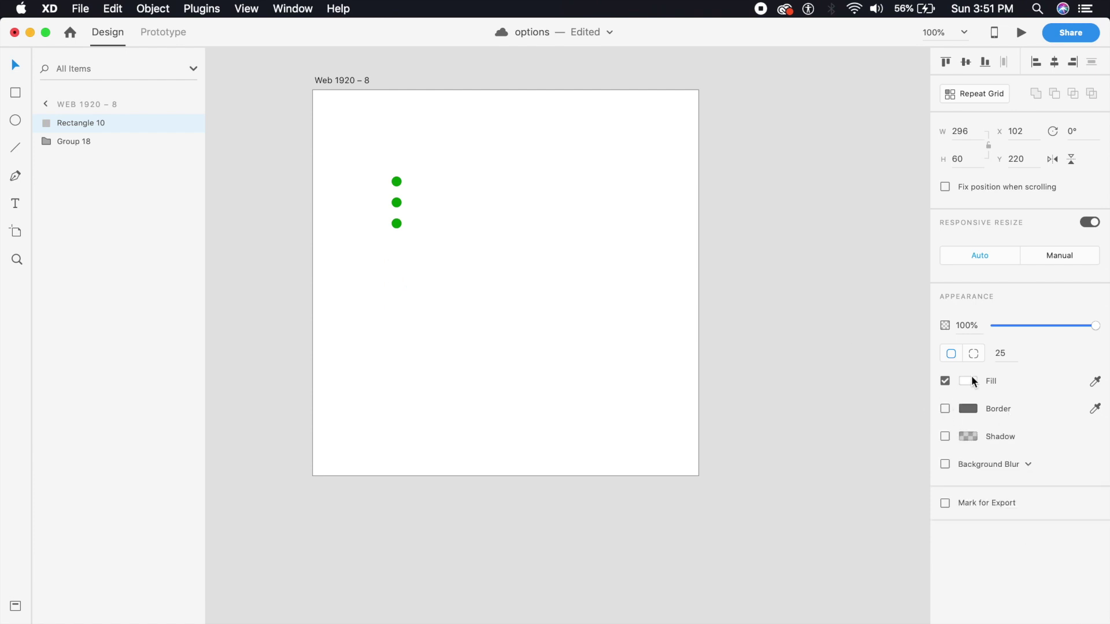
Step: Fill the rectangle with the green sampled from the dots, then shift it to a brighter shade
click(968, 380)
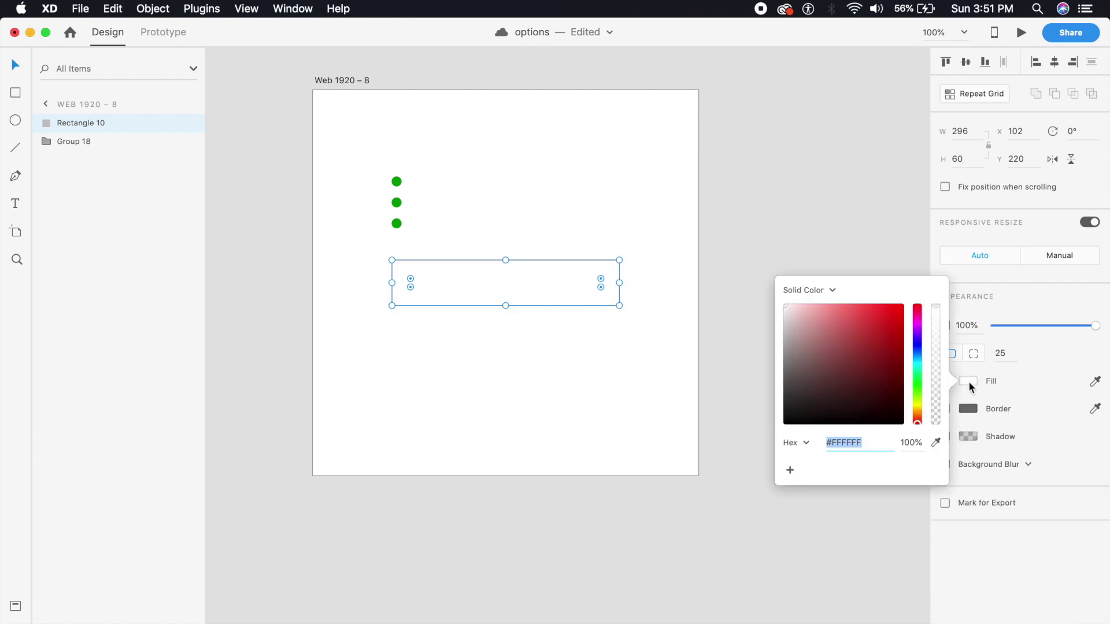
click(935, 443)
click(396, 222)
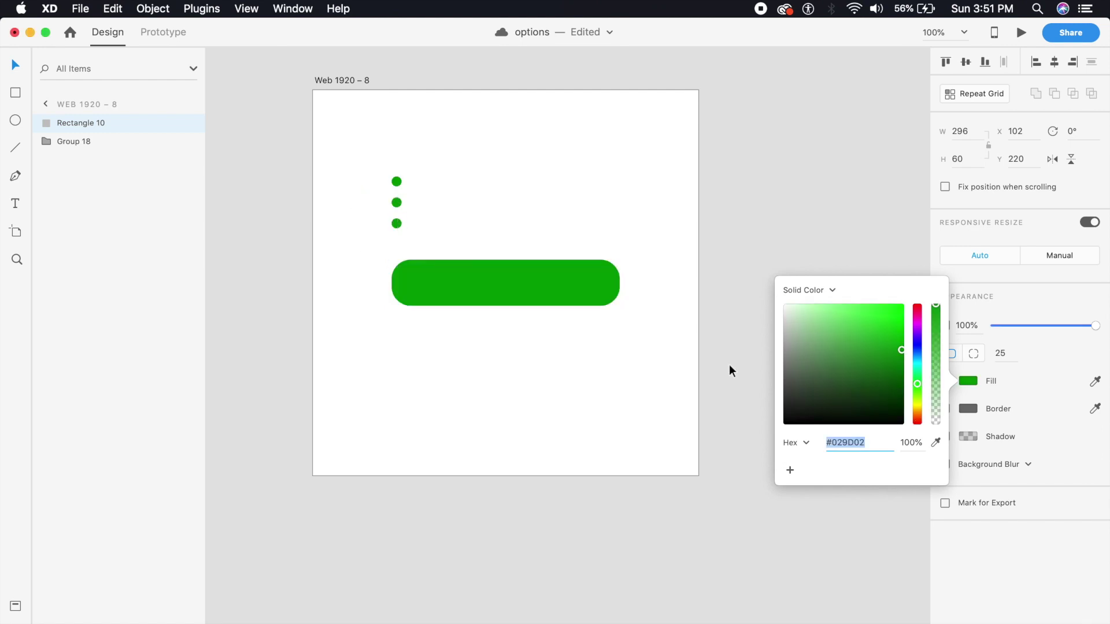
drag(901, 350, 898, 323)
click(640, 456)
Step: Reduce the green rectangle's corner radius to 15
drag(403, 396, 470, 396)
key(super+equal)
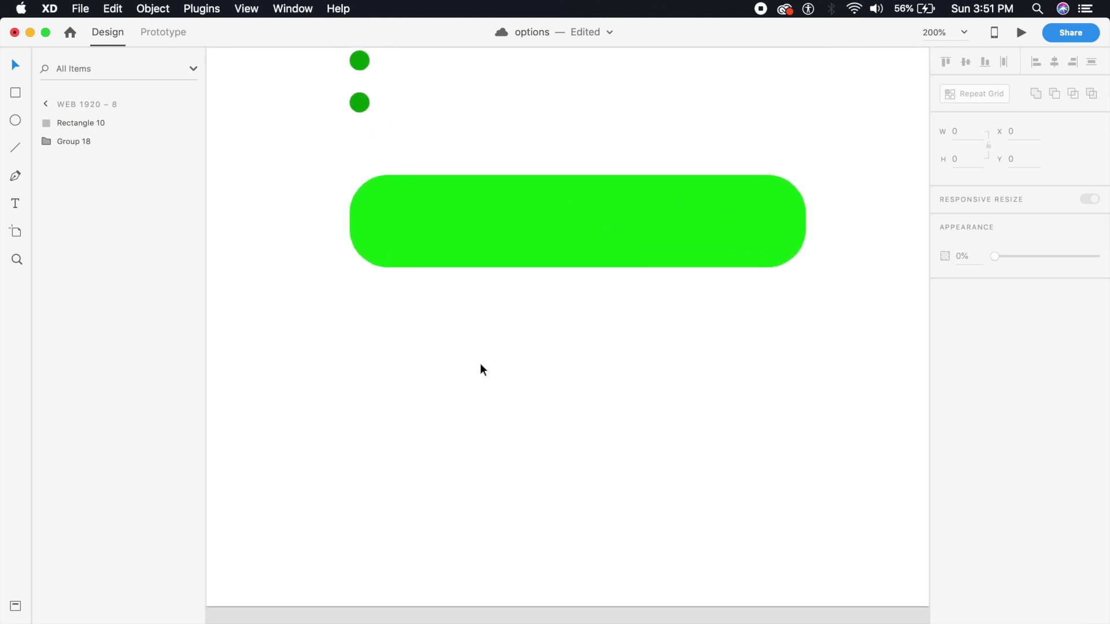
scroll(480, 403, up, 3)
click(448, 344)
text(15)
key(Return)
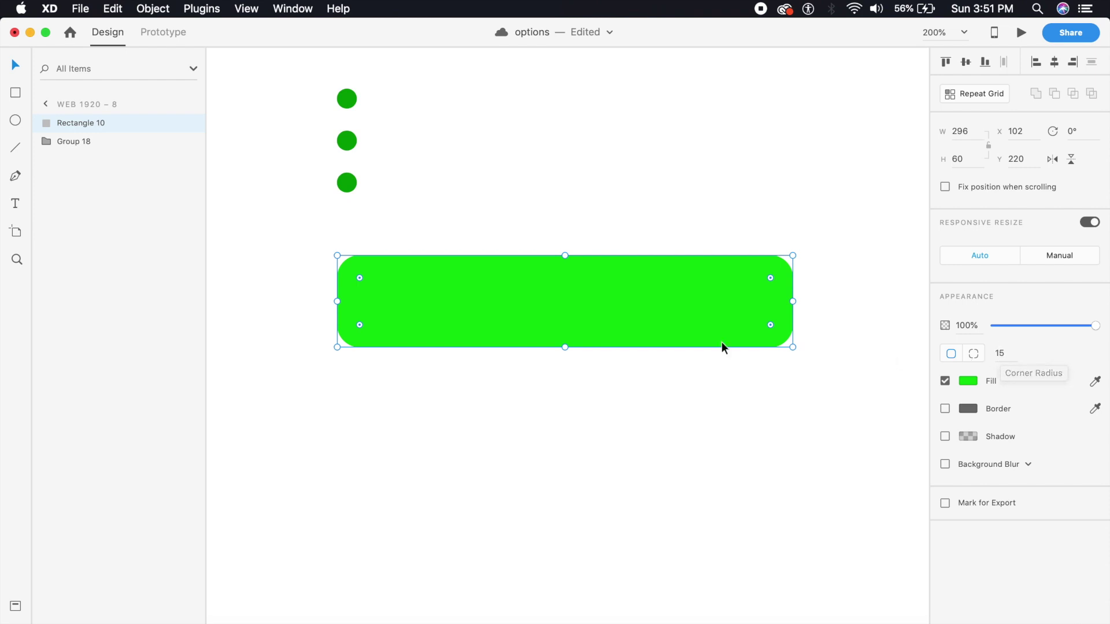
click(638, 403)
key(super+1)
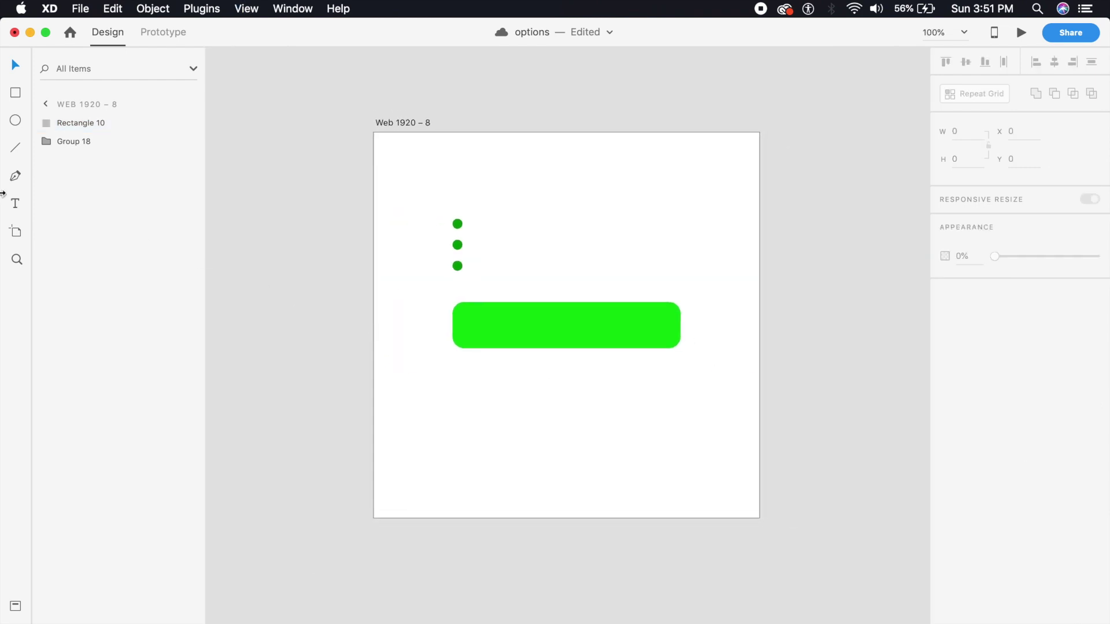
Step: Draw a 22 by 22 square resting on the green rectangle's top edge near its left end
click(16, 93)
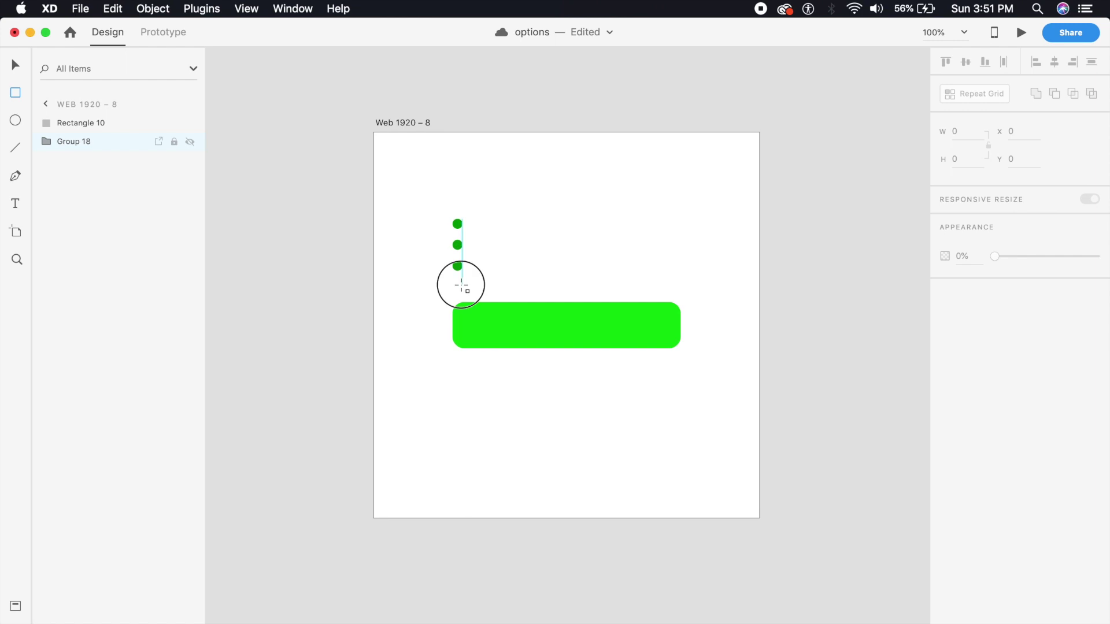
drag(463, 285, 479, 302)
key(super+equal)
key(super+equal)
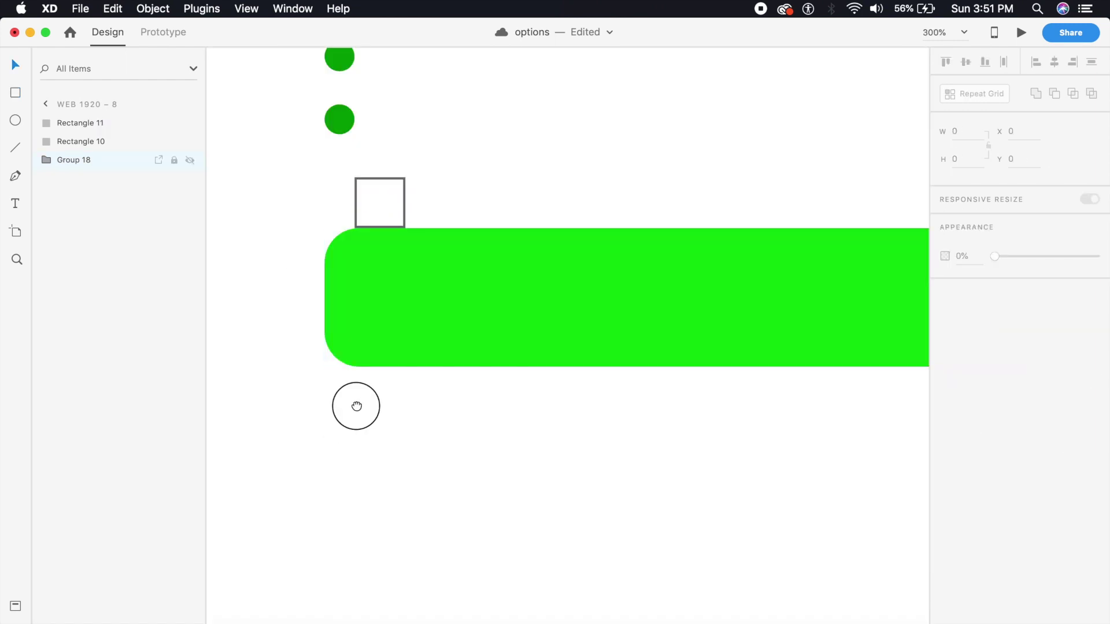
scroll(356, 404, up, 3)
scroll(356, 404, left, 2)
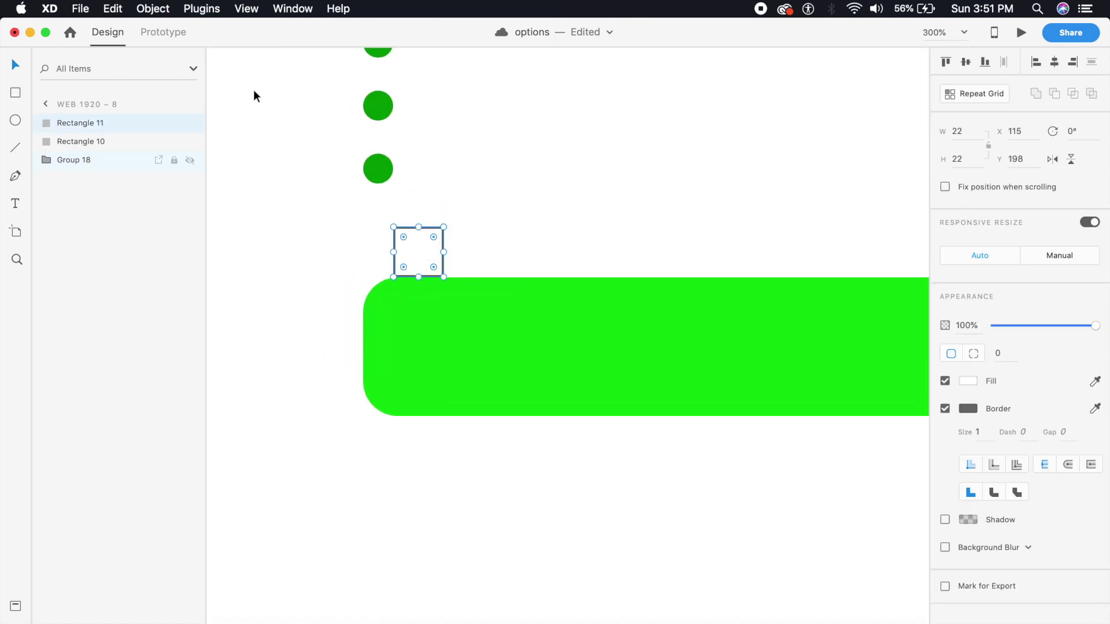
Step: Convert the small square to a triangle with the Convert Shape plugin
click(199, 8)
mouse_move(263, 123)
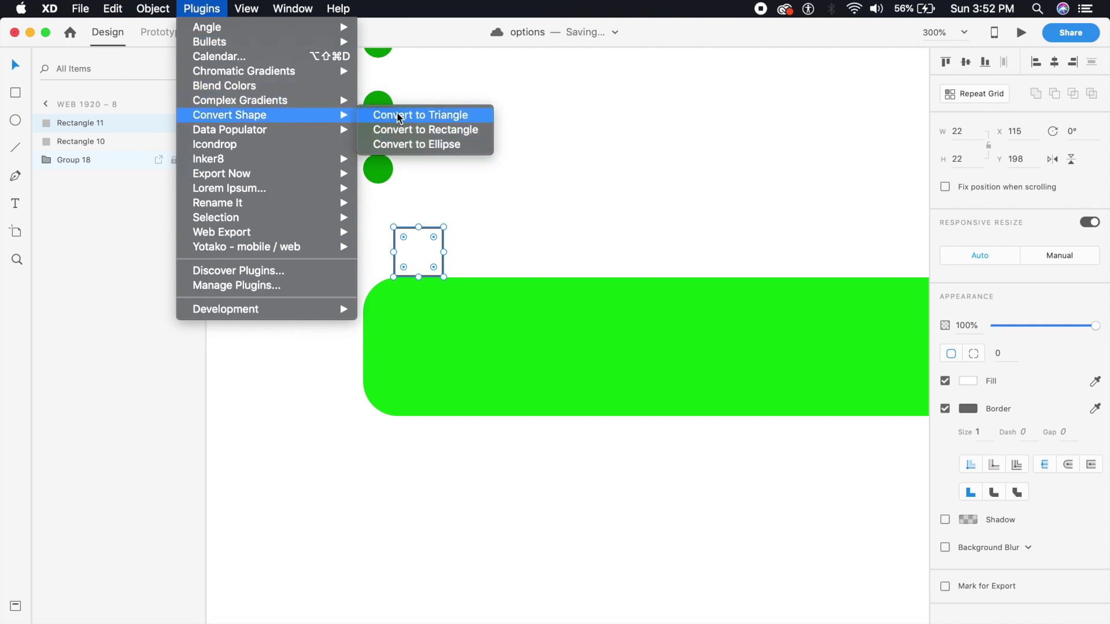
click(398, 117)
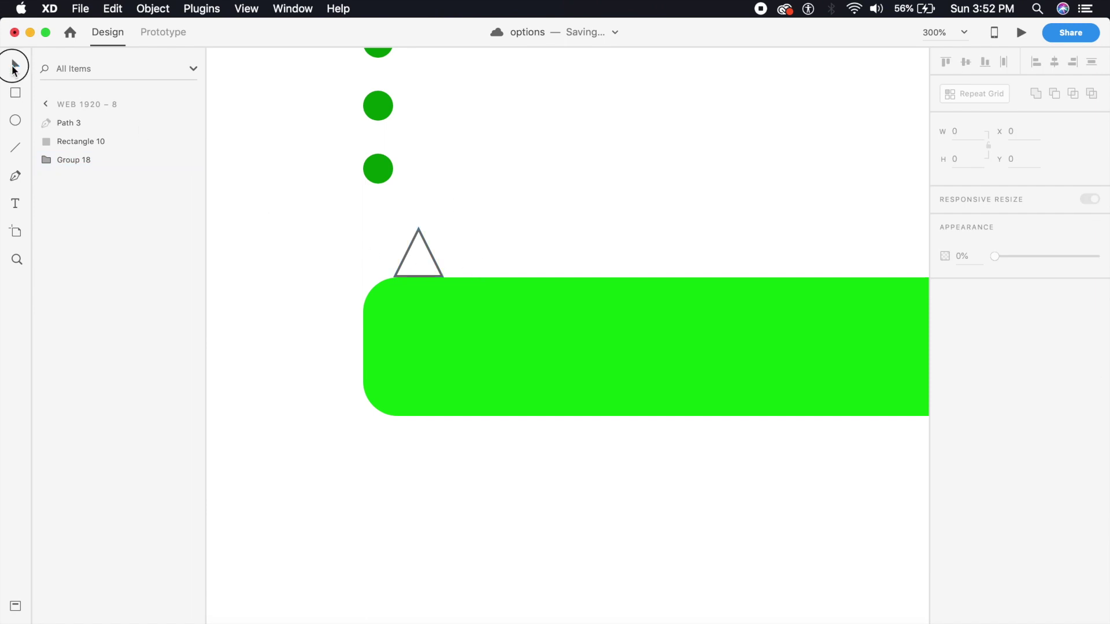
Step: Remove the triangle's border and fill it with the bright green sampled from the rectangle
click(432, 269)
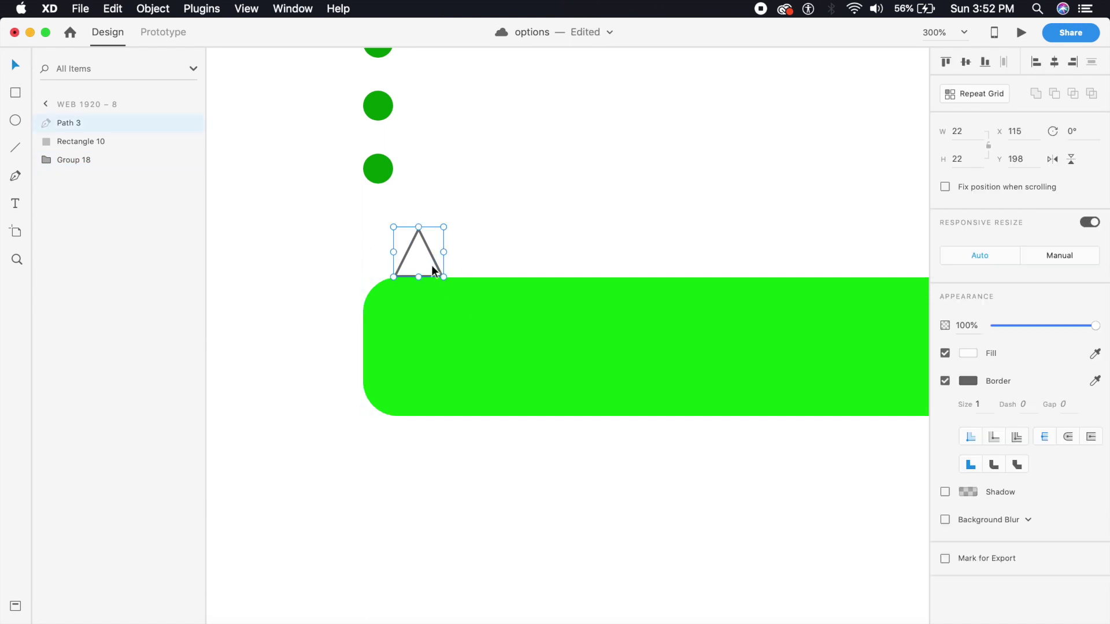
click(945, 381)
click(1094, 353)
click(797, 374)
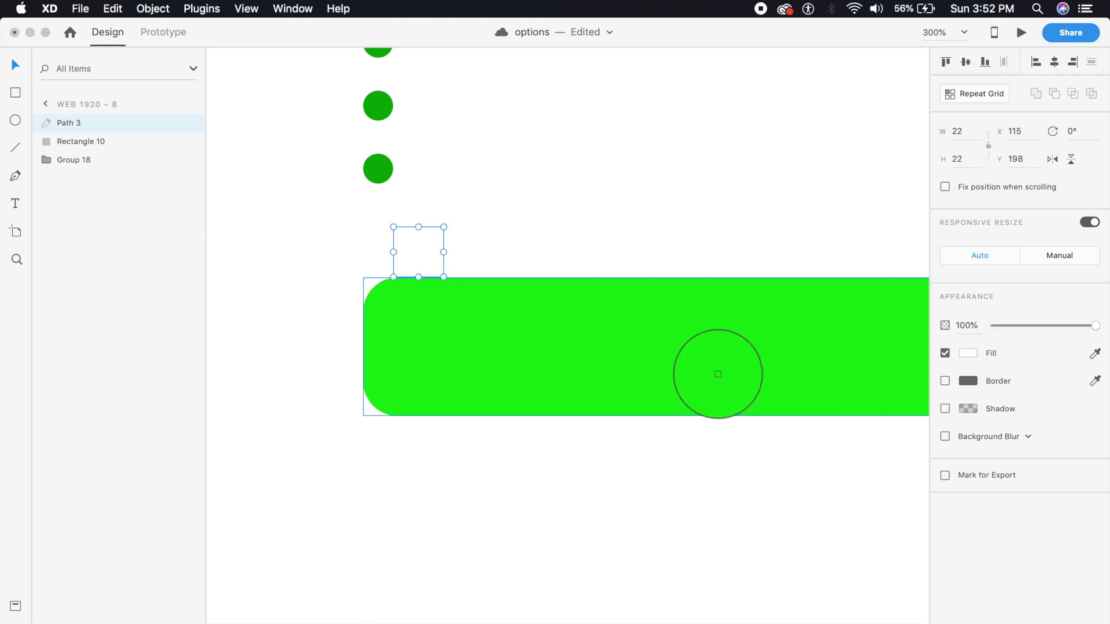
Step: Reshape the triangle into a curved speech-bubble tail, curving its right side and moving its tip to X 115, Y 206.4
double_click(418, 259)
scroll(380, 267, up, 3)
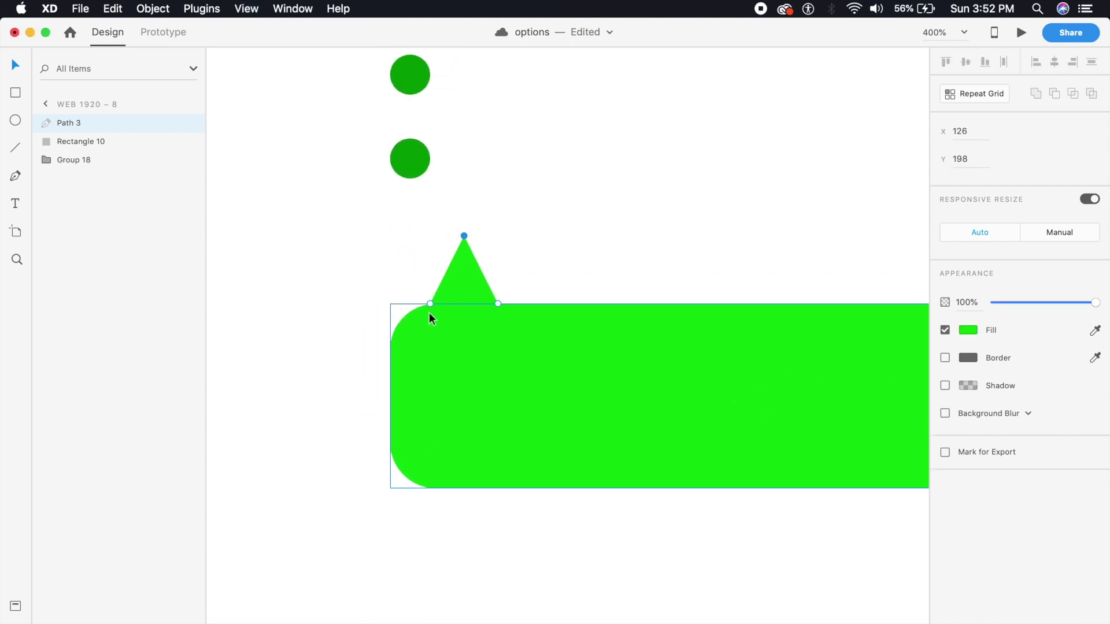
click(498, 304)
drag(501, 303, 473, 288)
drag(466, 238, 438, 246)
click(498, 304)
drag(471, 286, 467, 294)
click(437, 247)
drag(437, 248, 431, 262)
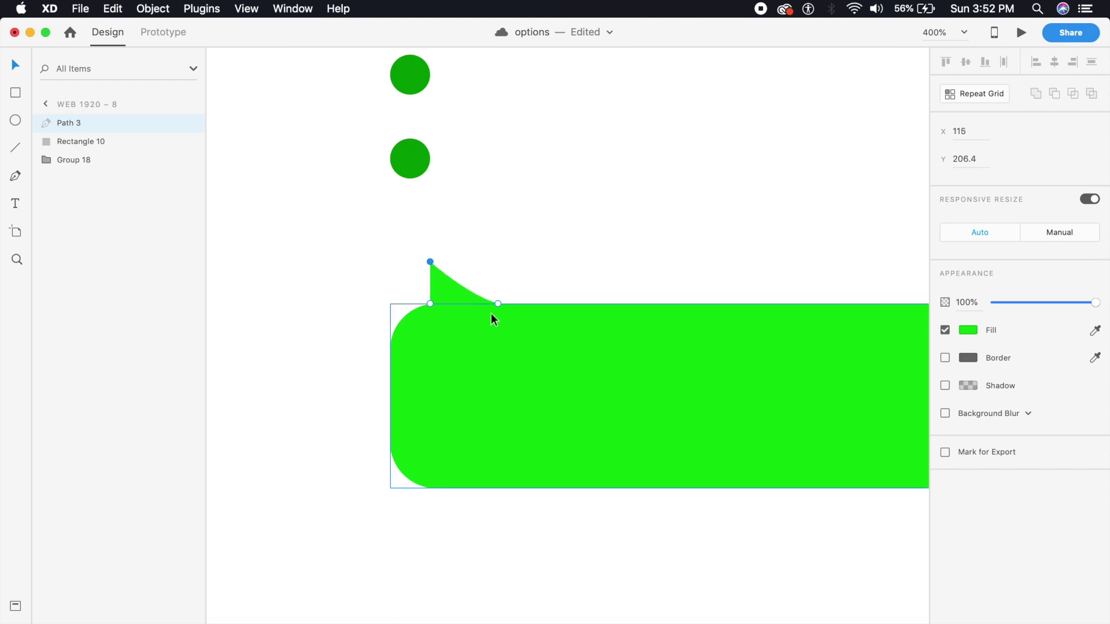
click(521, 271)
Step: Unite the curved tail and the green rounded rectangle into a single shape
key(super+minus)
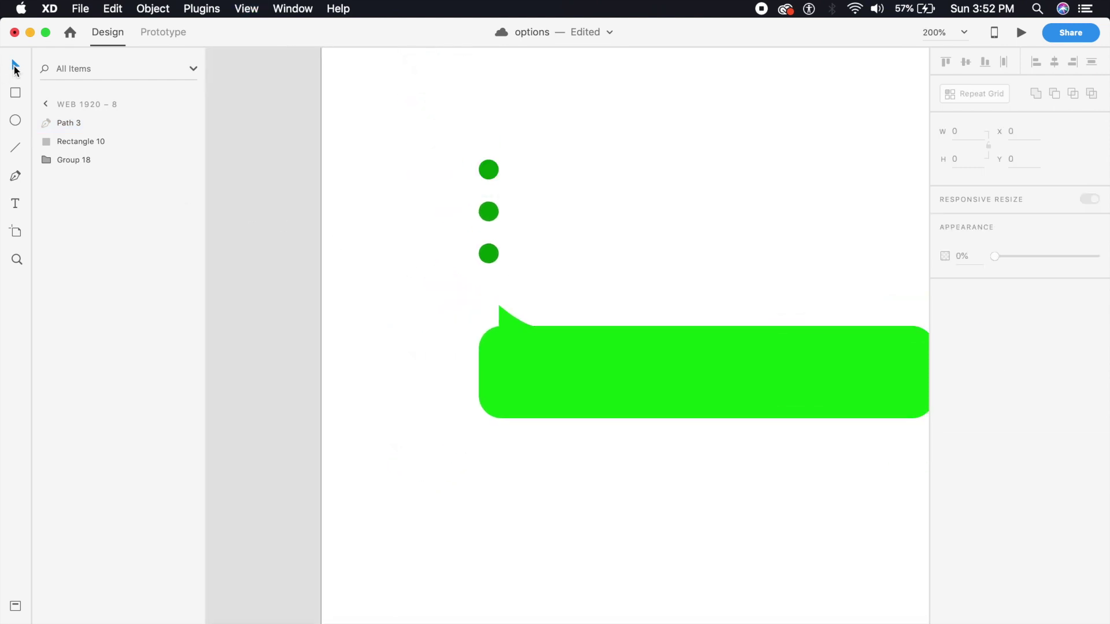
drag(738, 513, 486, 315)
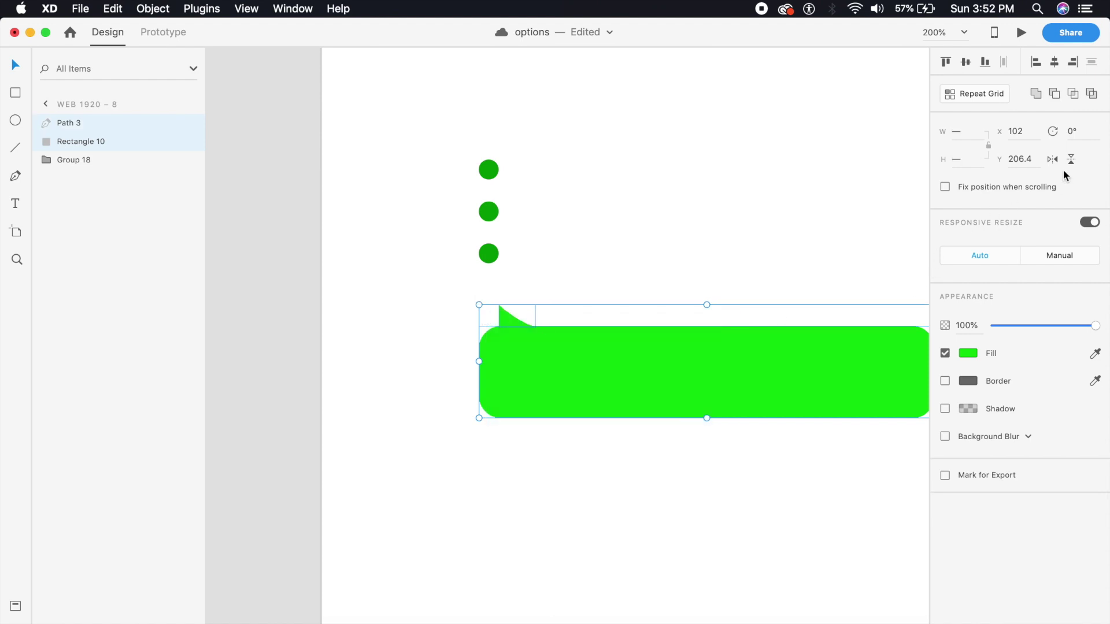
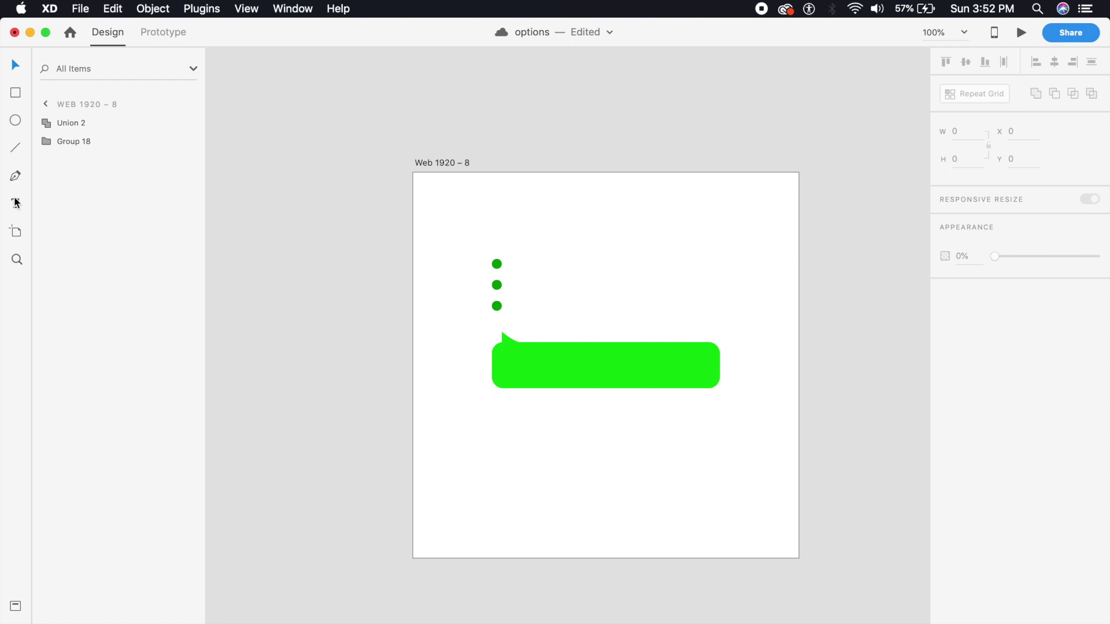
Step: Add a white 24 pt Cerebri Sans label reading "Option 1" on the green speech bubble
click(539, 372)
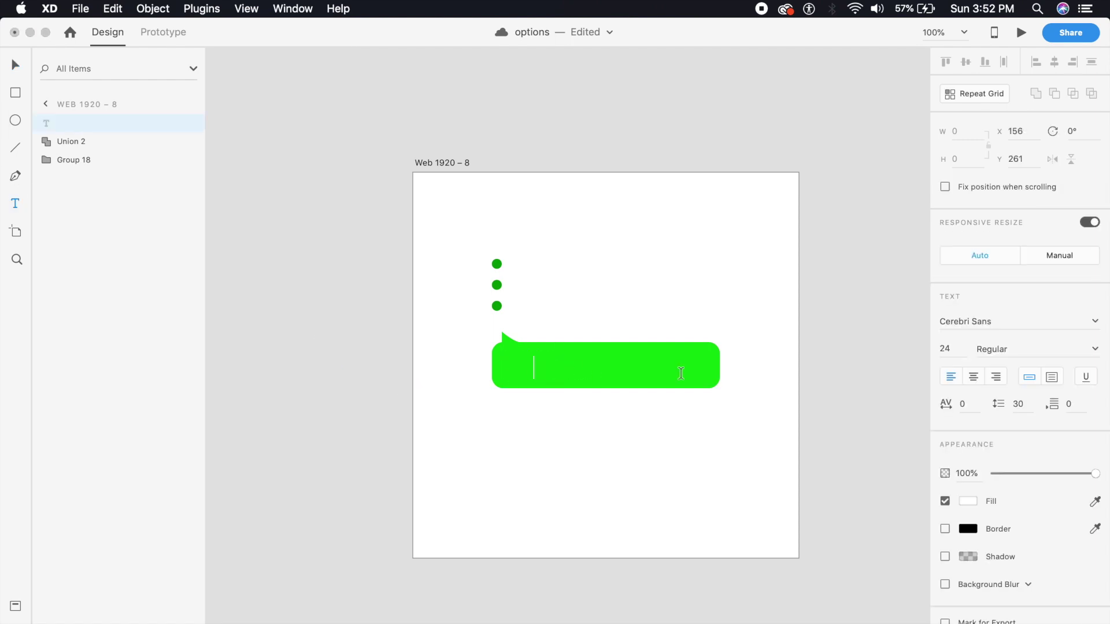
text(Option)
click(15, 65)
click(669, 273)
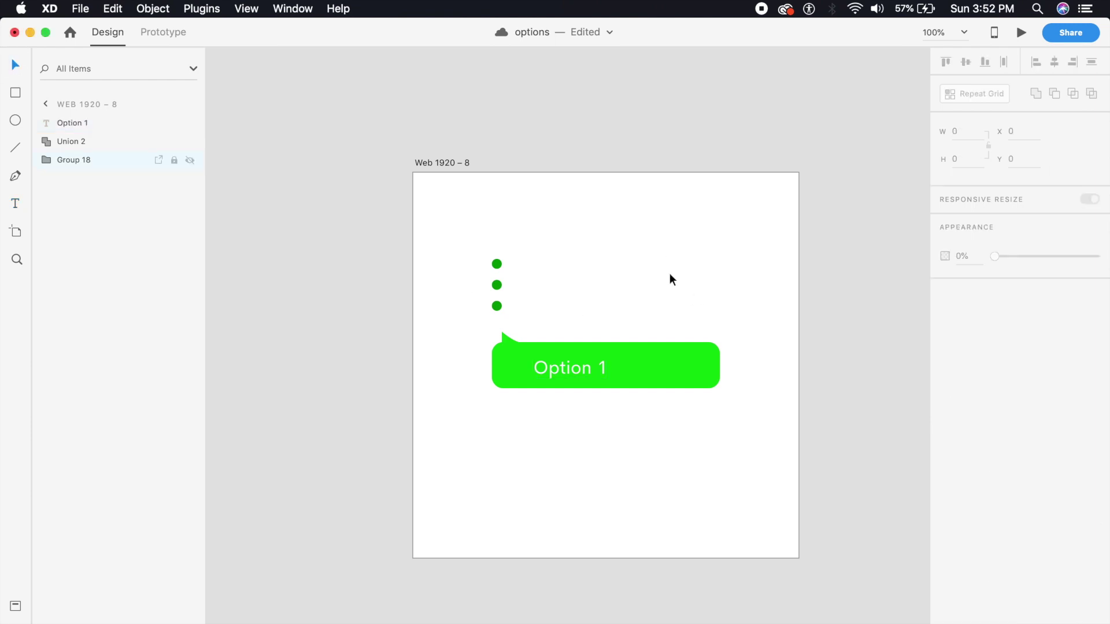
Step: Shift the Option 1 label left to X 140 and group it with the speech bubble
key(super+2)
drag(603, 386, 575, 383)
click(623, 237)
click(596, 372)
shift+click(715, 371)
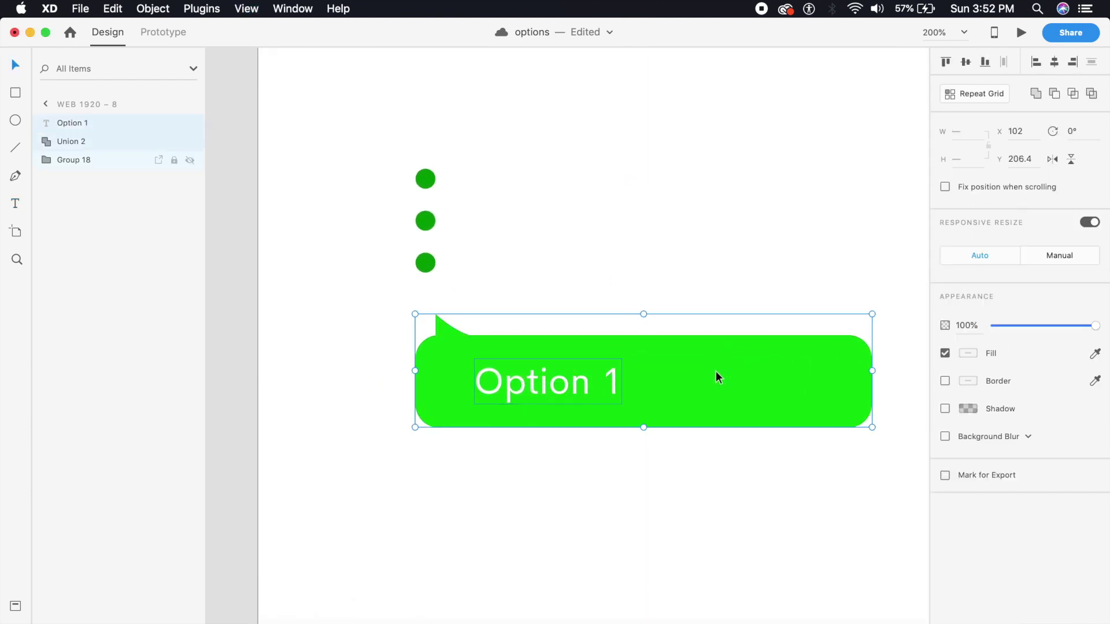
key(super+g)
Step: Duplicate the Option 1 bubble group straight below the original at Y 287.4 and save the document
key(super+1)
drag(639, 364, 632, 426)
key(super+2)
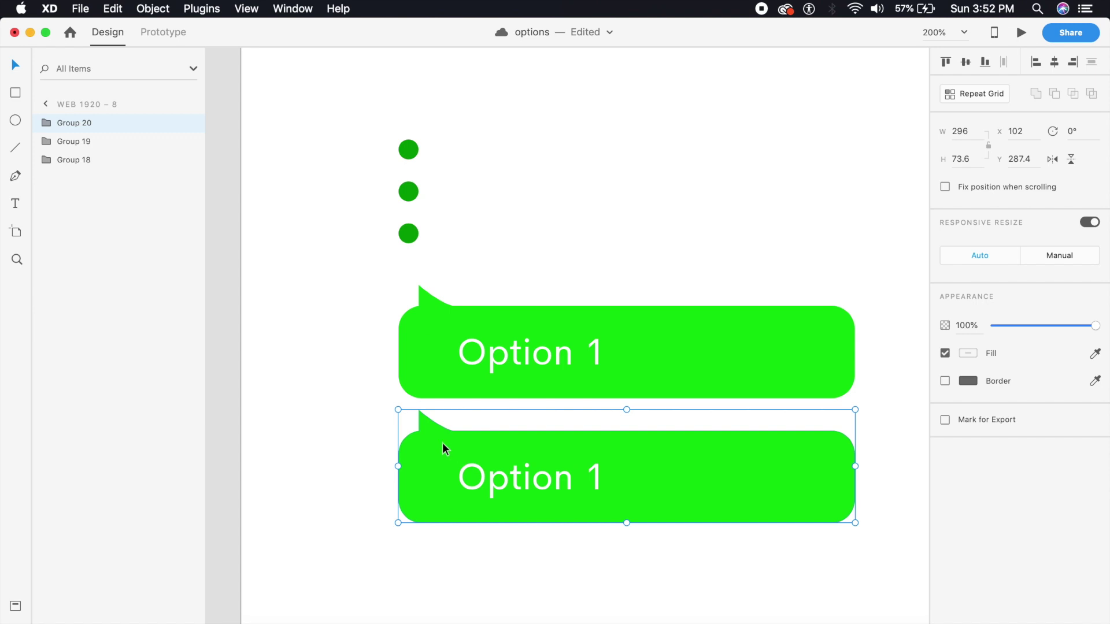
key(super+s)
Step: Move the duplicated bubble's tail to its right end at X 362 and mirror the tail horizontally
double_click(435, 438)
double_click(428, 424)
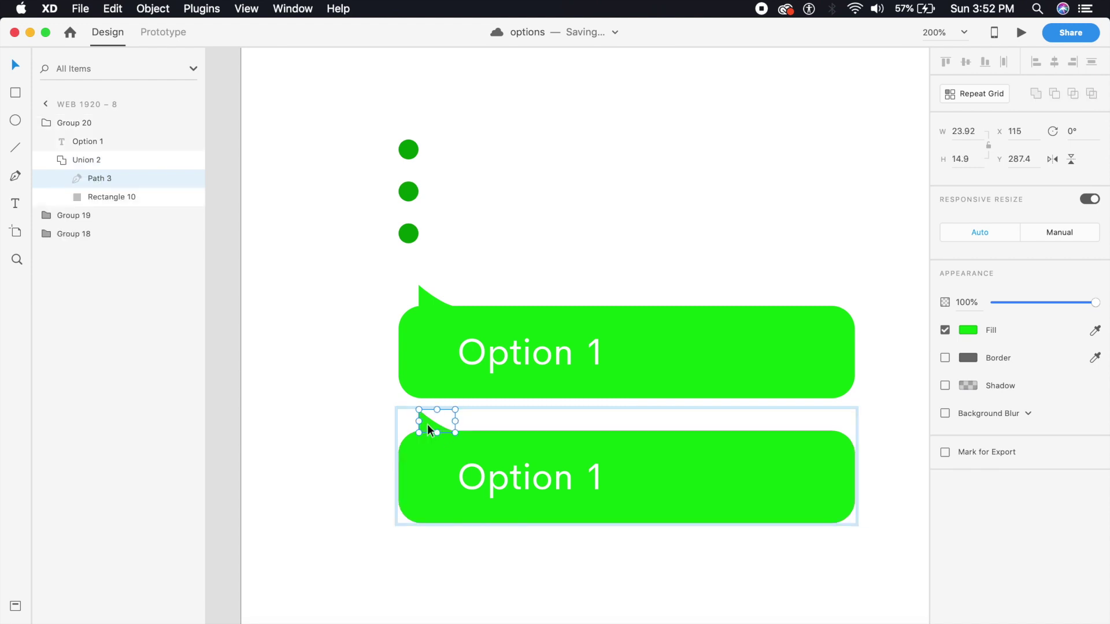
drag(427, 425, 810, 437)
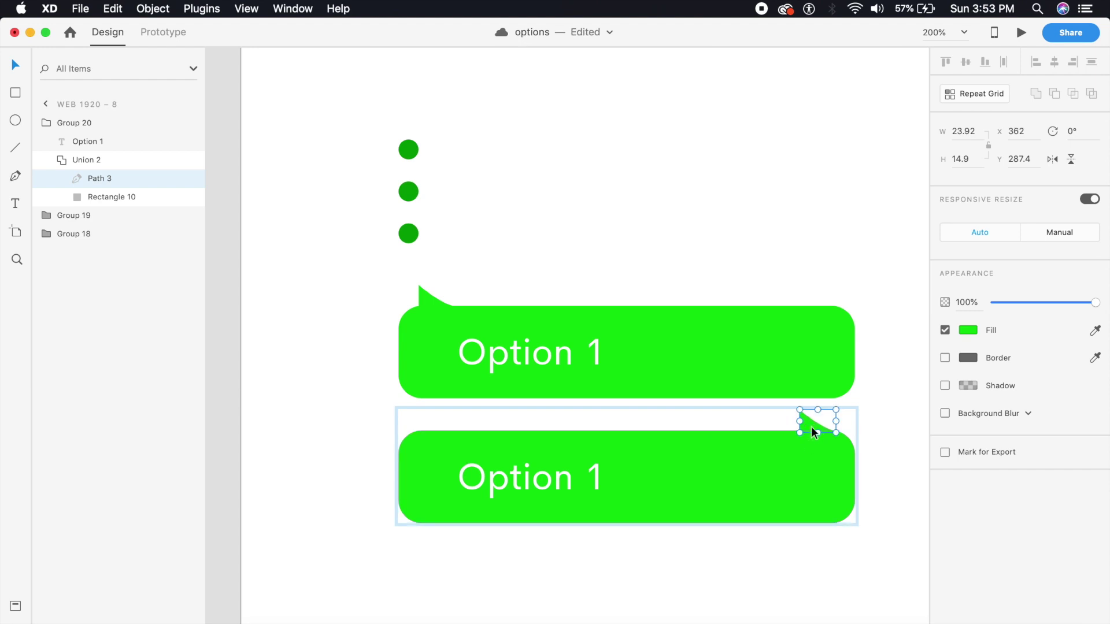
scroll(810, 426, up, 5)
scroll(433, 429, right, 5)
drag(504, 392, 545, 404)
click(606, 387)
key(super+minus)
click(696, 436)
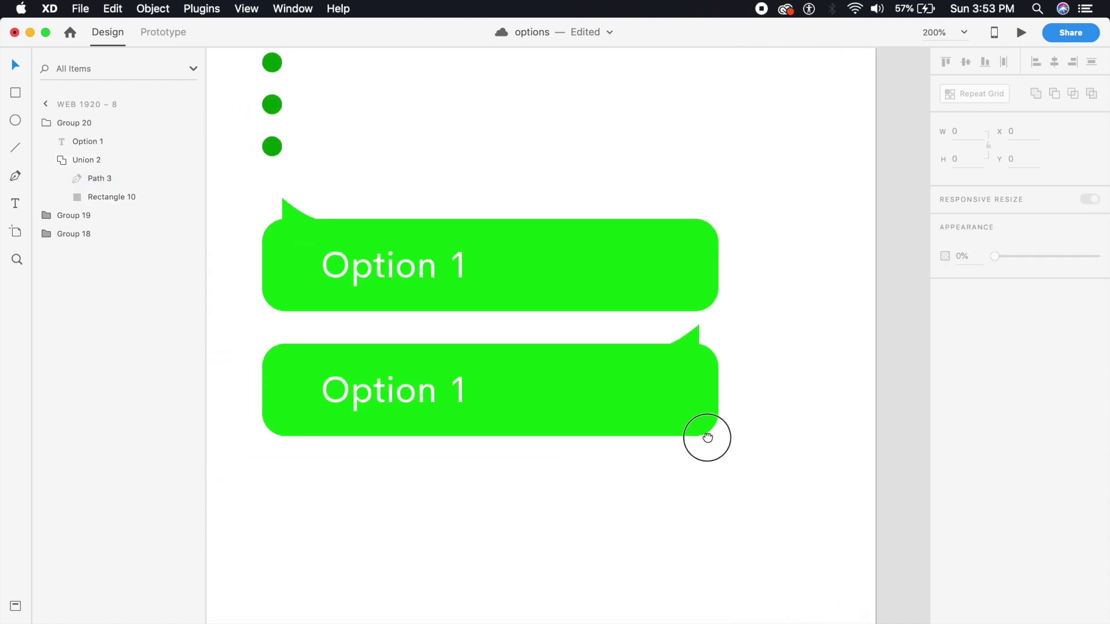
Step: Fill the second speech bubble with pale mint #D8FFF1
click(968, 330)
drag(891, 305, 801, 233)
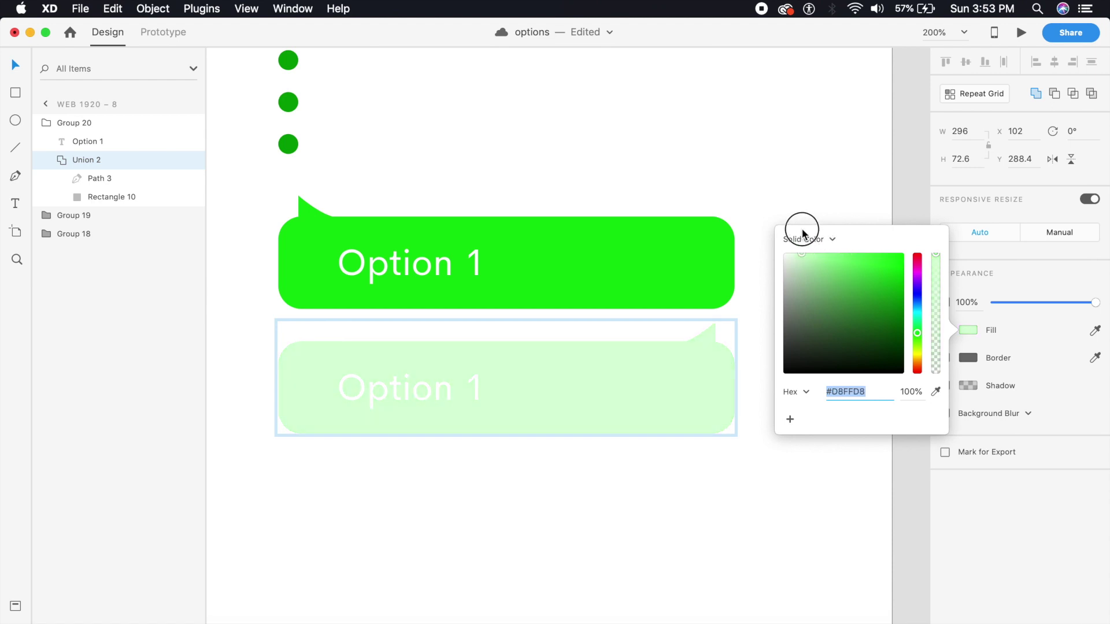
drag(916, 333, 916, 321)
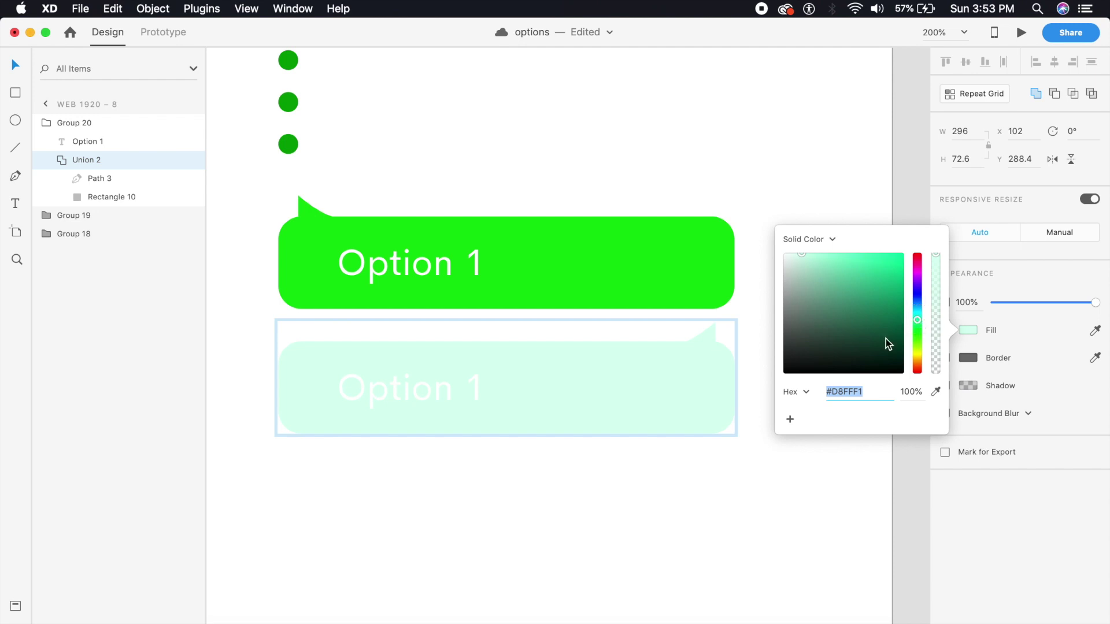
click(548, 551)
Step: Change the mint bubble's label colour to near-black #1A1A1A
click(390, 400)
click(390, 400)
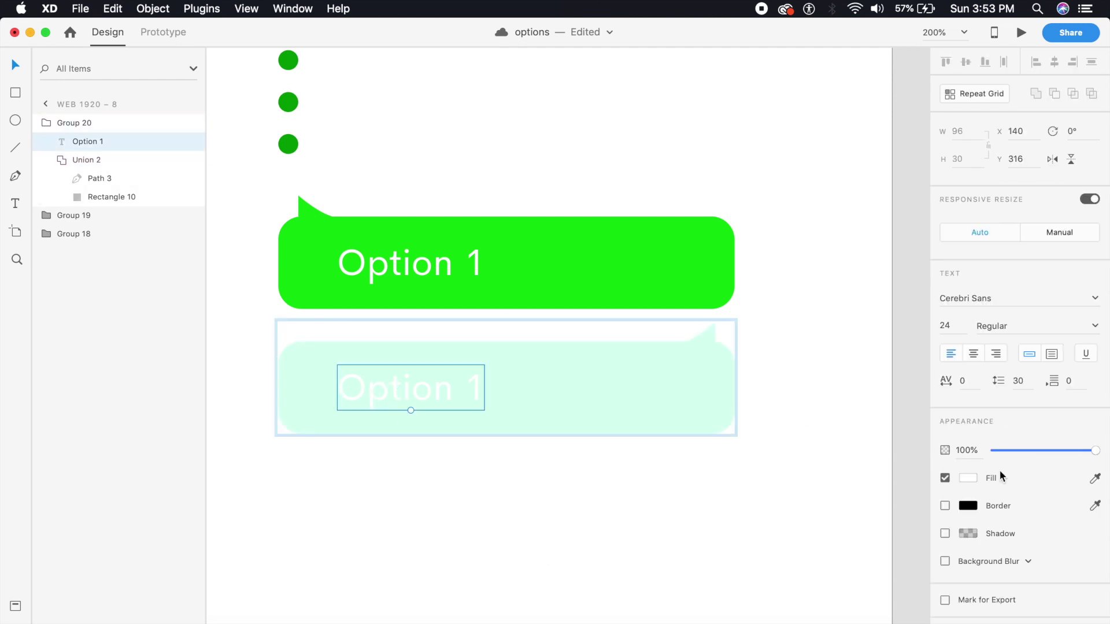
click(962, 476)
drag(811, 416, 738, 498)
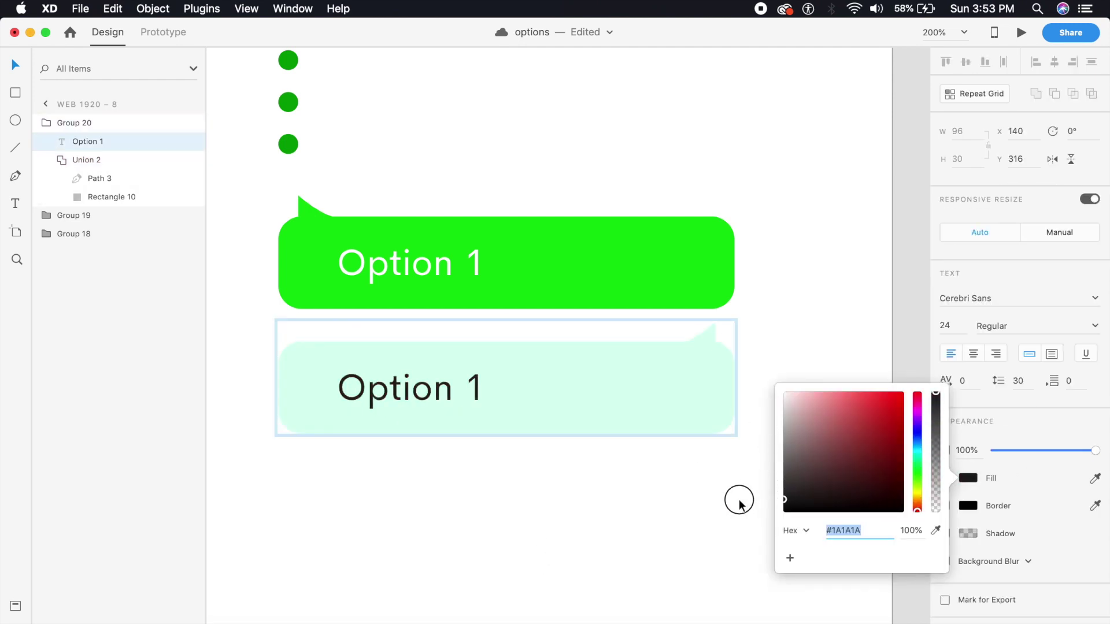
click(443, 558)
Step: Duplicate the green Option 1 bubble group and place the copy below the mint bubble
key(super+1)
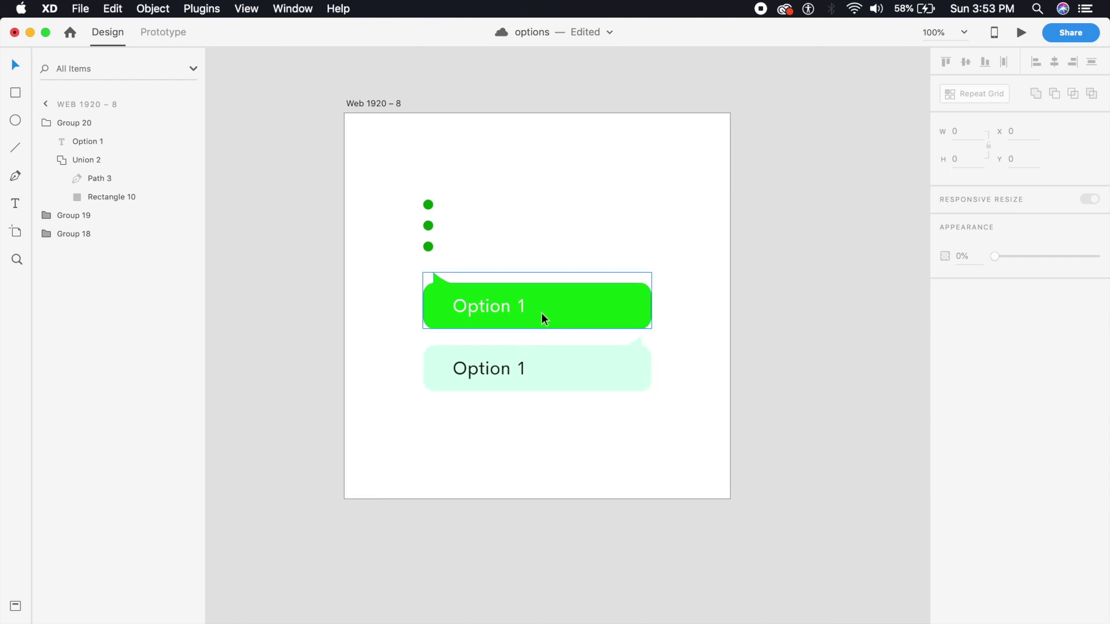
click(541, 319)
drag(542, 321, 538, 444)
Step: Change the label of the lowest green bubble to "Option 3"
key(super+2)
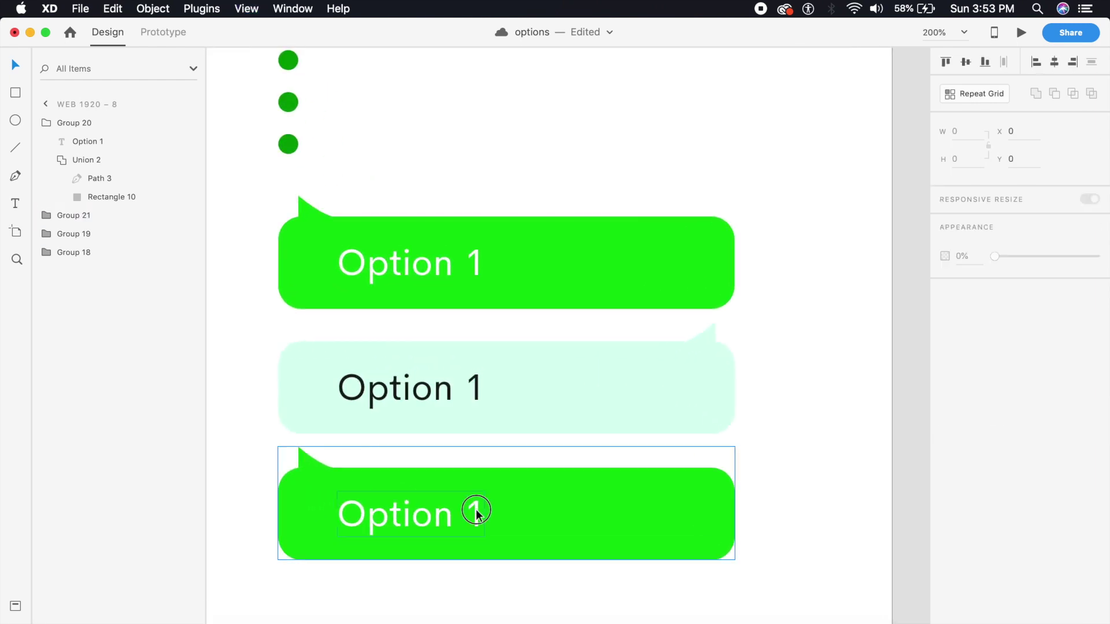
double_click(476, 508)
double_click(476, 508)
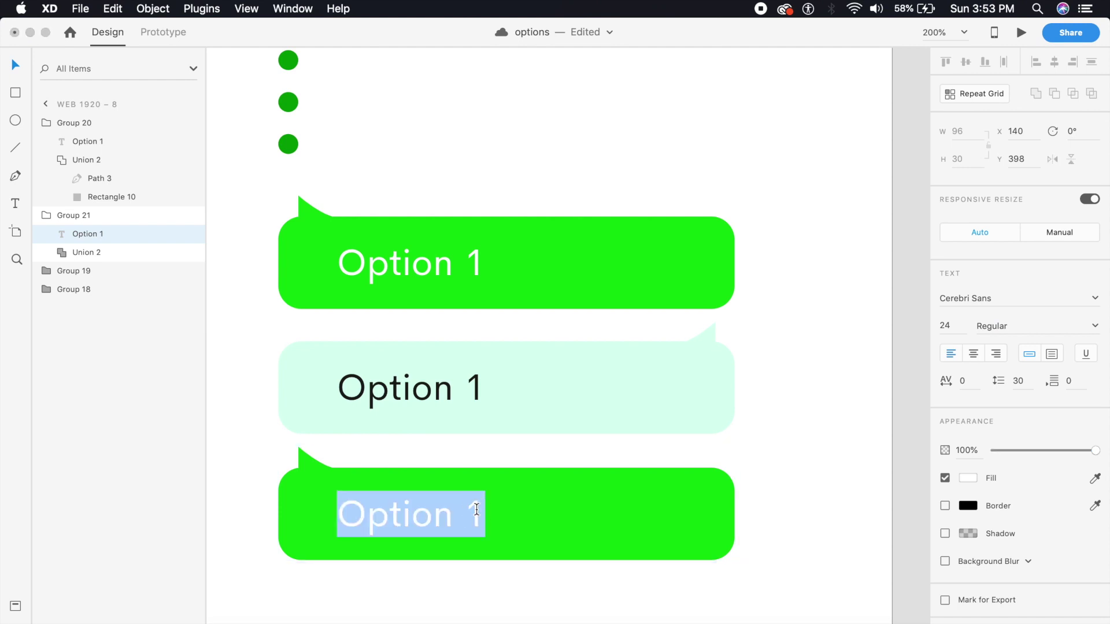
click(476, 508)
key(BackSpace)
text(3)
key(Escape)
Step: Change the mint bubble's label to "Option 2"
click(468, 396)
key(Return)
key(Right)
key(BackSpace)
text(2)
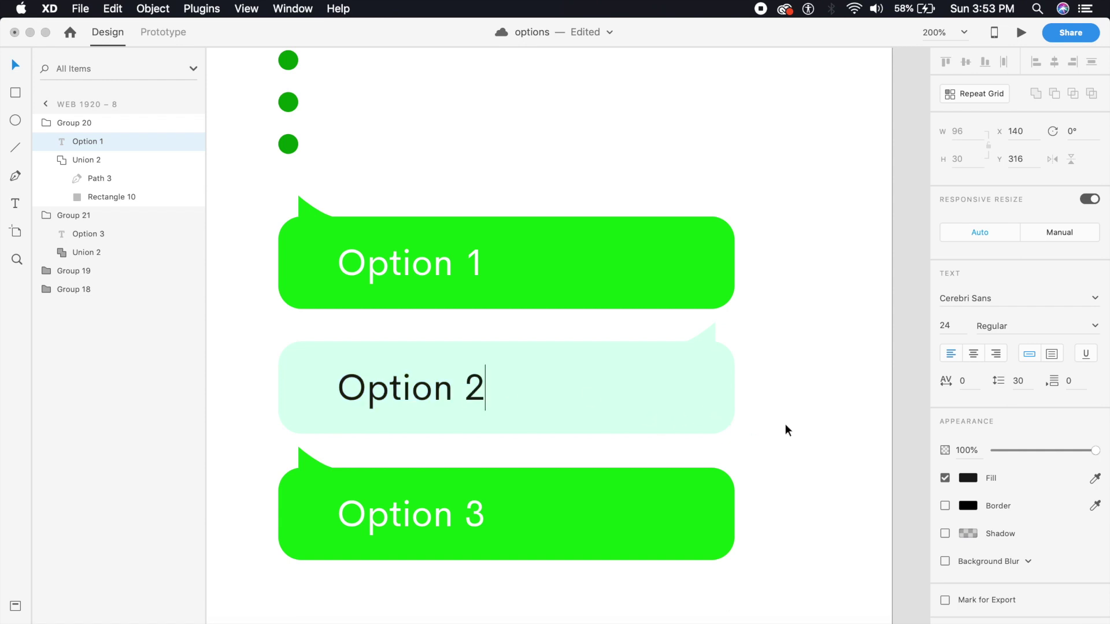
key(Escape)
Step: Shrink all three option bubbles together to a width of 115.79 and set their opacity to 0%
key(super+1)
key(Escape)
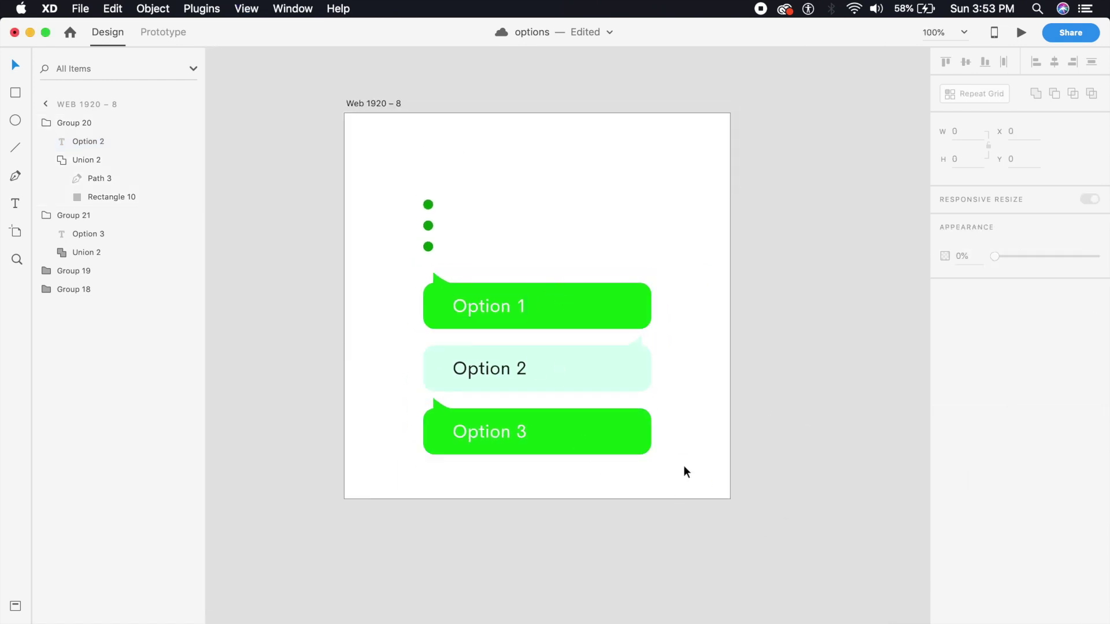
drag(675, 443, 434, 296)
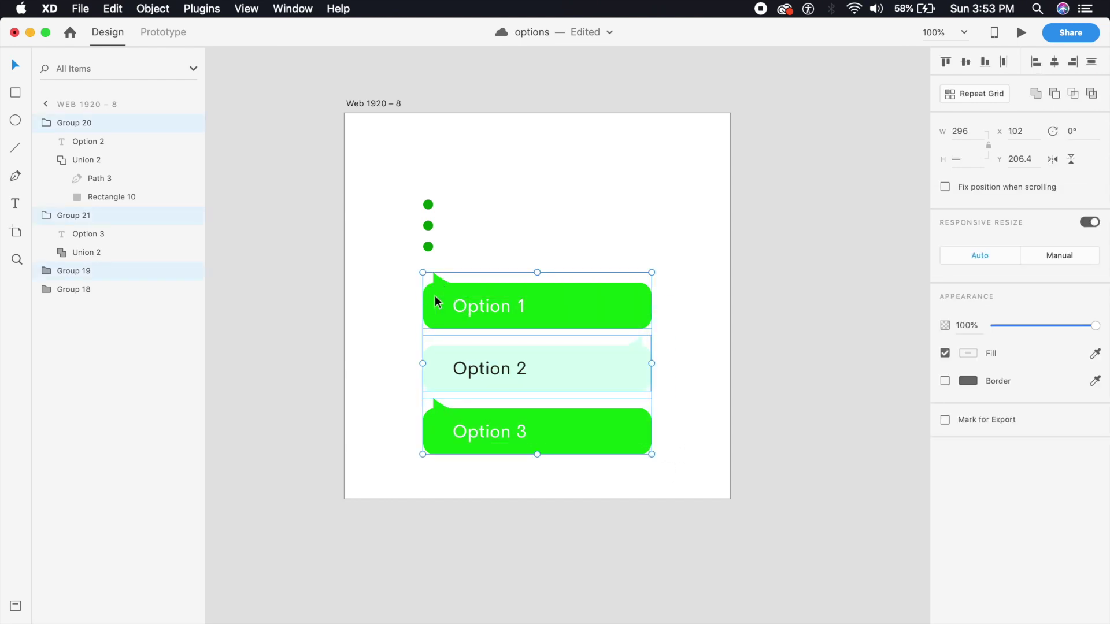
drag(652, 455, 513, 343)
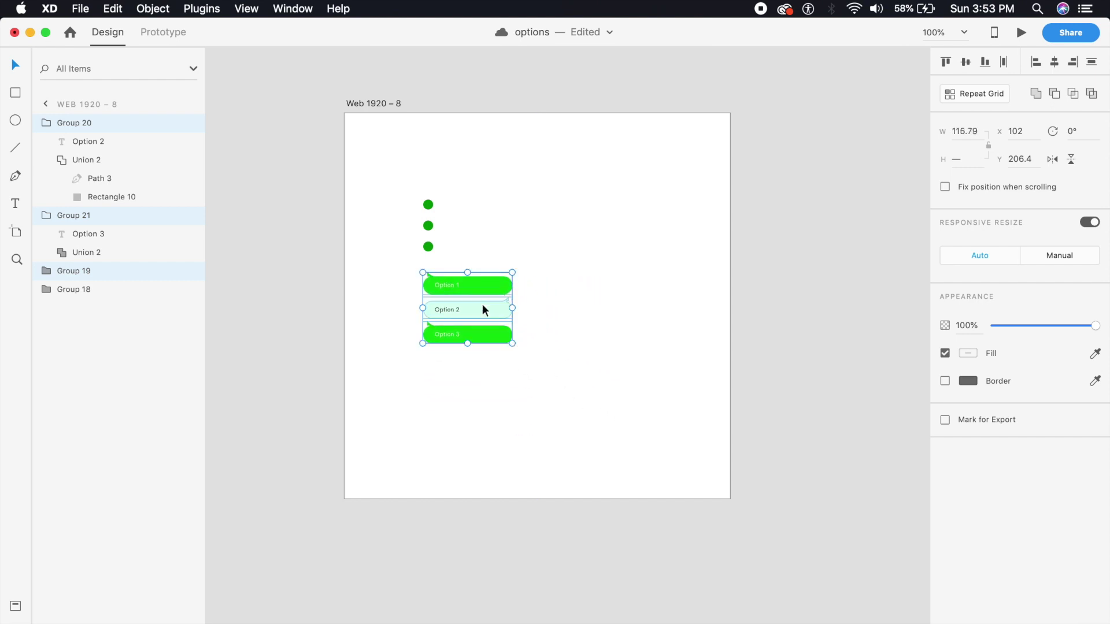
drag(1088, 329, 809, 338)
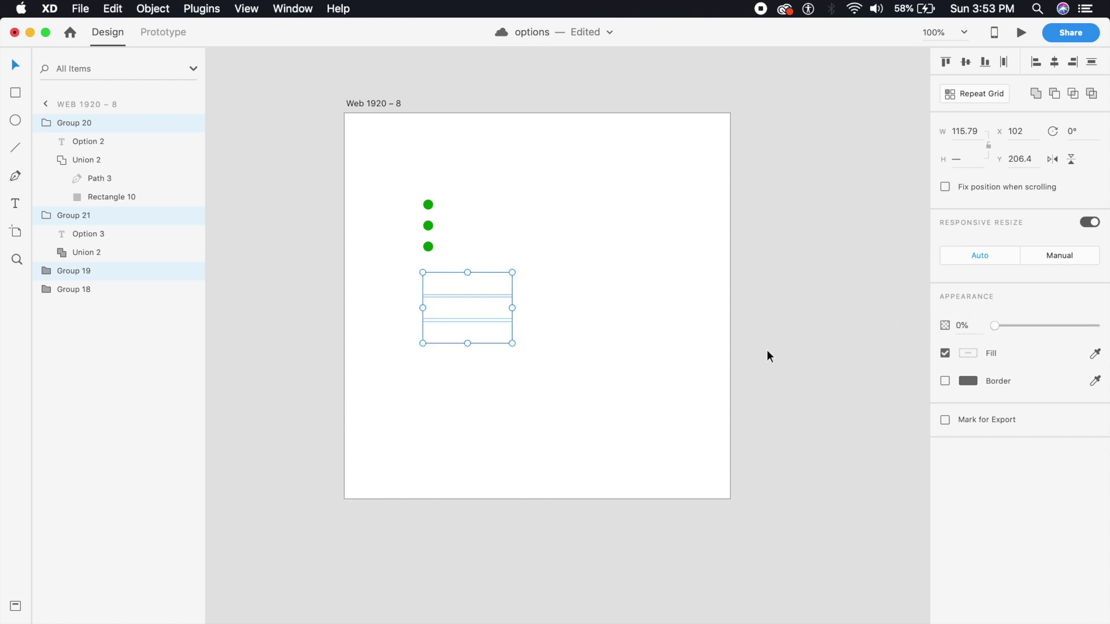
Step: Duplicate the artboard and, in the copy, enlarge the hidden Option 1 bubble to about 290 wide at 100% opacity
click(657, 368)
key(super+d)
scroll(437, 253, right, 7)
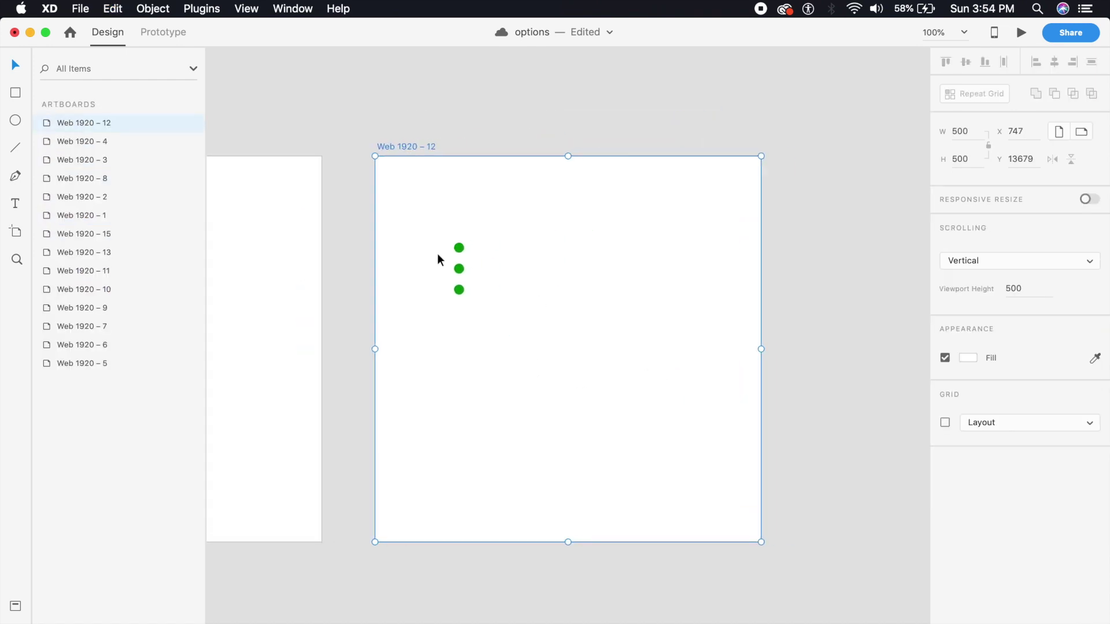
click(469, 327)
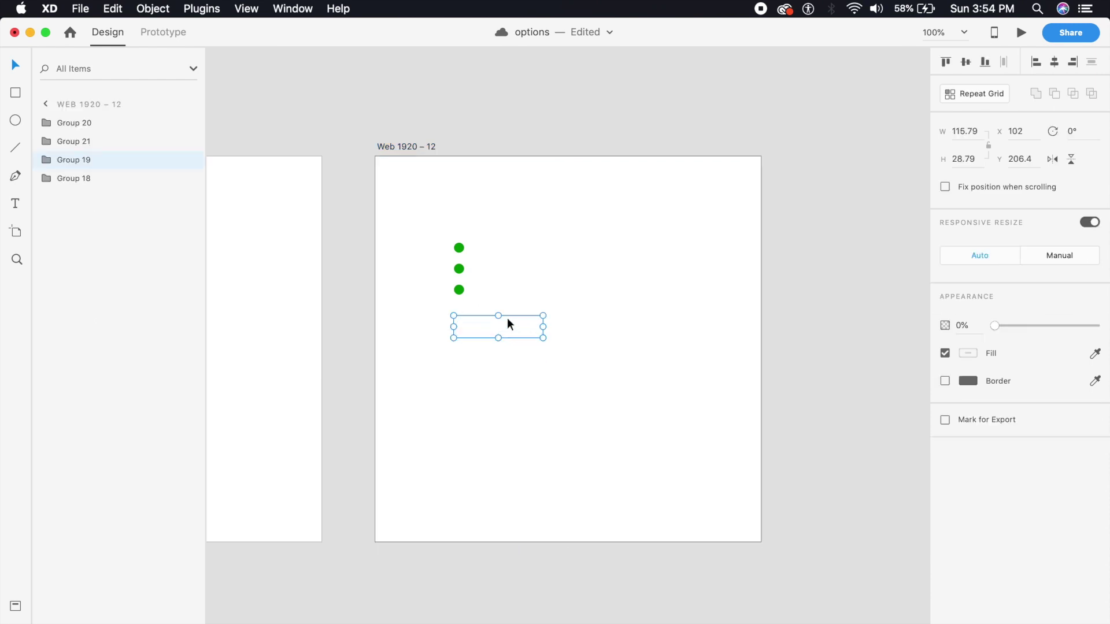
drag(543, 338, 681, 389)
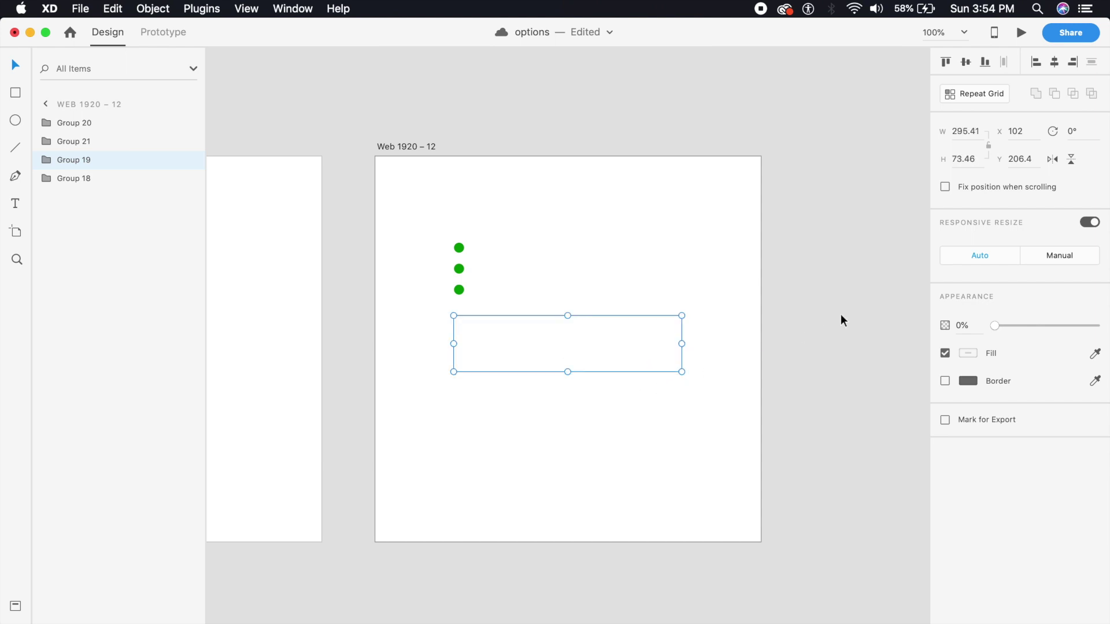
drag(994, 325, 1095, 325)
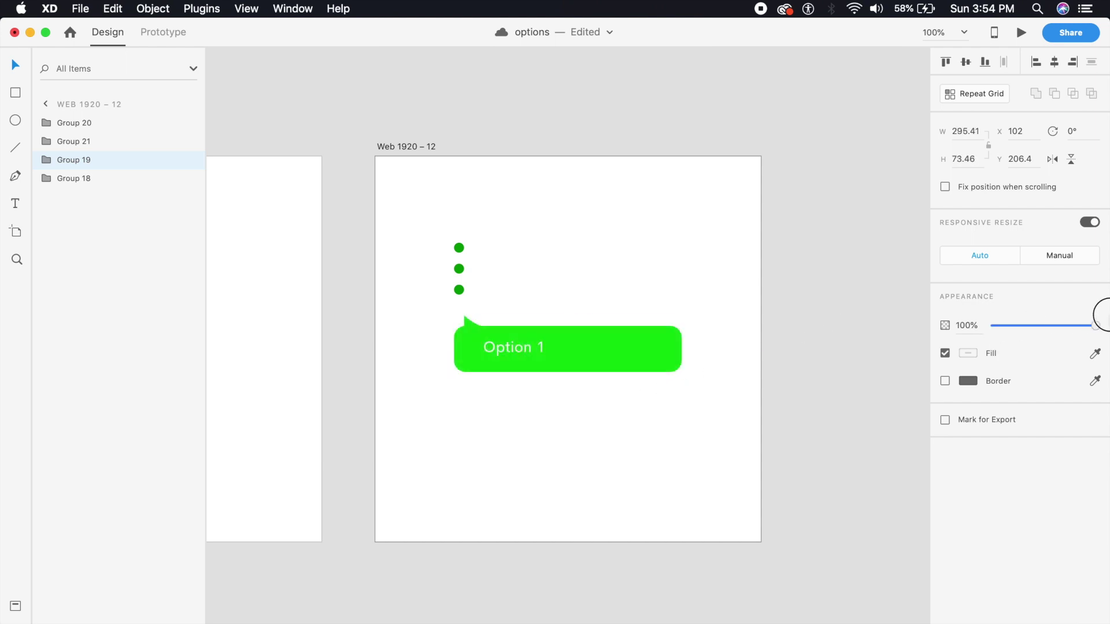
drag(682, 372, 676, 370)
click(625, 445)
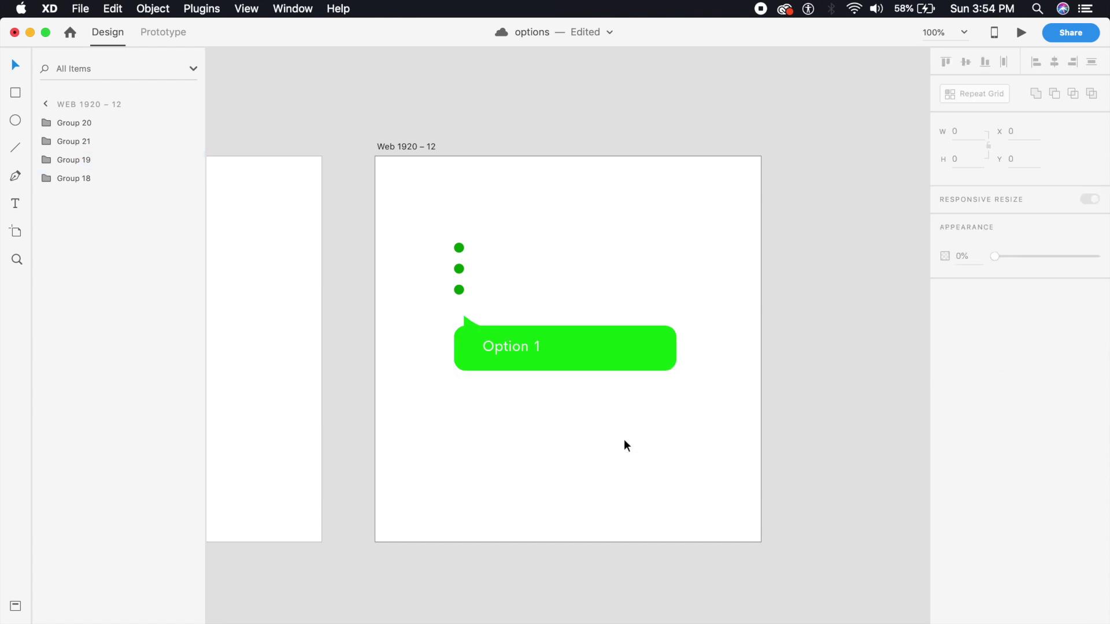
Step: Duplicate the artboard and, in the copy, enlarge the hidden Option 2 bubble to 288.58 × 70.78 at 100% opacity, placed at Y 284.48
click(656, 278)
key(super+d)
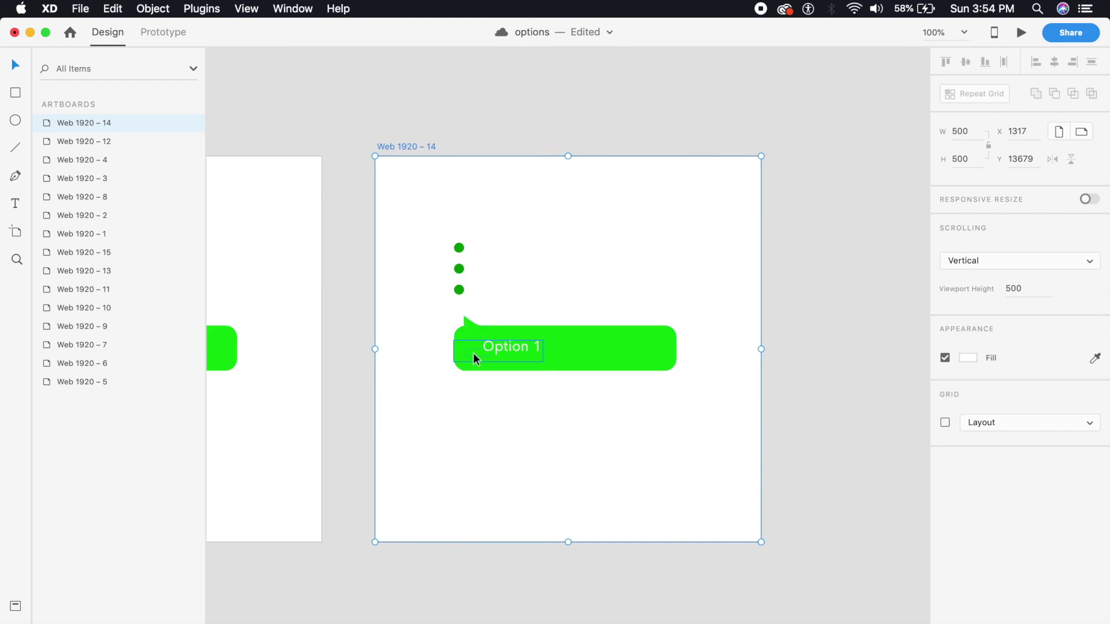
double_click(512, 349)
drag(543, 362, 675, 436)
drag(995, 326, 1098, 324)
drag(615, 371, 622, 407)
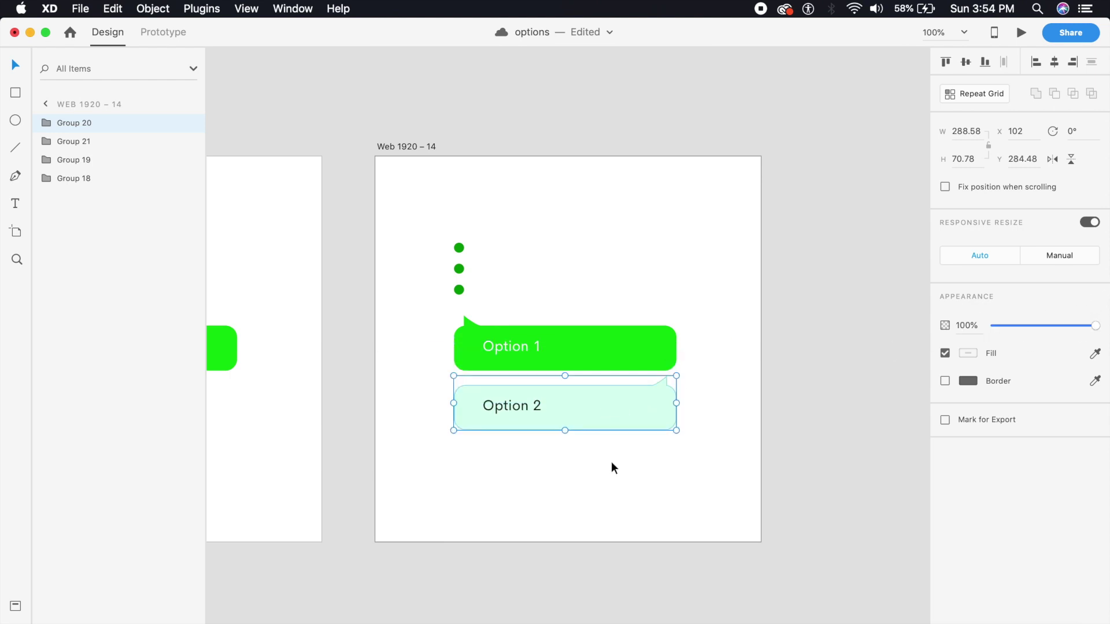
Step: Duplicate the artboard and, in the copy, move the hidden Option 3 bubble to Y 361.16, enlarged to 288.58 × 71.76 at 100% opacity
click(694, 445)
click(695, 445)
key(super+d)
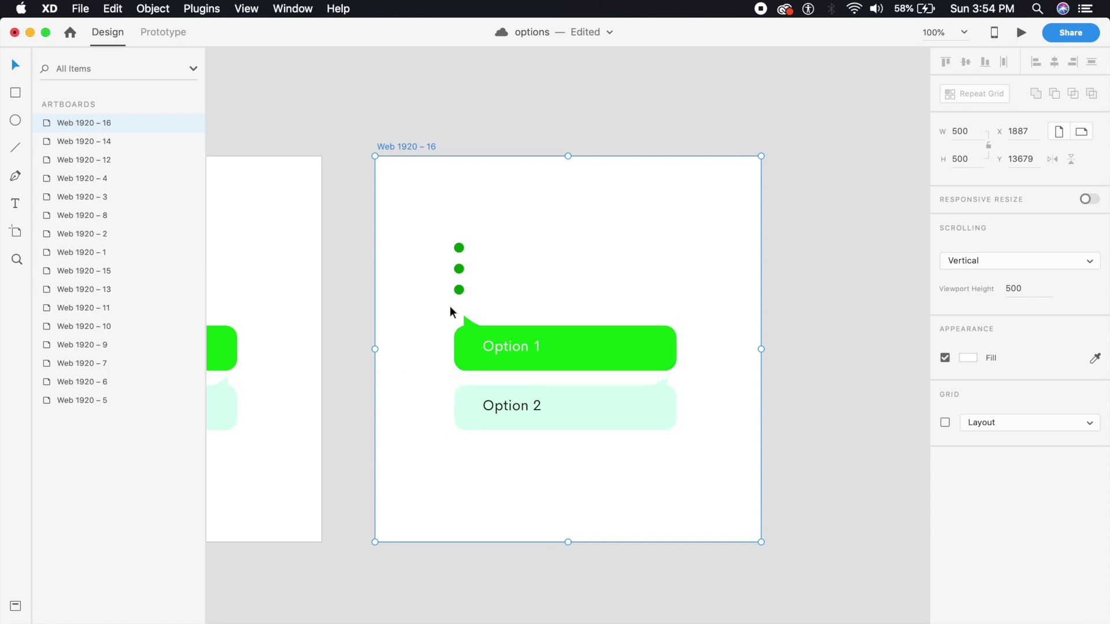
click(484, 382)
drag(513, 376, 508, 445)
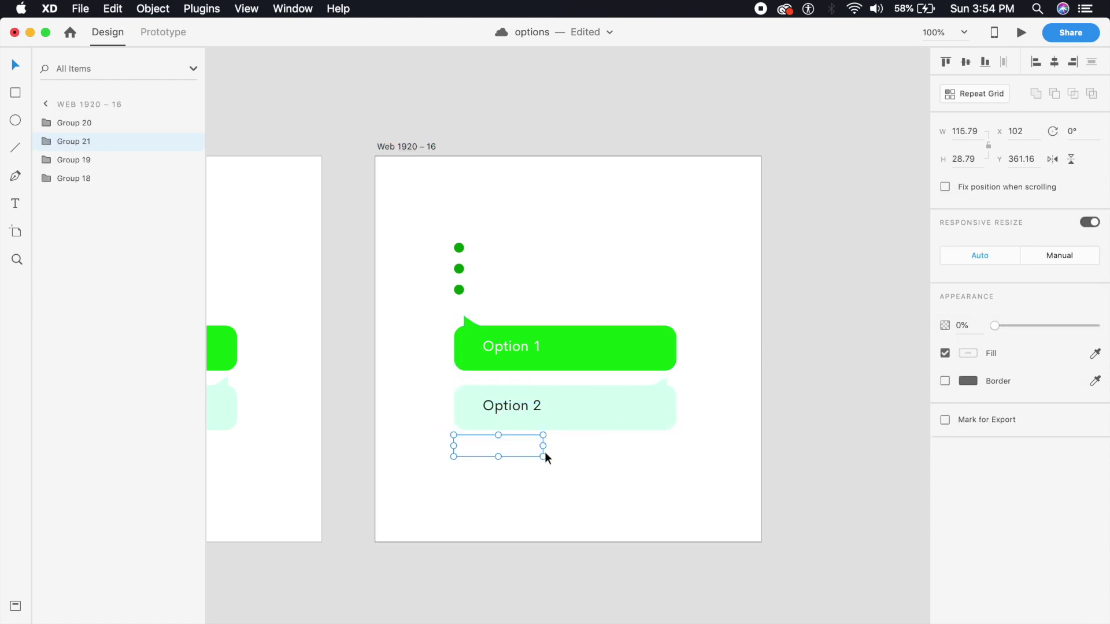
drag(542, 456, 676, 489)
drag(995, 326, 1105, 315)
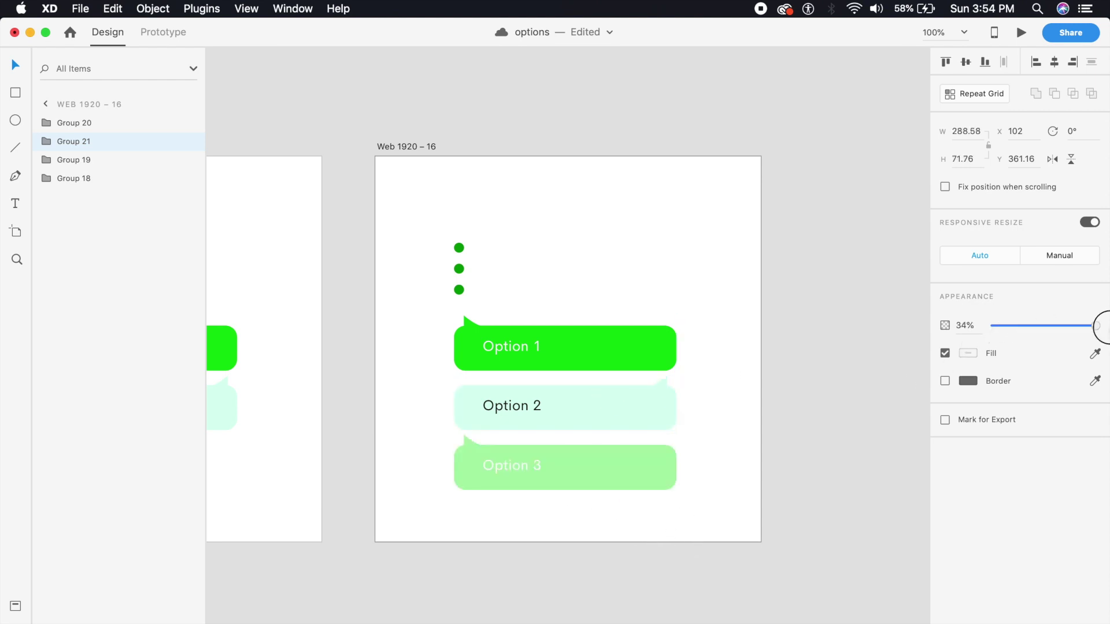
click(762, 431)
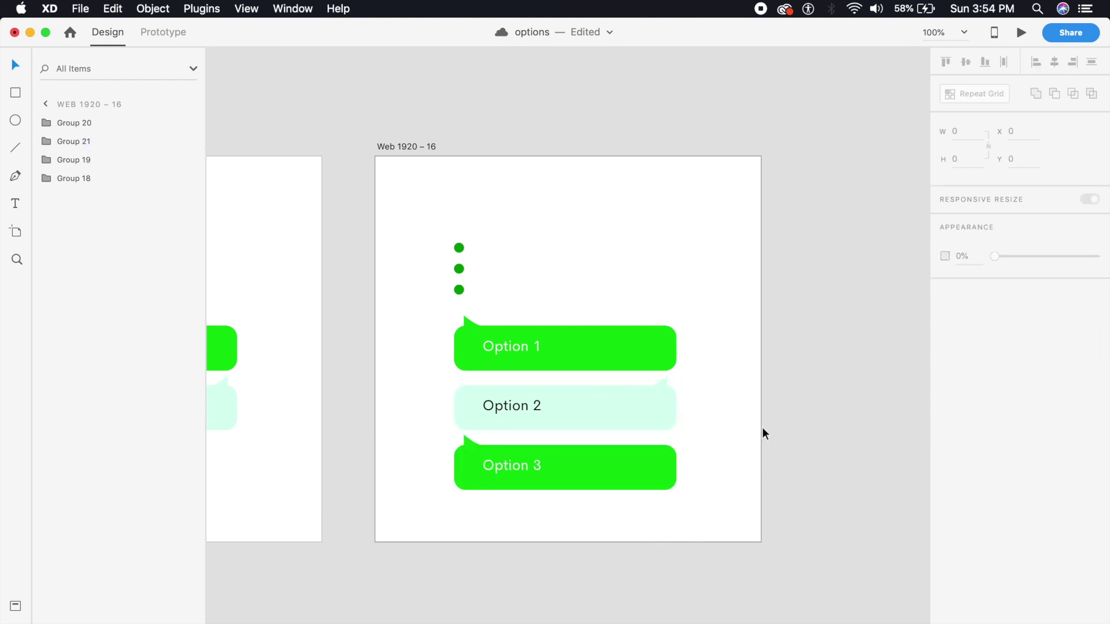
Step: Link the dots on Web 1920 – 8 to Web 1920 – 12 with a Tap trigger, Auto-Animate, Snap easing and 0.2 s duration
key(super+minus)
scroll(411, 448, left, 10)
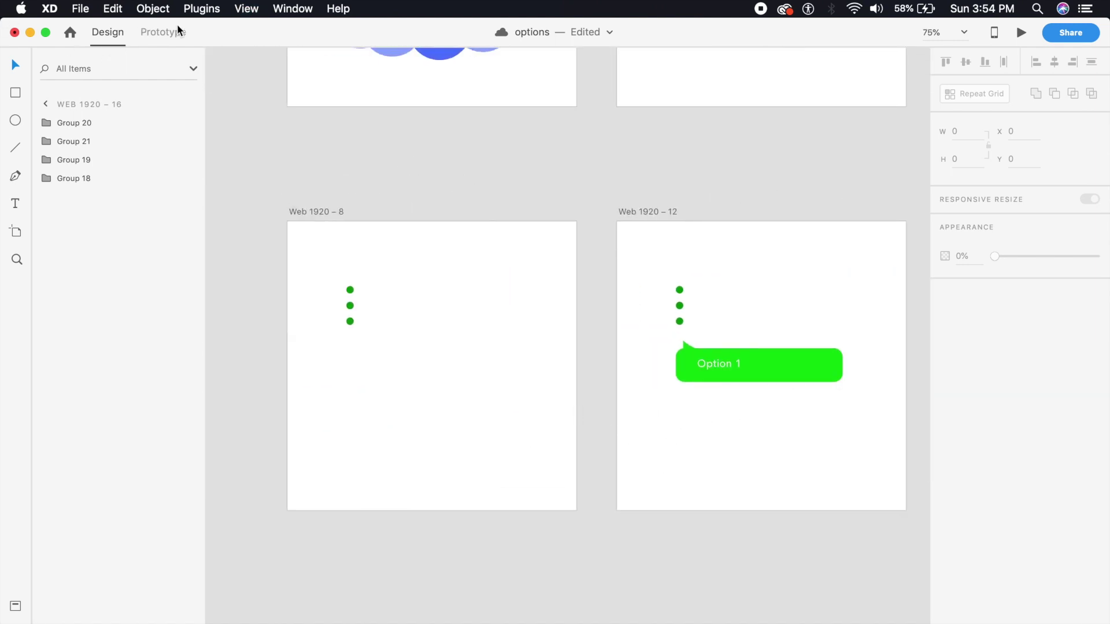
click(177, 31)
click(351, 321)
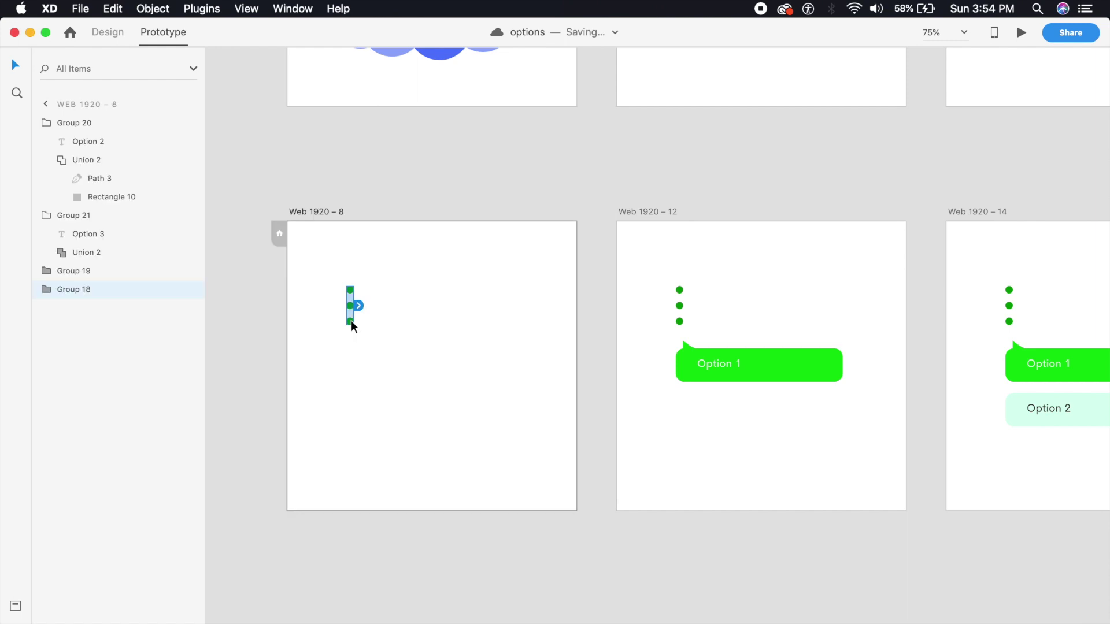
drag(358, 304, 699, 314)
click(622, 417)
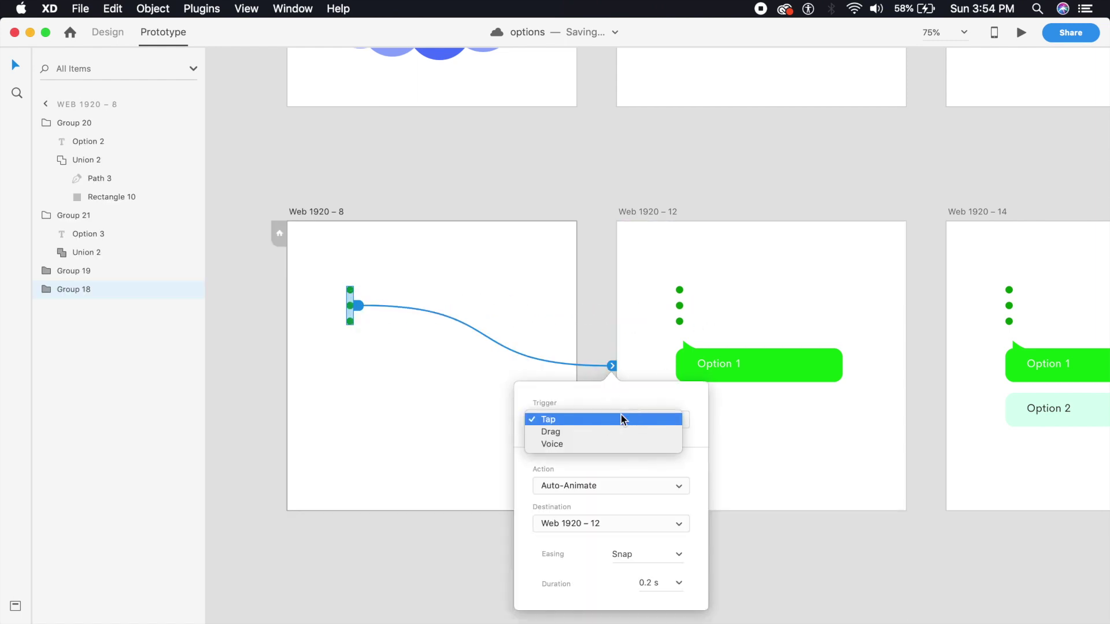
click(622, 416)
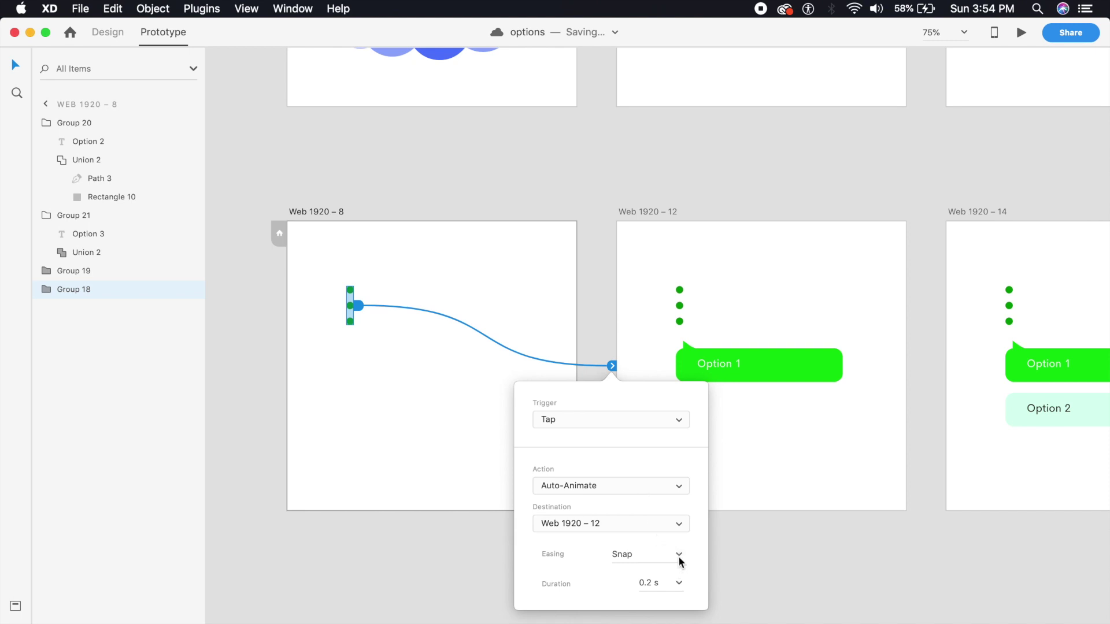
click(761, 523)
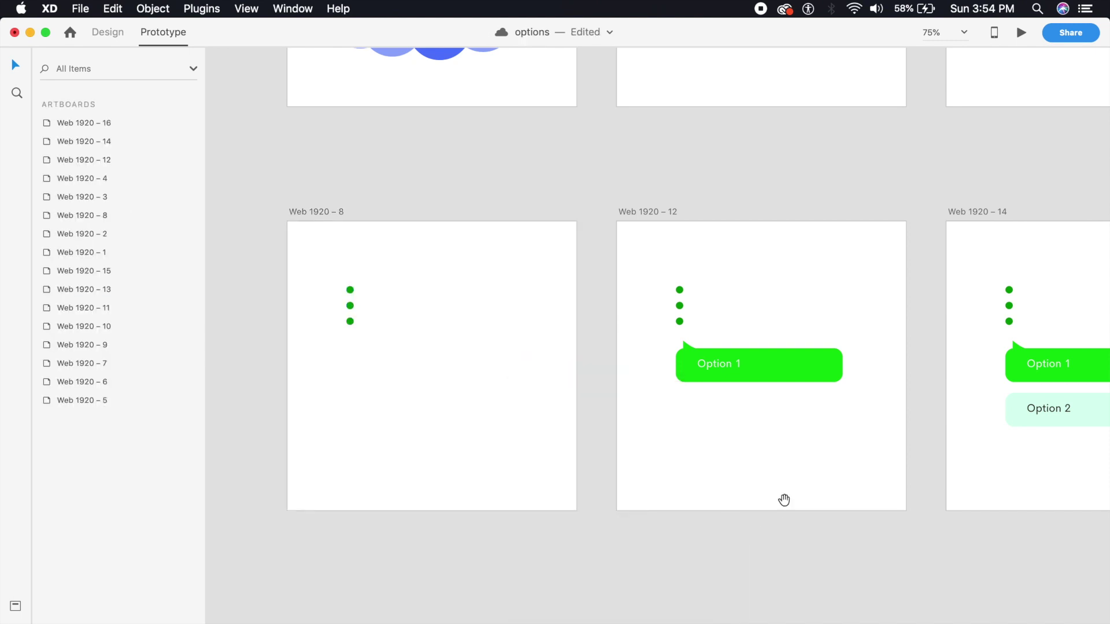
Step: Link artboard Web 1920 – 12 to Web 1920 – 14 with a Time trigger, 0 s delay, Auto-Animate, Snap easing and 0.2 s duration
scroll(693, 486, right, 5)
click(511, 285)
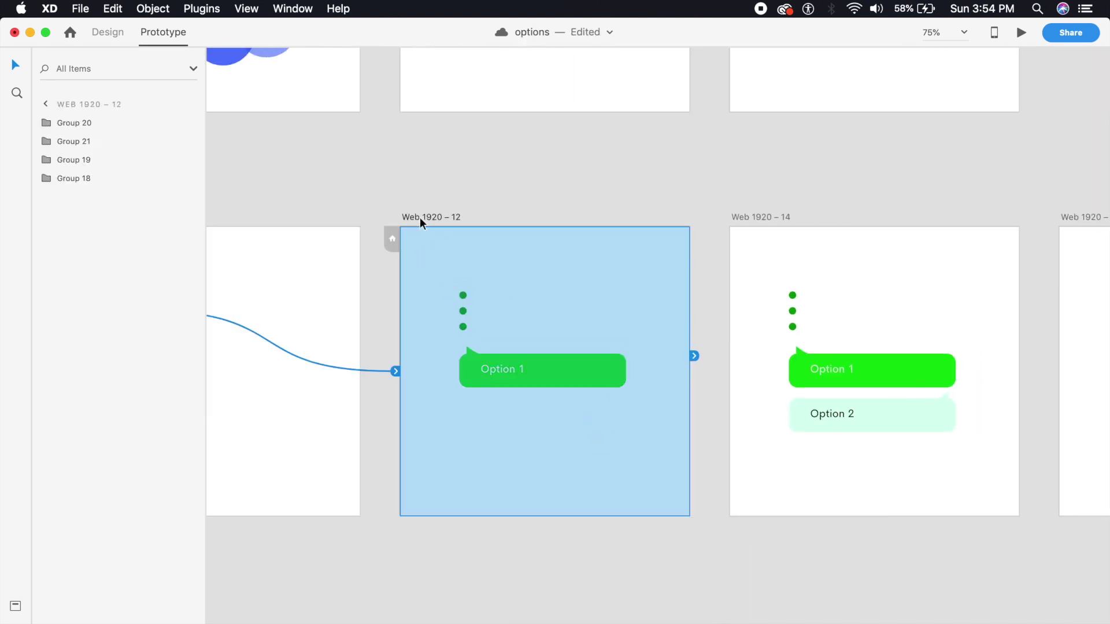
click(442, 218)
drag(693, 356, 792, 298)
click(734, 425)
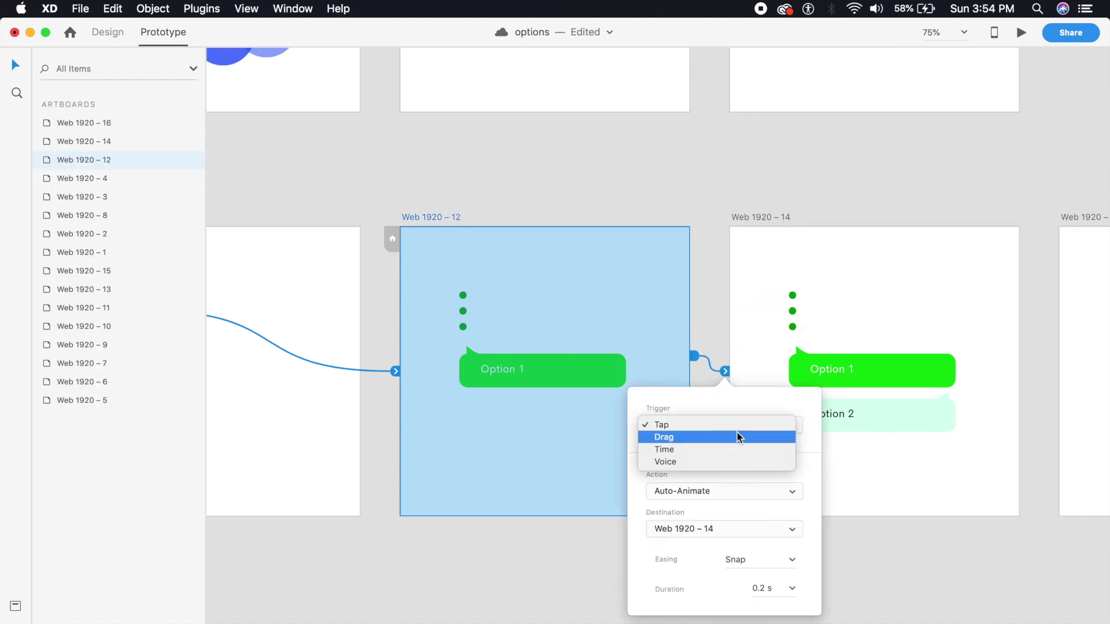
click(735, 449)
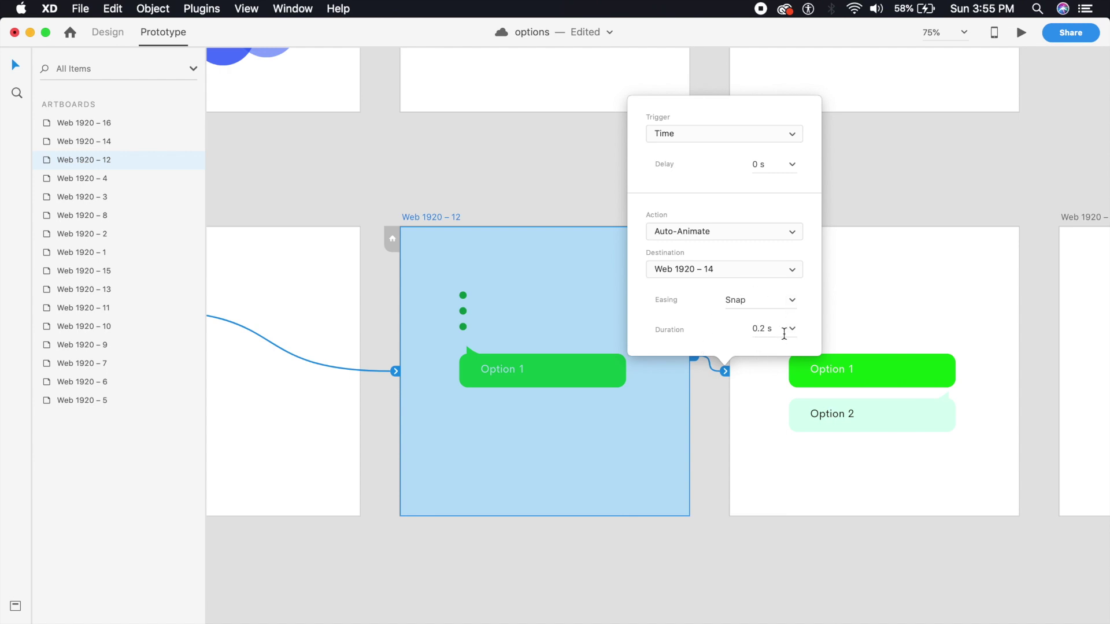
Step: Link artboard Web 1920 – 14 to Web 1920 – 16 with a Time trigger, 0 s delay, Auto-Animate, Snap easing and 0.2 s duration
click(769, 460)
scroll(768, 460, right, 8)
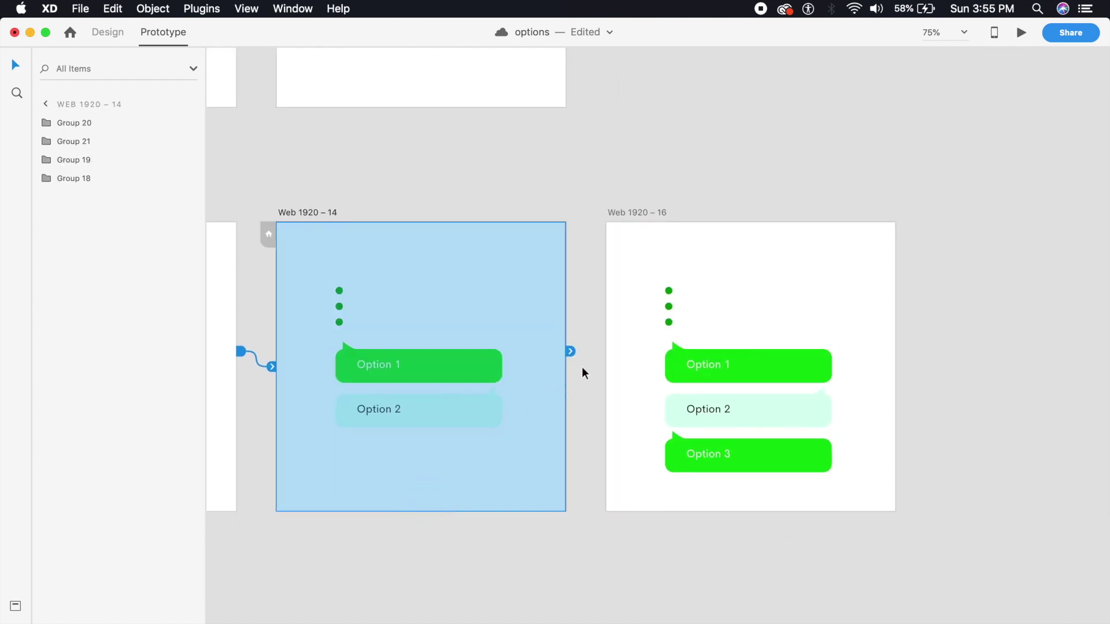
drag(571, 352, 636, 343)
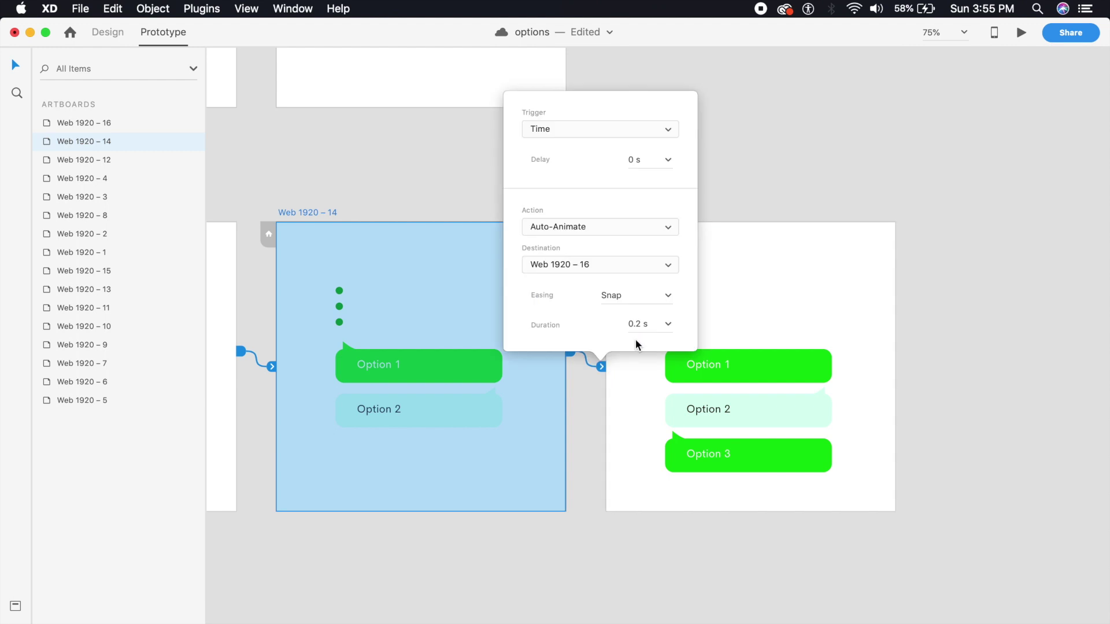
Step: Link artboard Web 1920 – 16 back to Web 1920 – 8 with a Tap trigger, Auto-Animate, Snap easing and 0.2 s duration
key(super+0)
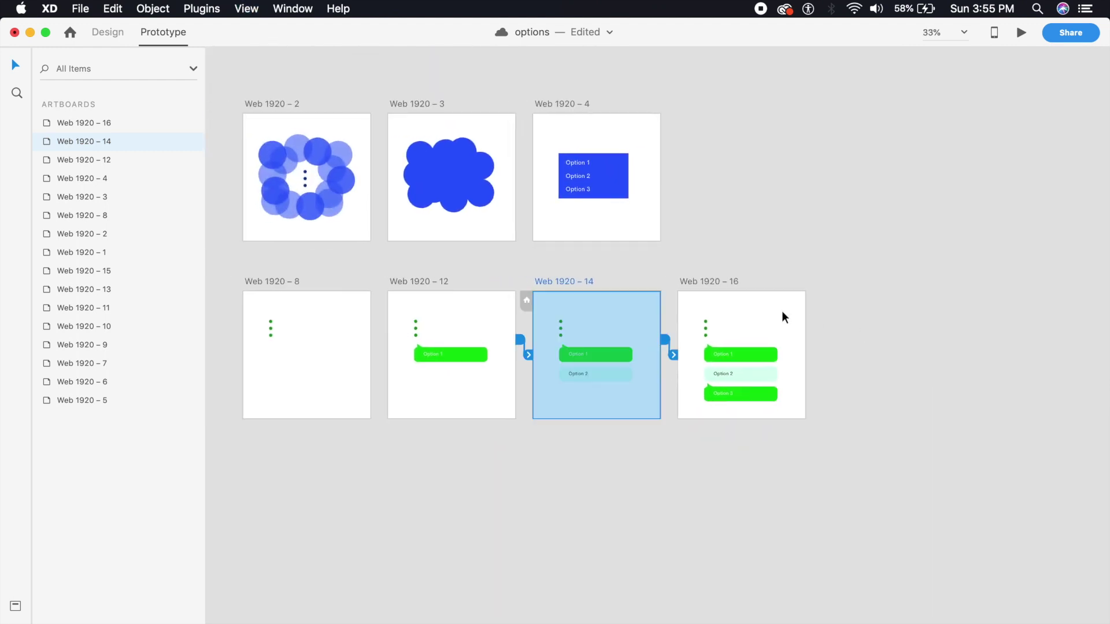
click(772, 311)
drag(810, 339, 285, 363)
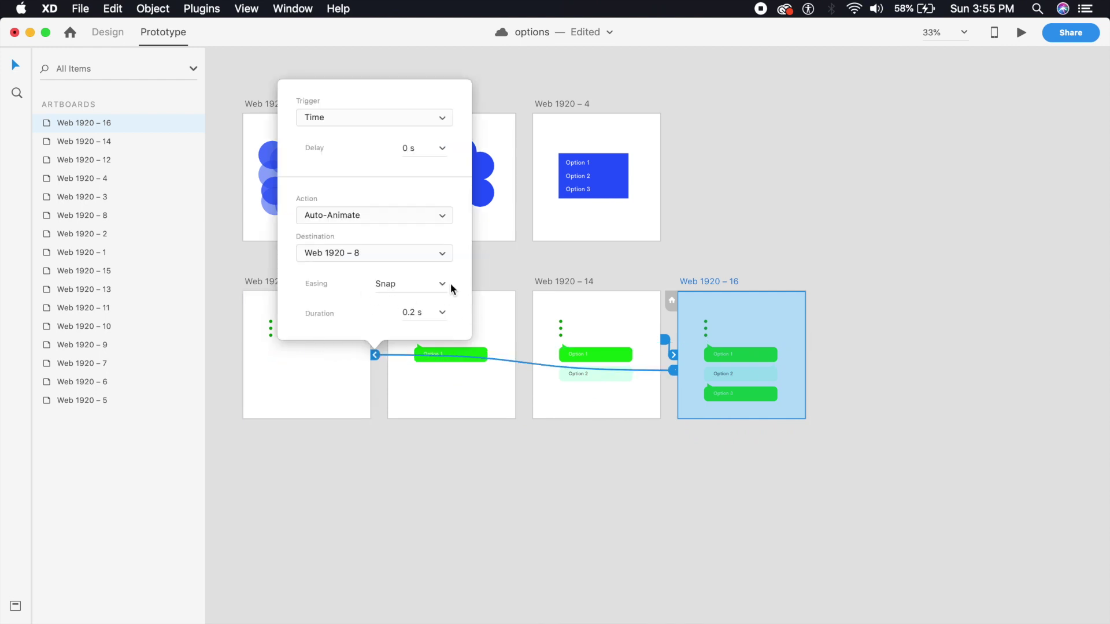
click(438, 123)
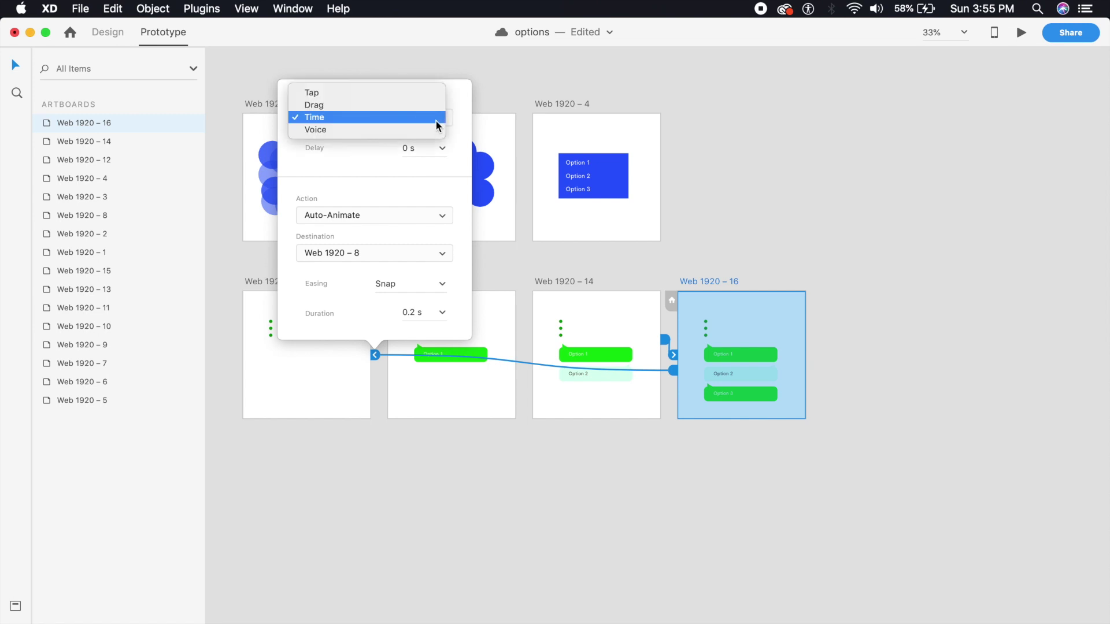
click(341, 99)
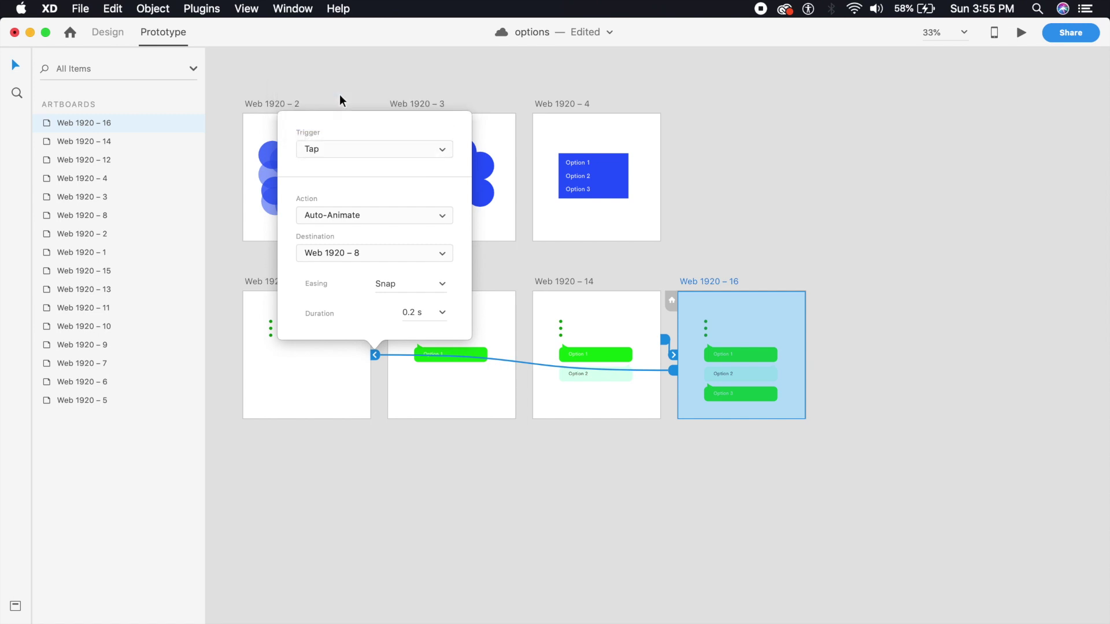
click(360, 435)
Step: Preview the prototype from Web 1920 – 8, opening and closing the green options menu through its dots, and close the preview
click(285, 280)
click(1020, 33)
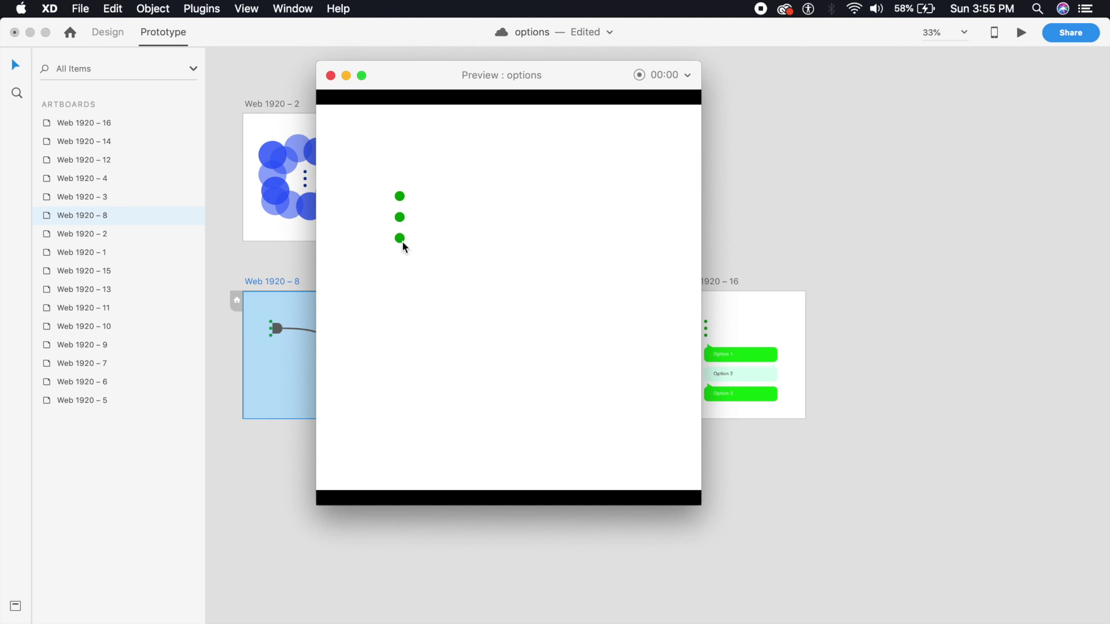
click(402, 242)
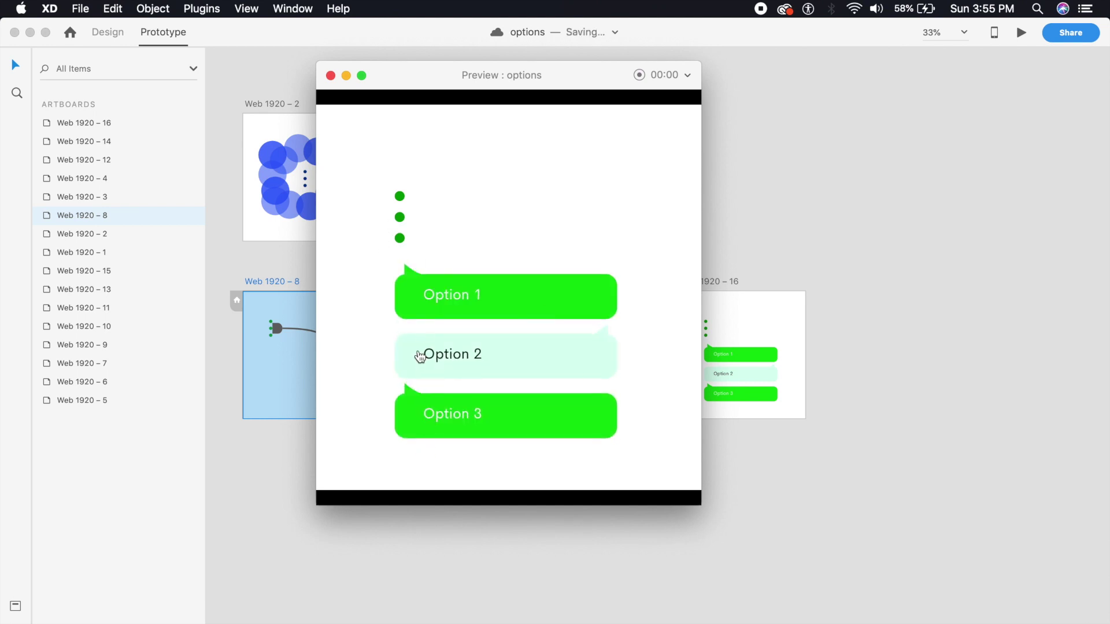
click(406, 243)
click(399, 237)
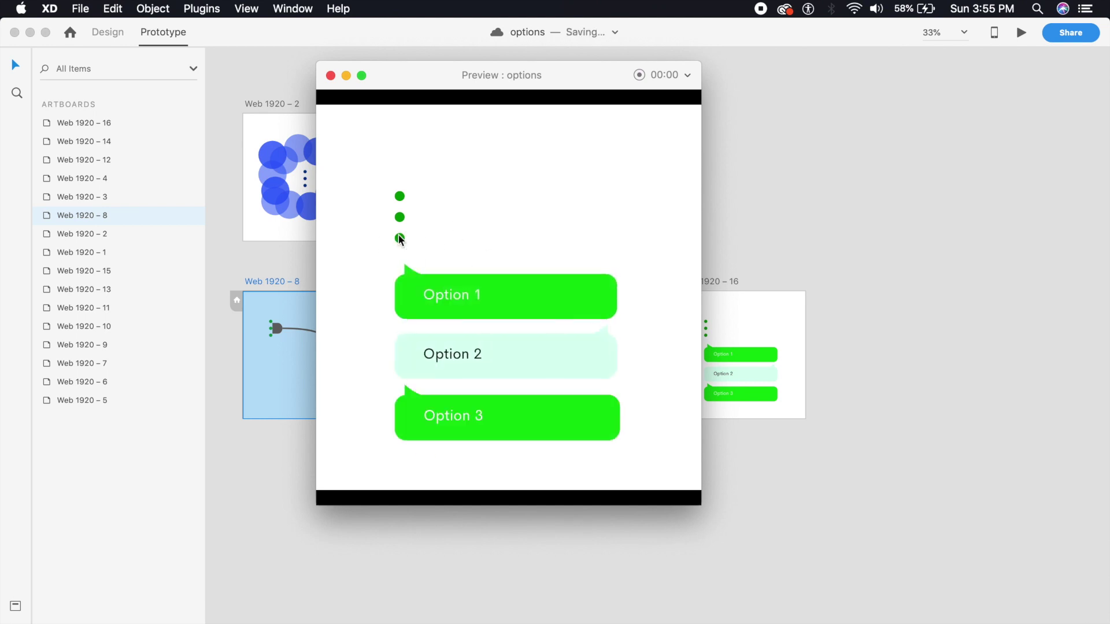
click(331, 76)
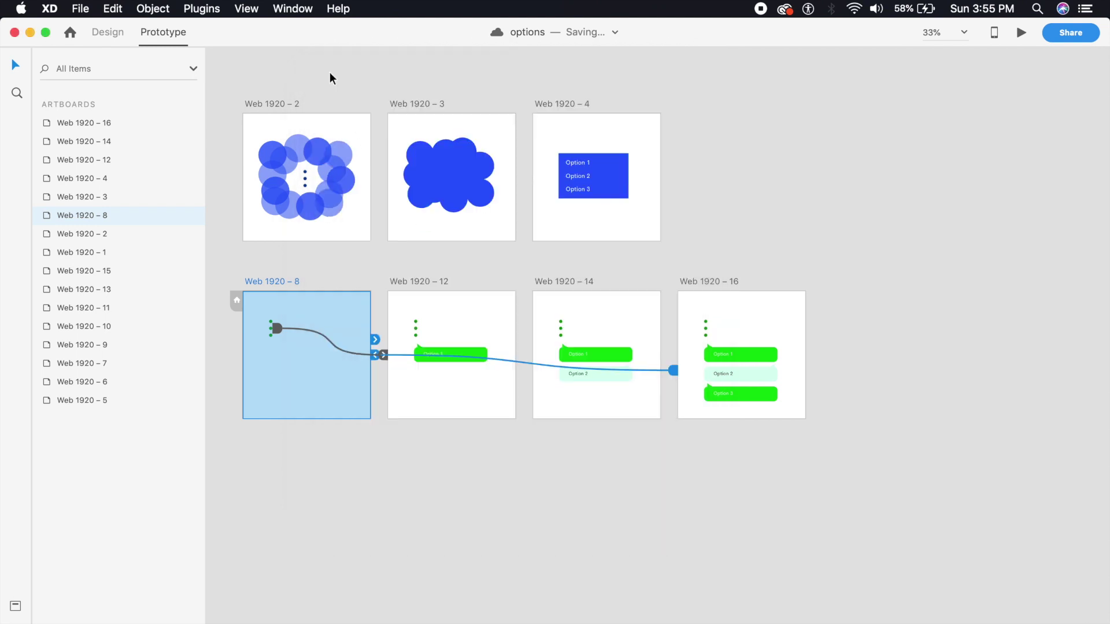
Step: Switch to Design mode and duplicate the Web 1920 – 8 artboard into the empty space directly below it
drag(380, 559, 512, 446)
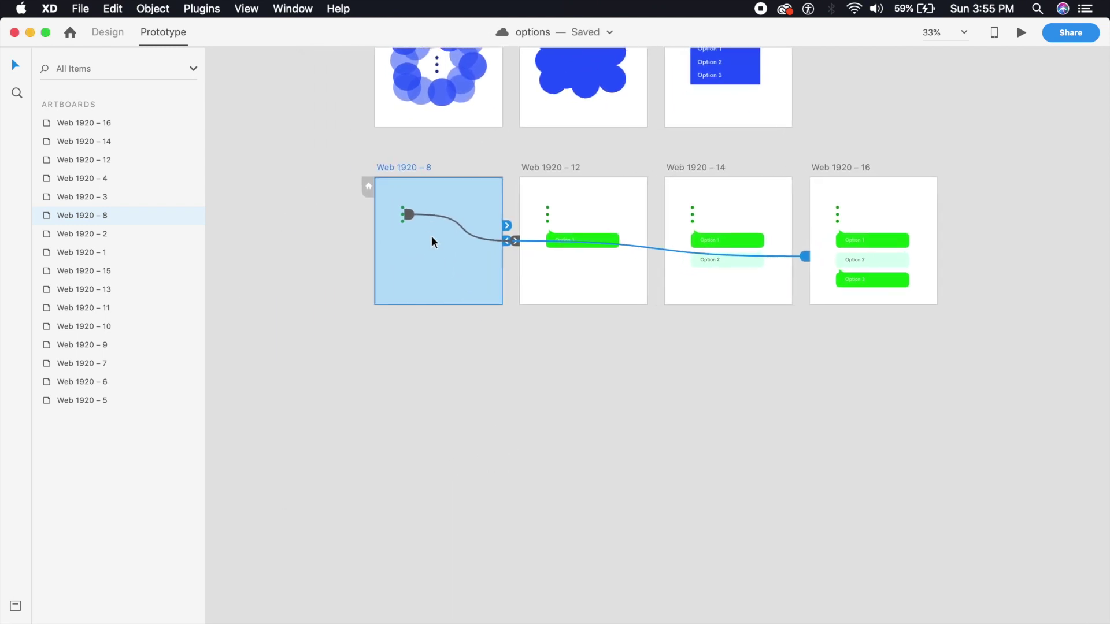
click(267, 103)
click(108, 35)
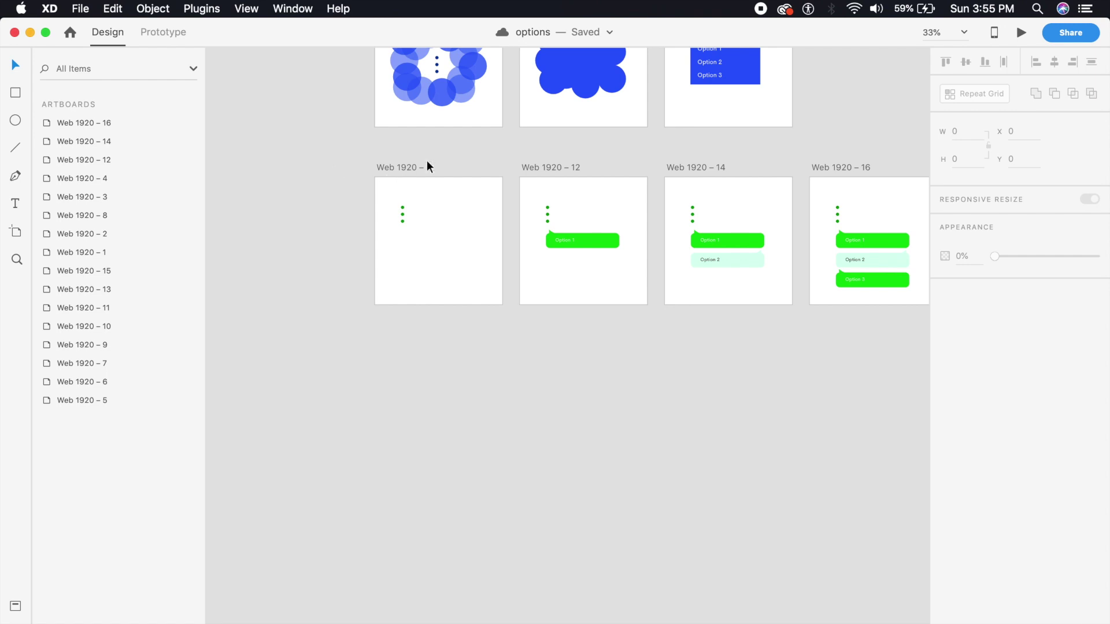
click(419, 405)
drag(412, 167, 409, 348)
Step: Delete the hidden option bubbles from the copied artboard and centre the three dots at X 244, Y 216
key(super+equal)
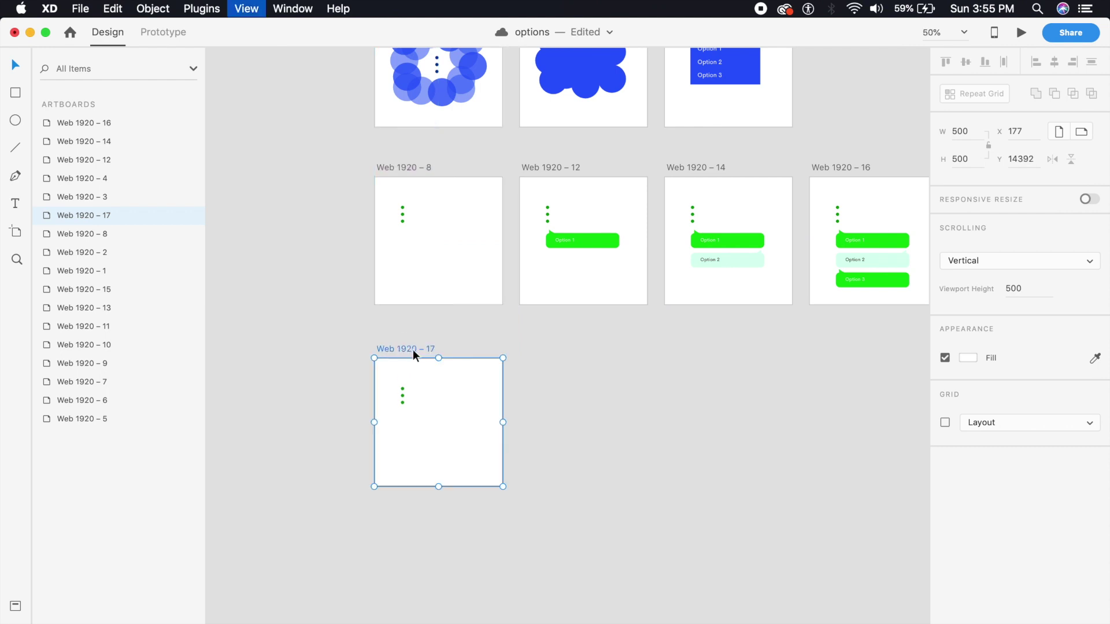
drag(537, 428, 484, 377)
key(Delete)
click(504, 427)
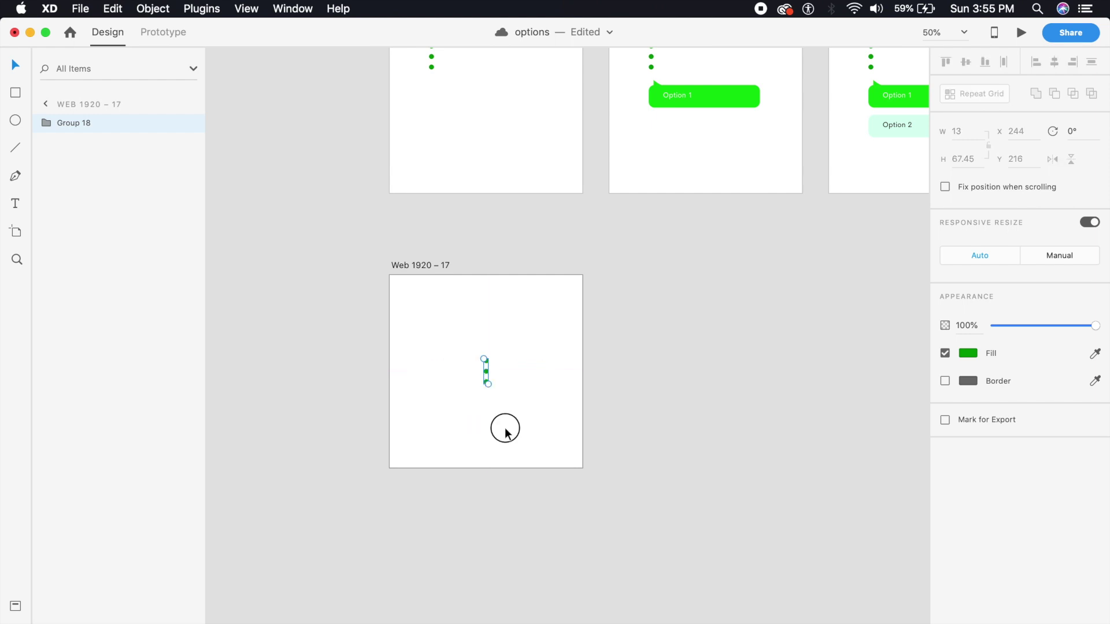
Step: Change the fill of the three dots on Web 1920 – 17 to dark red, #9D0202
key(super+equal)
key(super+equal)
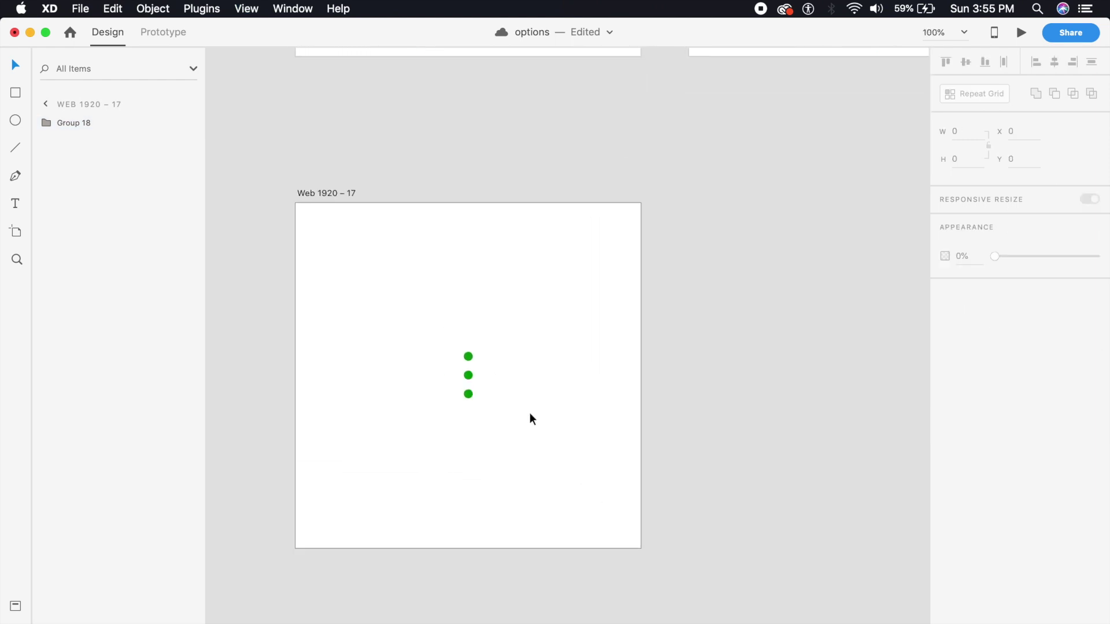
click(456, 398)
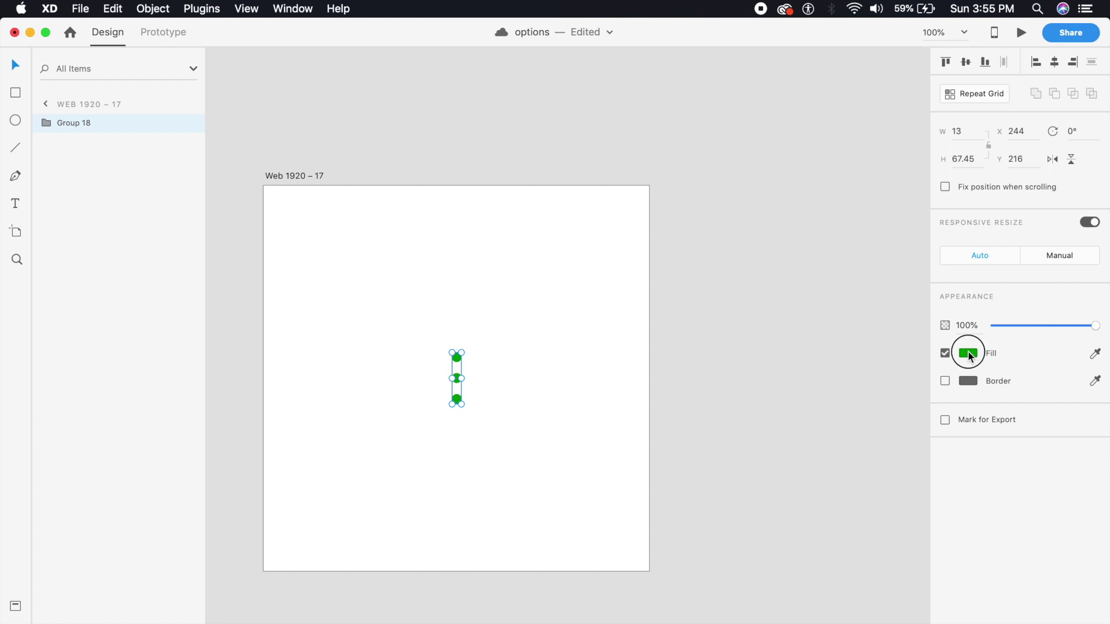
click(969, 356)
drag(916, 381, 917, 395)
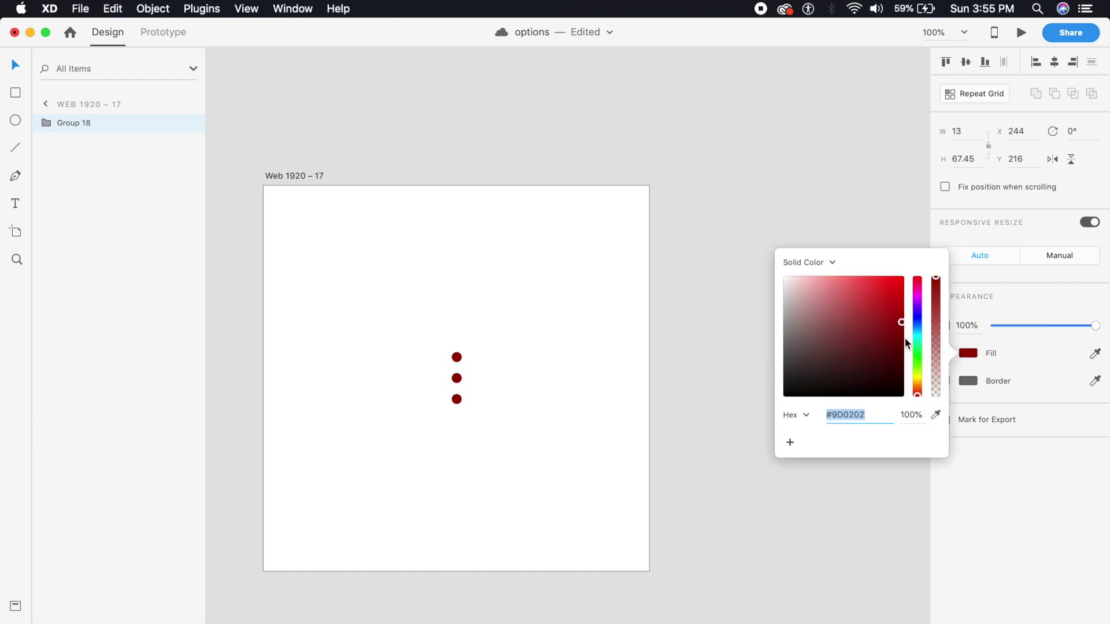
click(525, 457)
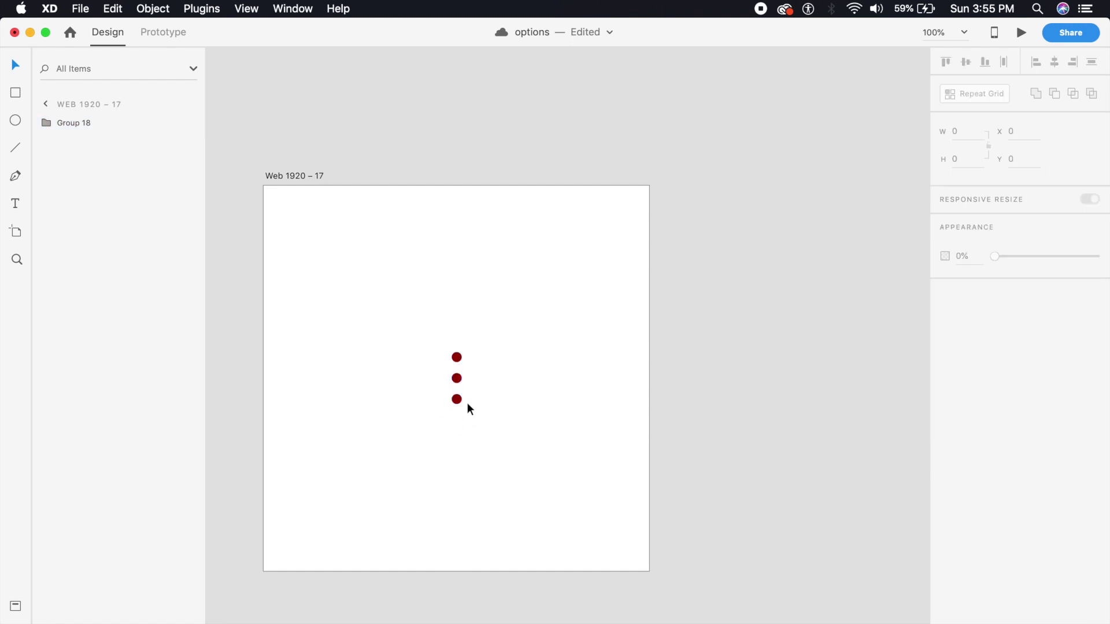
Step: Draw a 250 × 207 rectangle over the dots, centre it on the artboard and remove its border
click(533, 449)
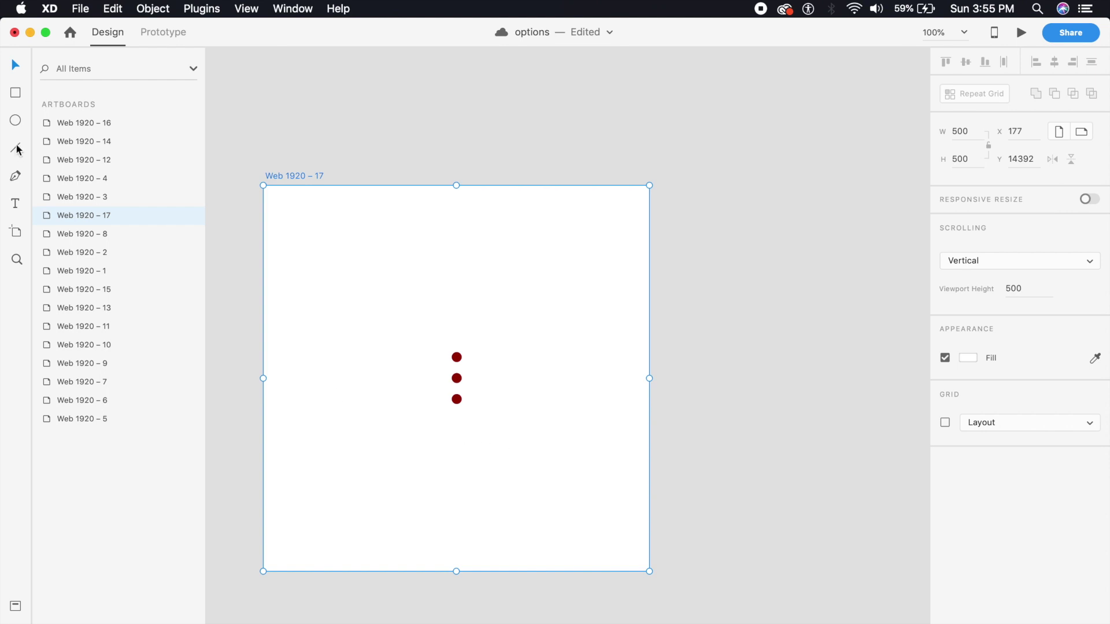
click(16, 92)
drag(353, 307, 545, 465)
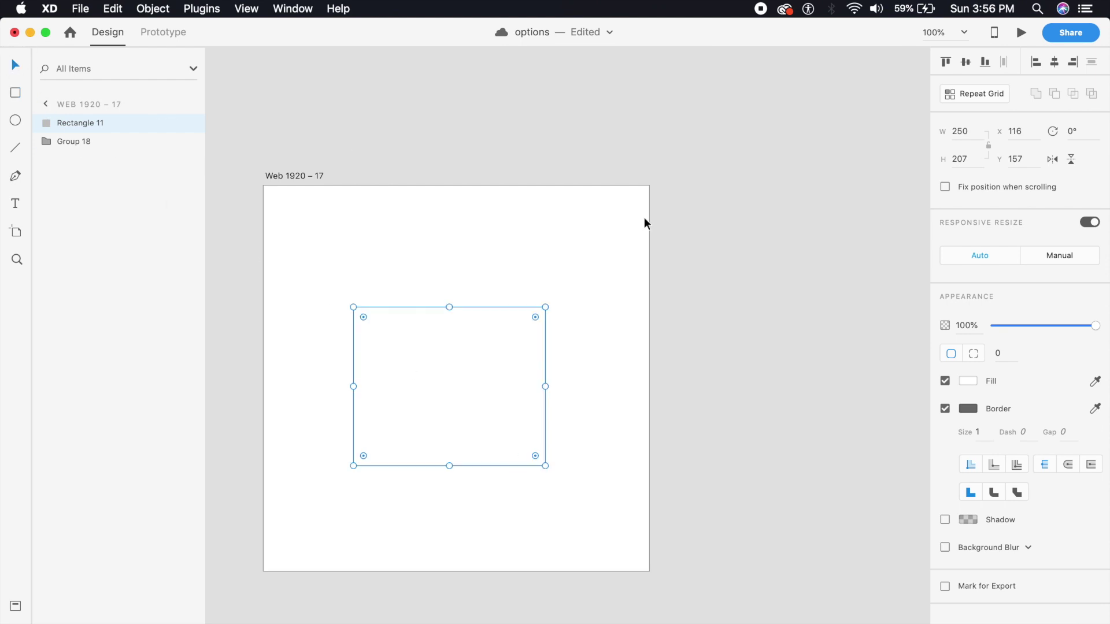
mouse_move(523, 389)
mouse_down()
mouse_move(523, 373)
mouse_move(524, 393)
mouse_up()
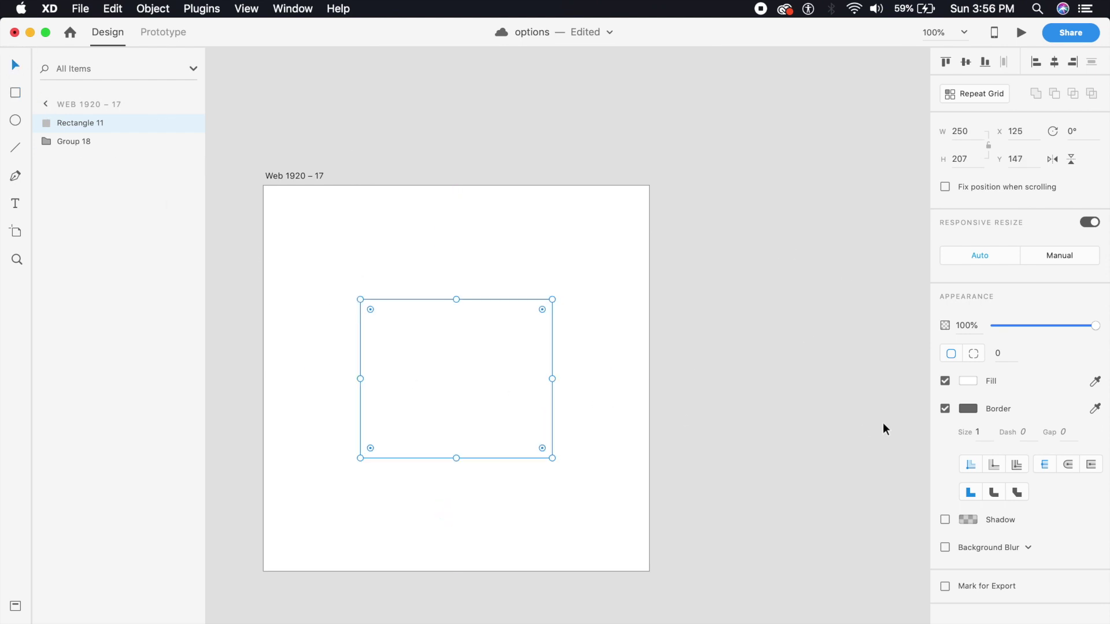
click(944, 409)
Step: Fill the rectangle with red sampled from the dots, brightened to about #CB0808, and place it over the dots at X 119, Y 147
drag(481, 396, 356, 399)
click(963, 381)
click(935, 443)
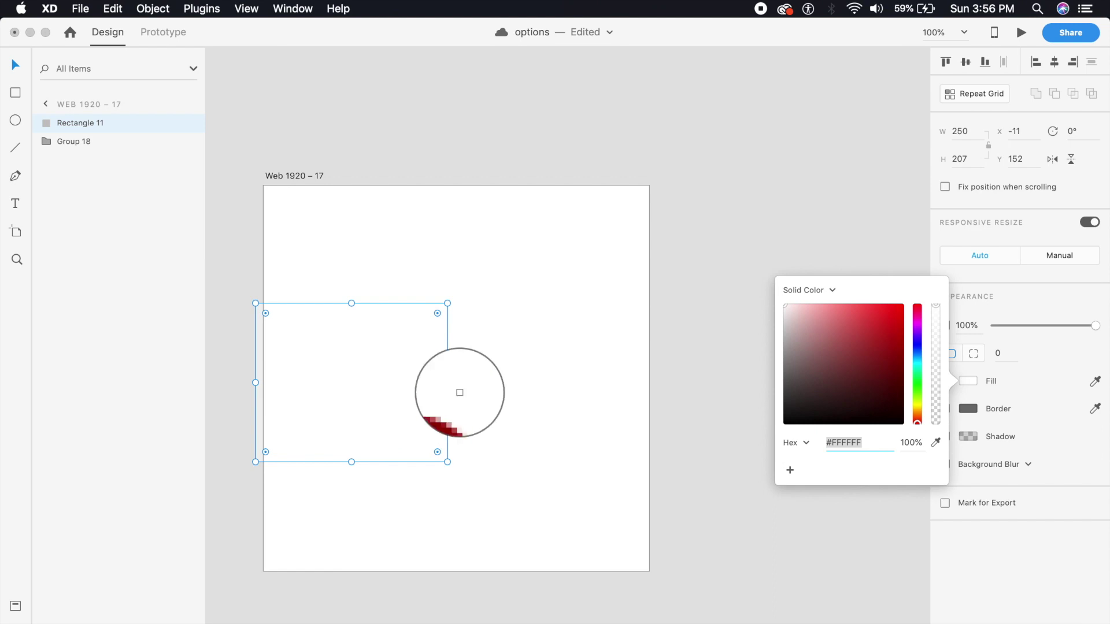
click(457, 398)
drag(823, 342, 899, 332)
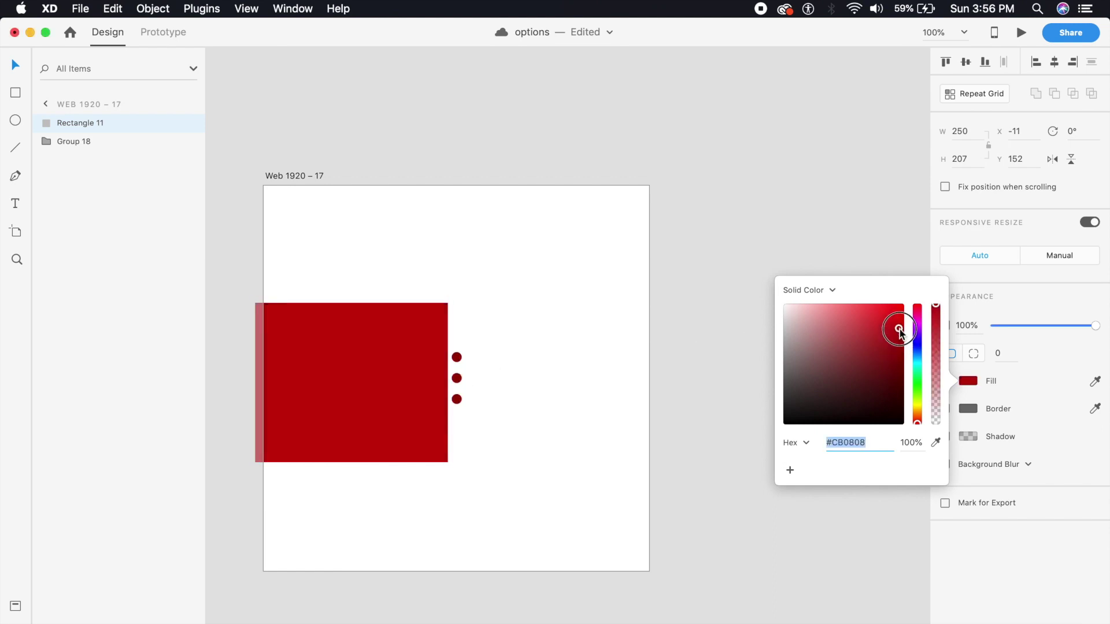
click(648, 431)
drag(353, 404, 453, 389)
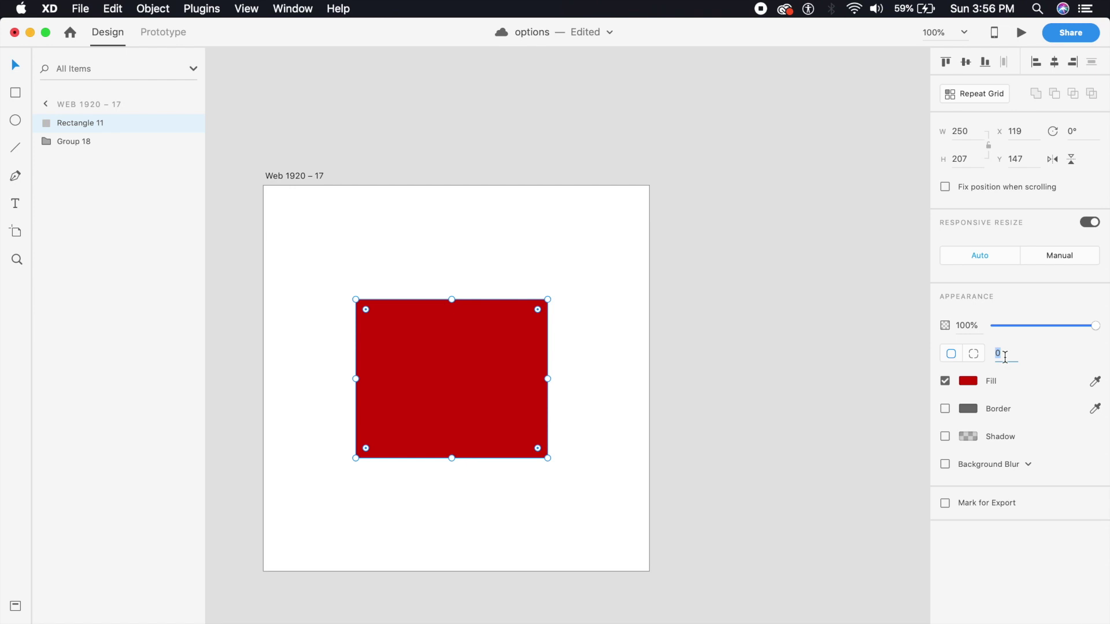
Step: Set the red rectangle's corner radius to 20
key(Return)
text(20)
key(Return)
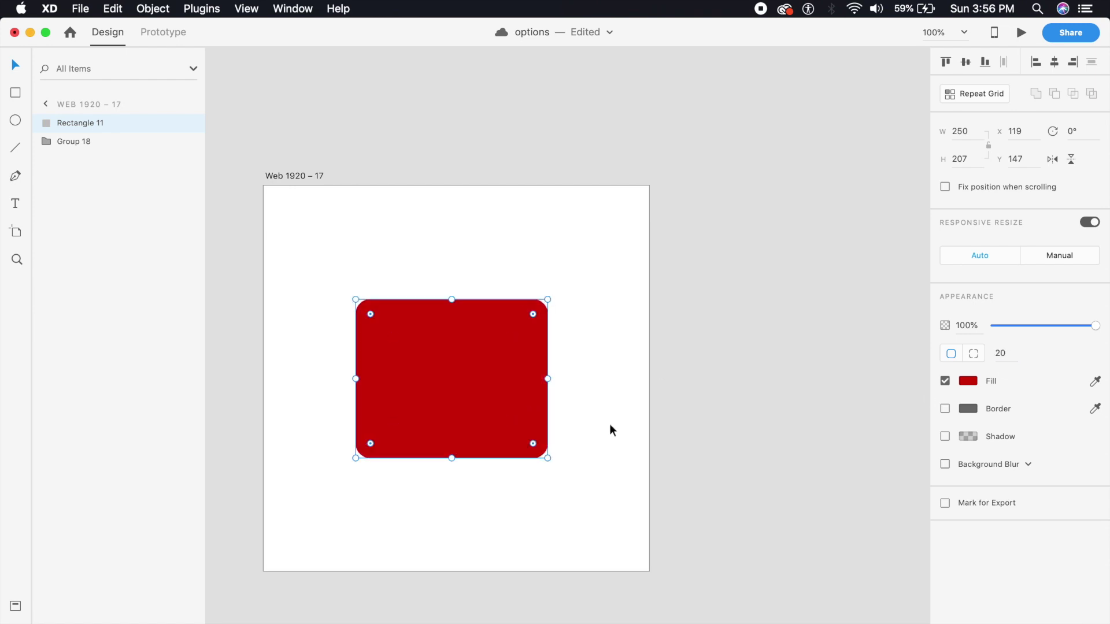
click(609, 426)
Step: Copy the Option 1, Option 2 and Option 3 labels from the blue menu on Web 1920 – 4
key(super+minus)
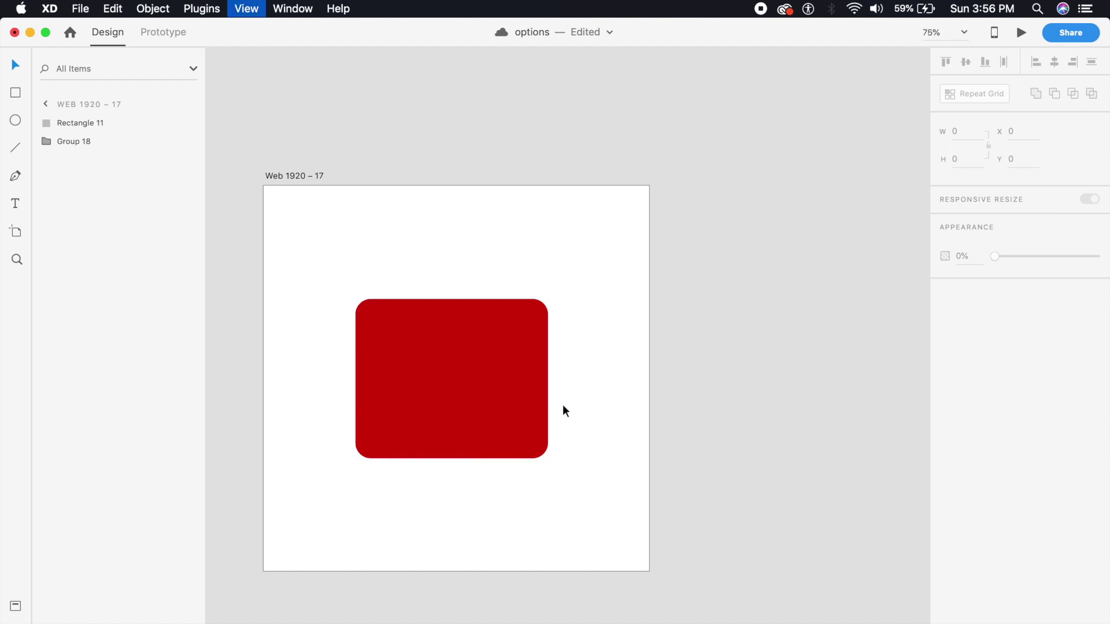
scroll(665, 208, up, 5)
scroll(664, 208, right, 2)
scroll(653, 227, up, 4)
scroll(693, 271, right, 3)
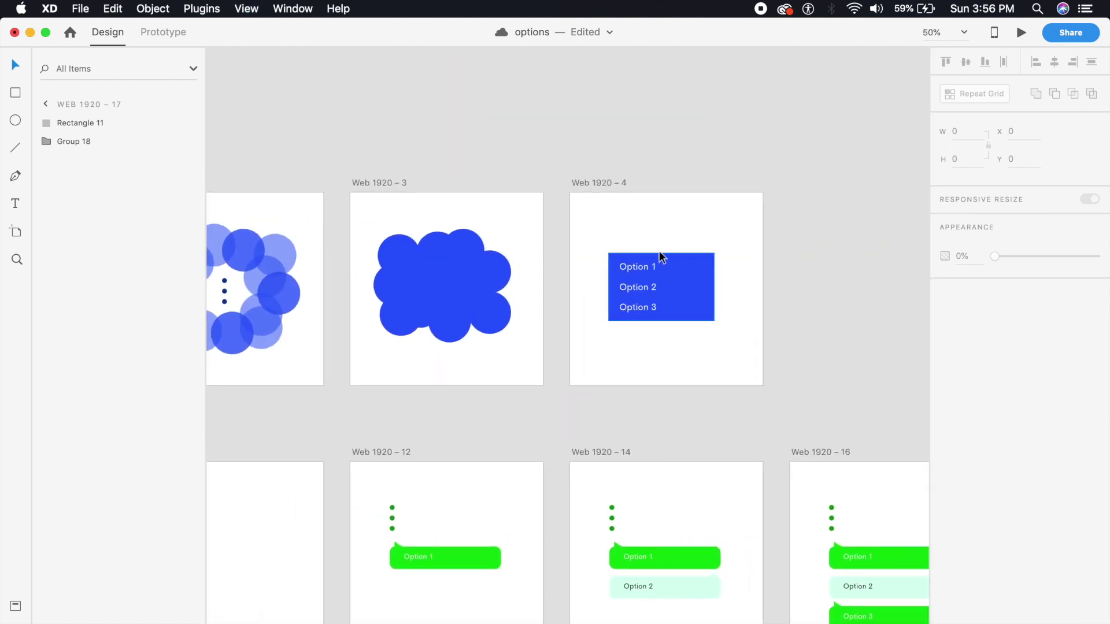
click(636, 266)
shift+click(643, 293)
key(super+c)
Step: Paste the three option labels onto Web 1920 – 17 and position them inside the red rectangle at X 148, Y 182
scroll(603, 328, down, 10)
scroll(665, 176, left, 2)
scroll(563, 282, up, 3)
drag(555, 352, 560, 349)
key(super+v)
drag(403, 364, 408, 362)
click(554, 379)
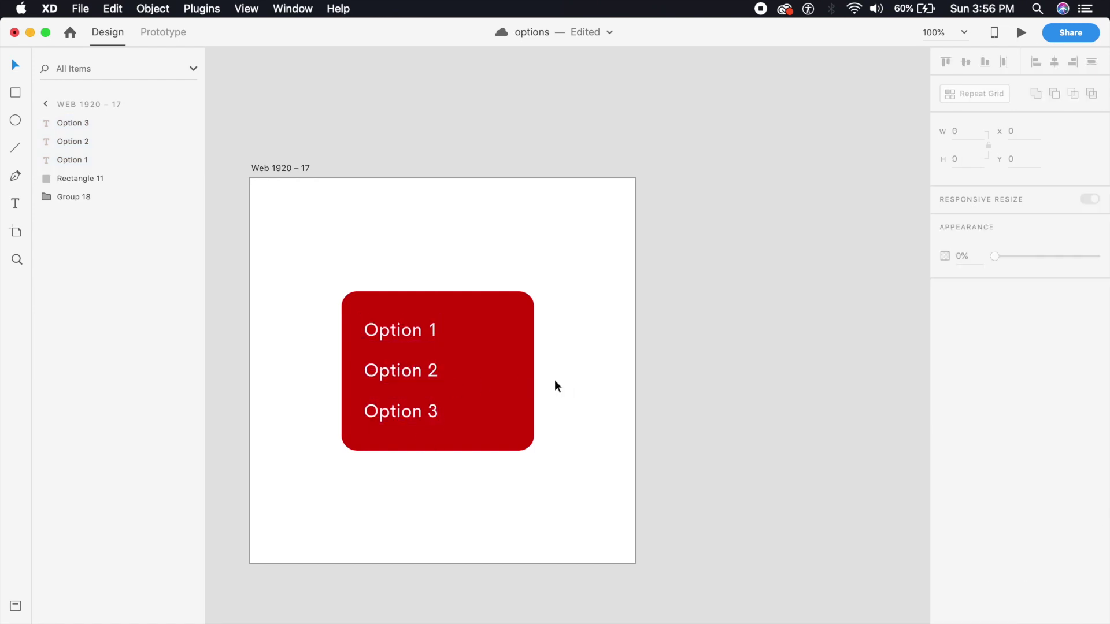
Step: Group the three option labels together with the red rectangle
scroll(578, 427, left, 3)
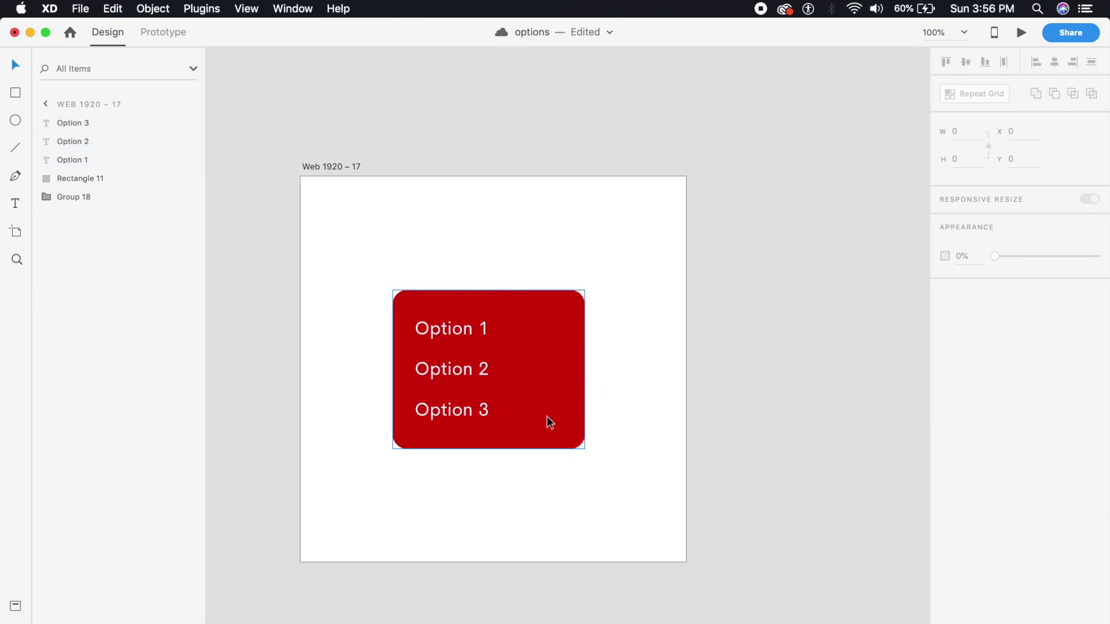
click(465, 411)
shift+click(453, 370)
shift+click(463, 330)
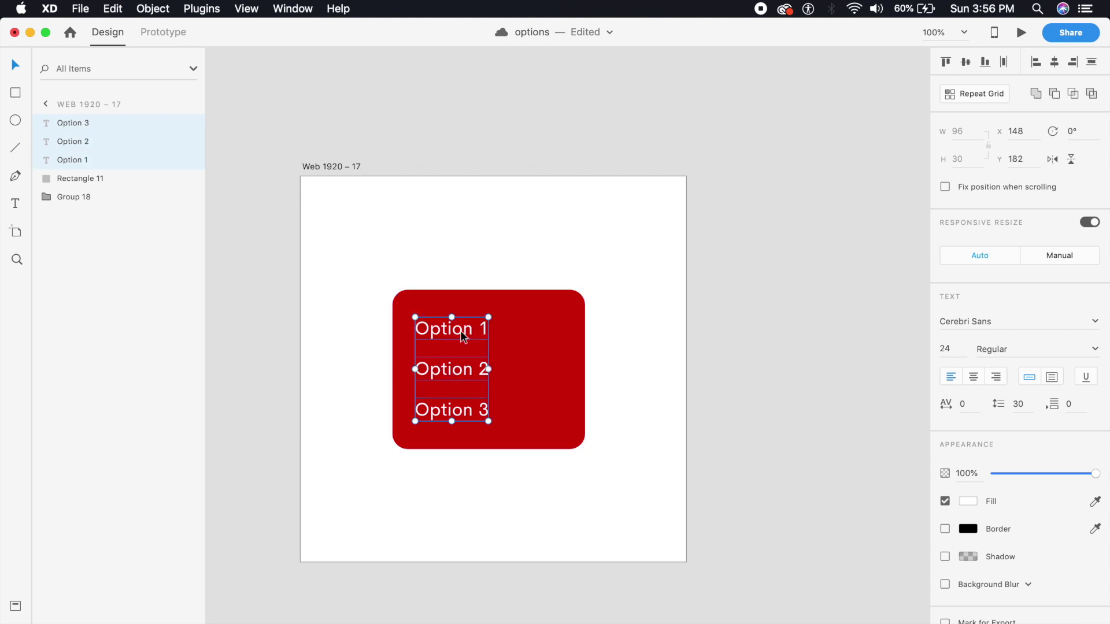
shift+click(529, 337)
key(cmd+g)
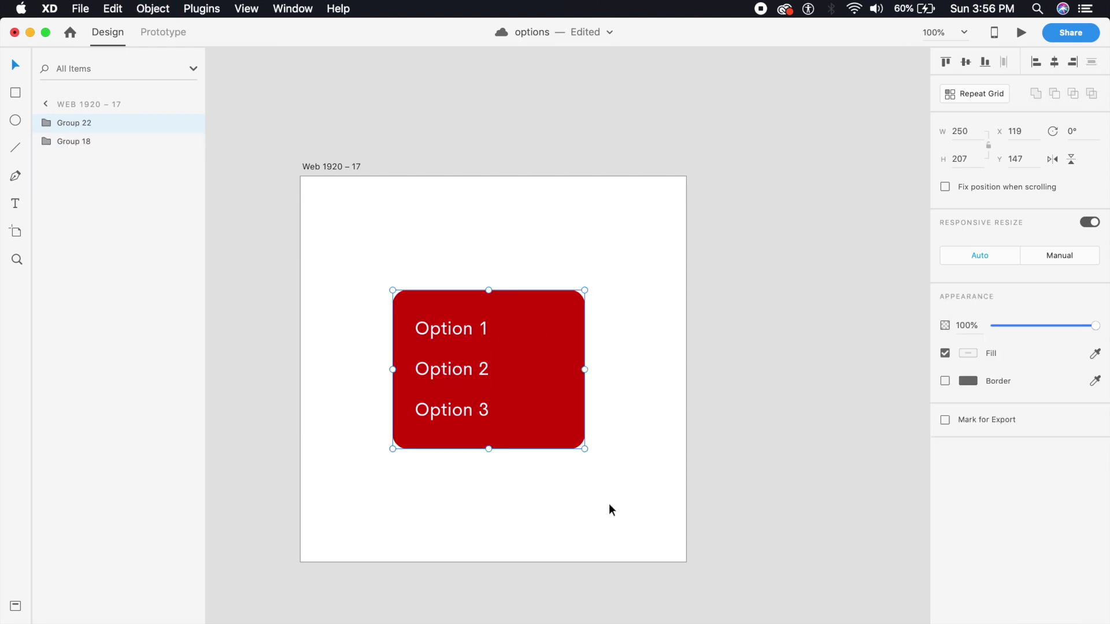
Step: Draw a circle and enlarge it to about 327 × 327 so it covers the whole red panel on Web 1920 – 17
click(10, 120)
drag(406, 267, 482, 343)
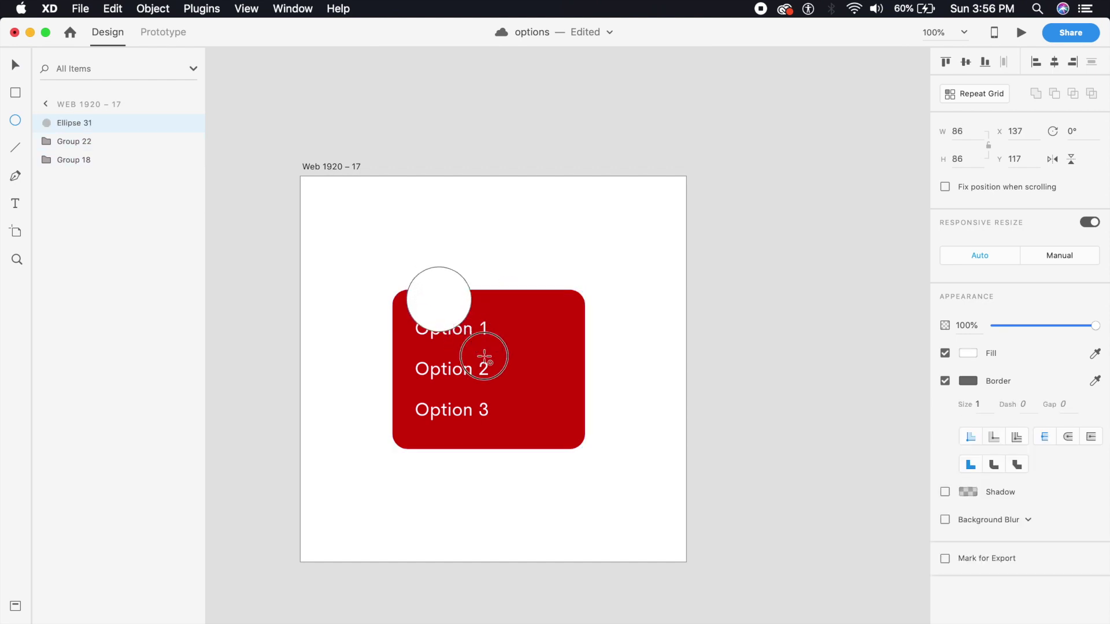
click(15, 66)
drag(439, 305, 481, 314)
drag(452, 351, 353, 448)
drag(526, 275, 527, 367)
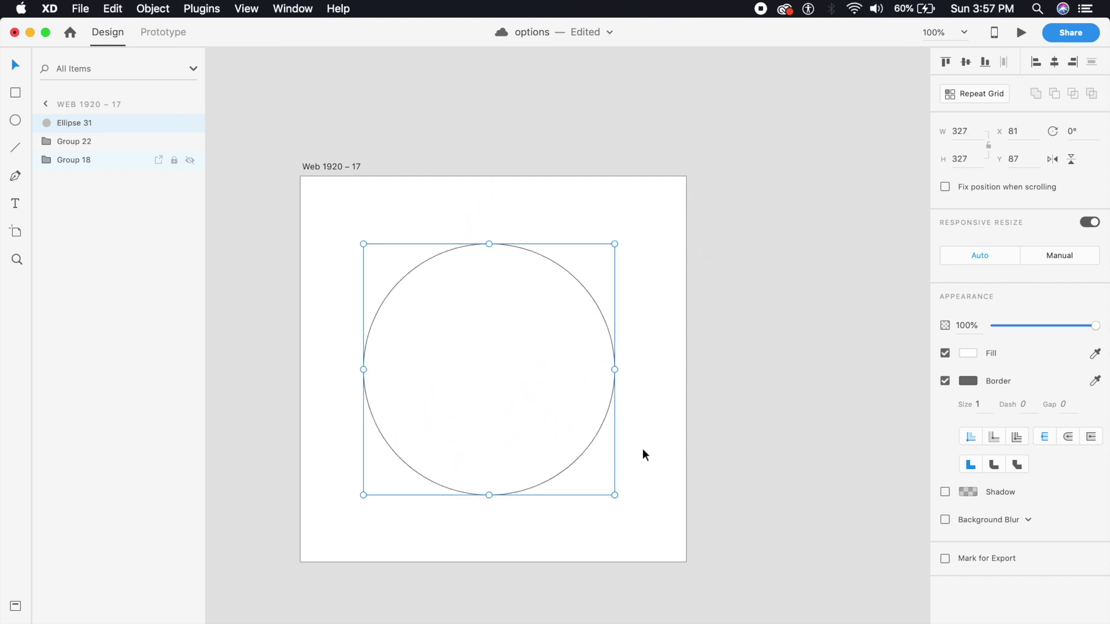
Step: Select the circle together with the red panel group and mask the panel with the circle
drag(674, 441, 572, 396)
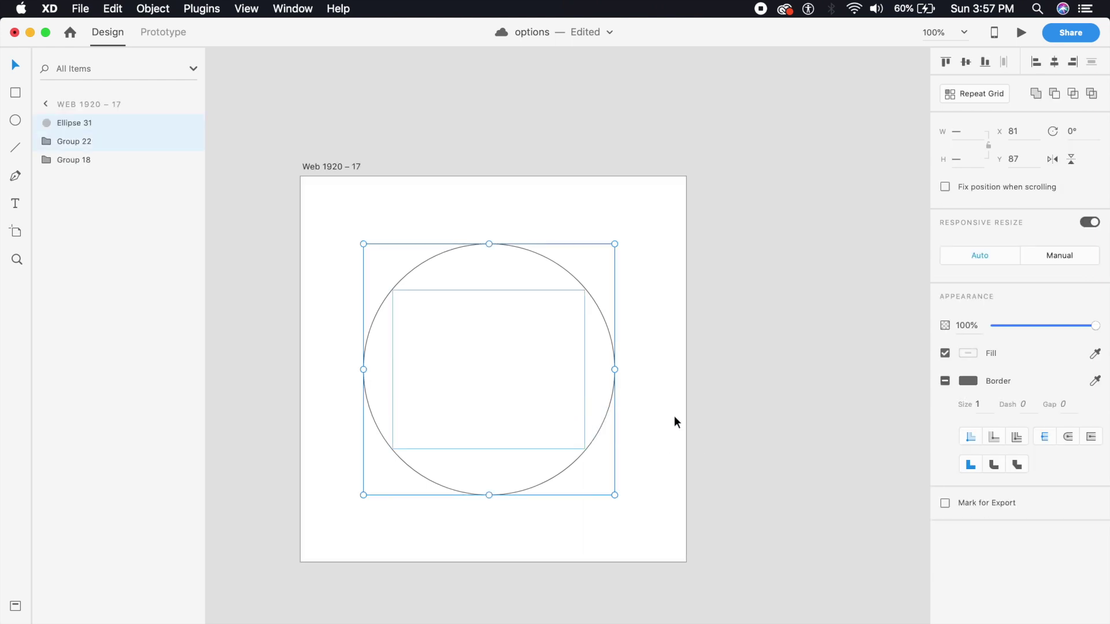
key(super+shift+m)
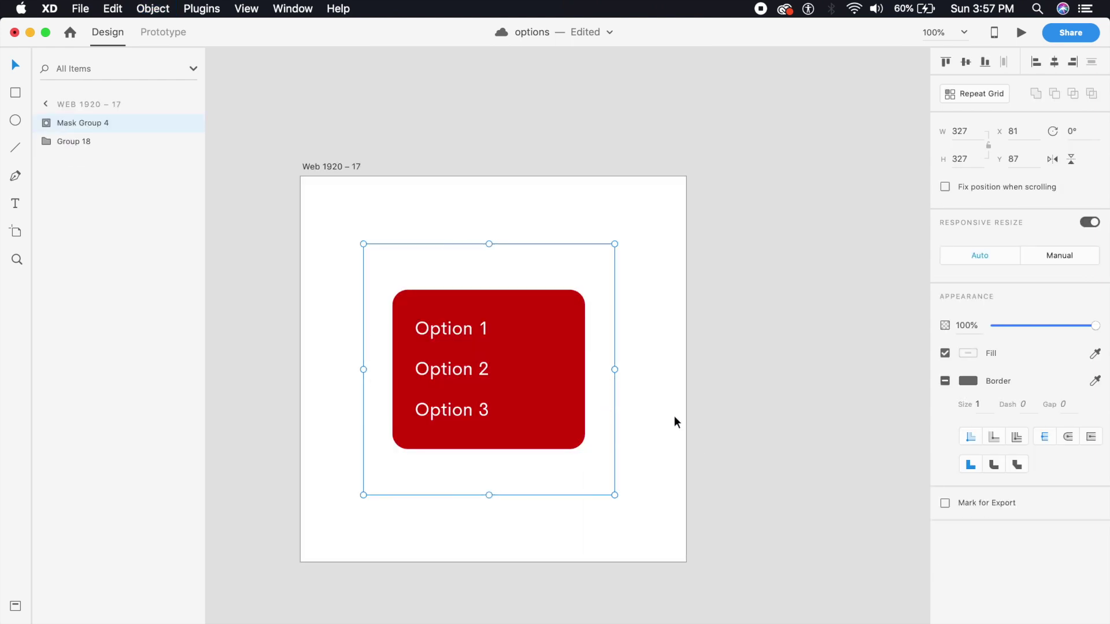
key(Escape)
key(Escape)
click(497, 401)
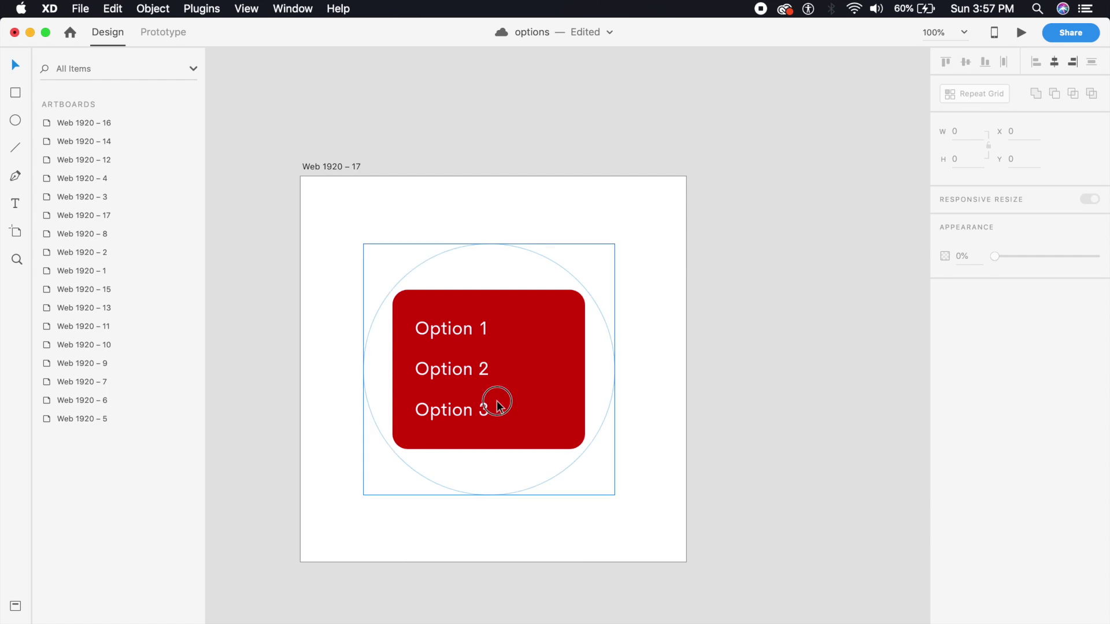
drag(614, 496, 507, 413)
key(super+z)
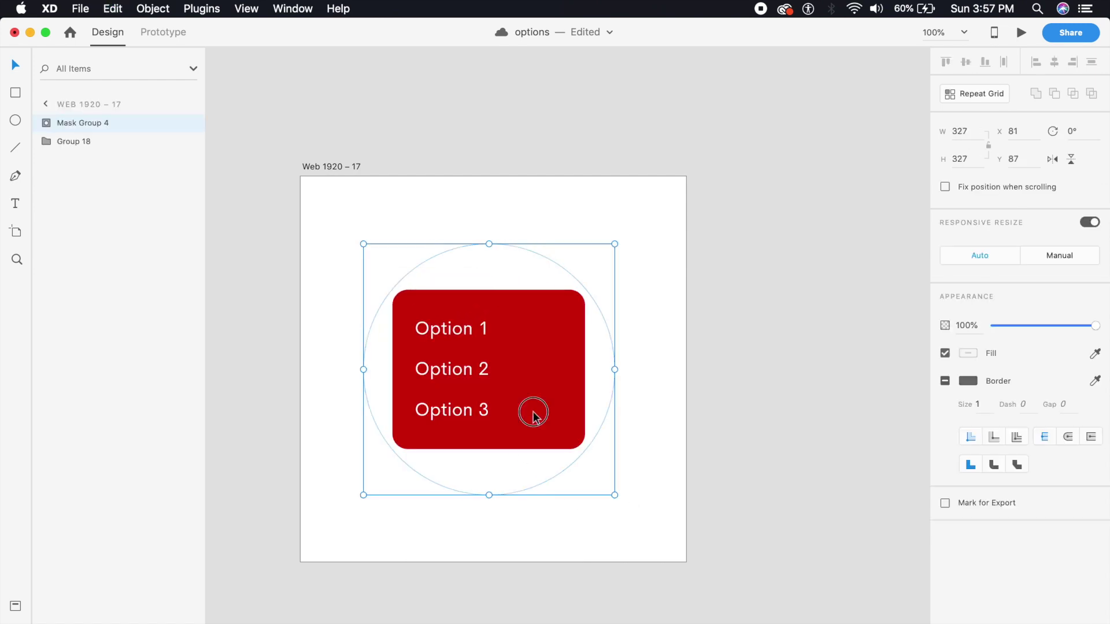
Step: Inside the mask group, shrink the circular mask to about 102 × 102 and place it just above the three dots
double_click(602, 466)
click(587, 442)
double_click(564, 438)
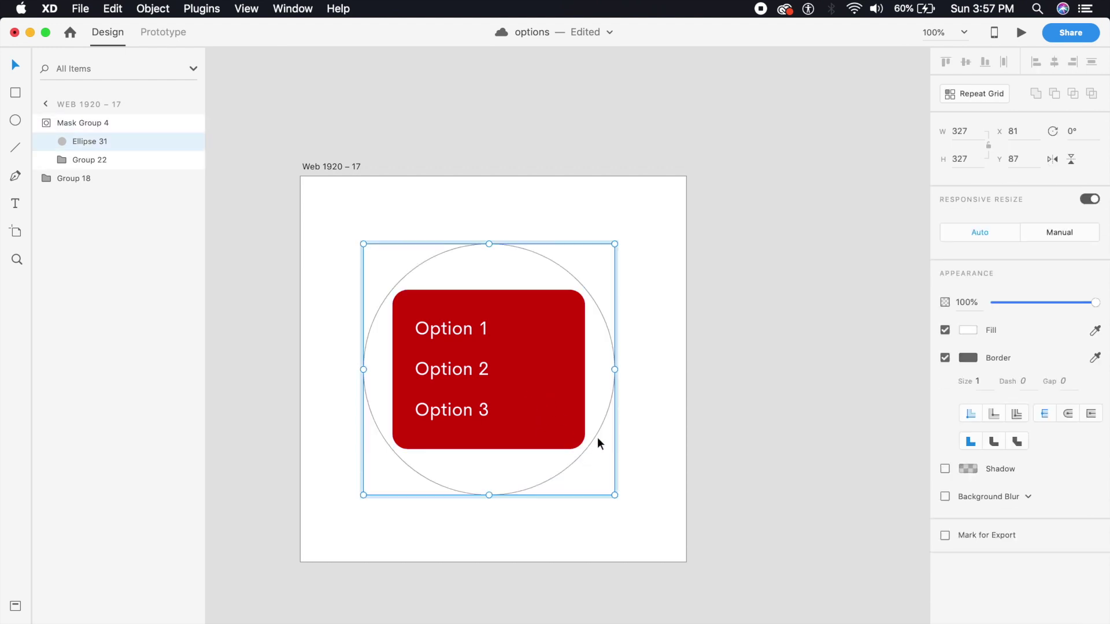
drag(615, 496, 529, 306)
click(638, 366)
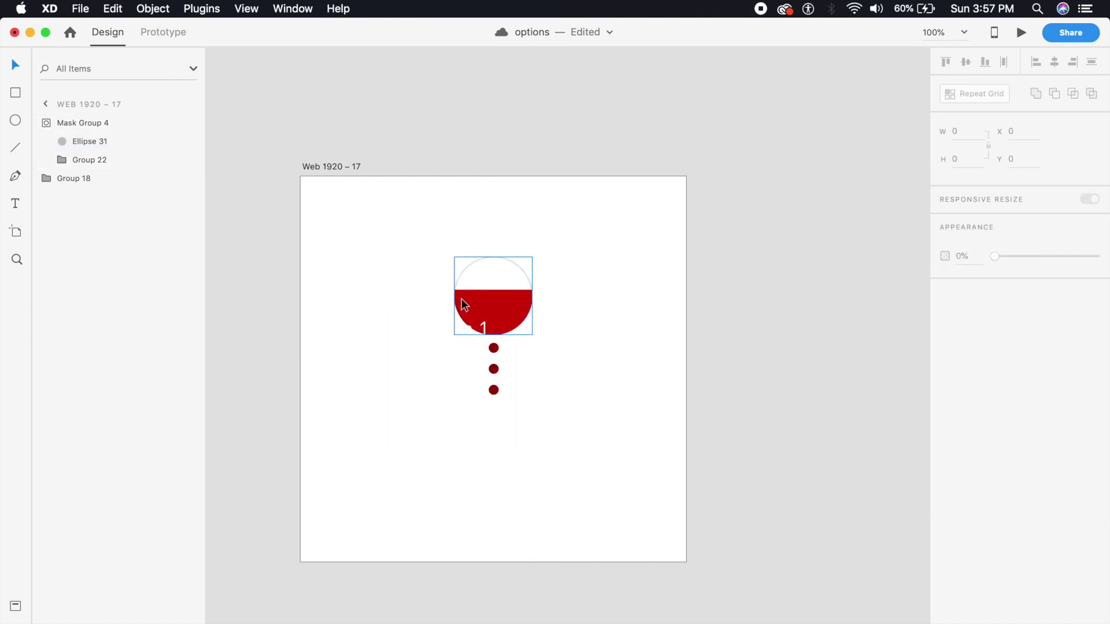
Step: Set the mask group's opacity to 0% and duplicate the Web 1920 – 17 artboard
click(510, 319)
drag(1048, 326, 584, 346)
click(582, 416)
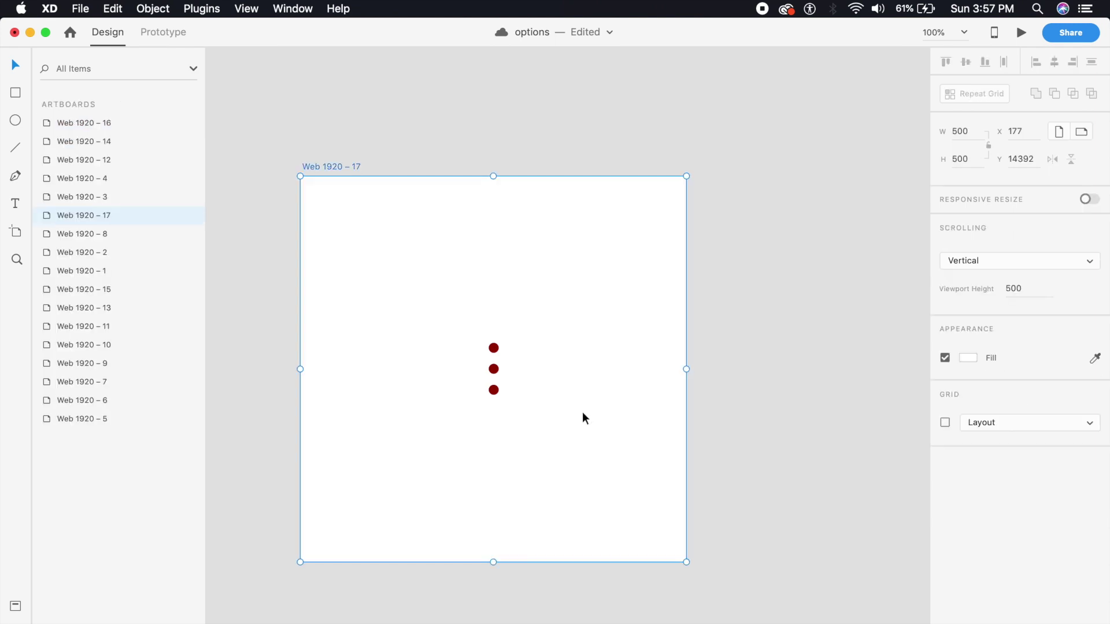
key(super+d)
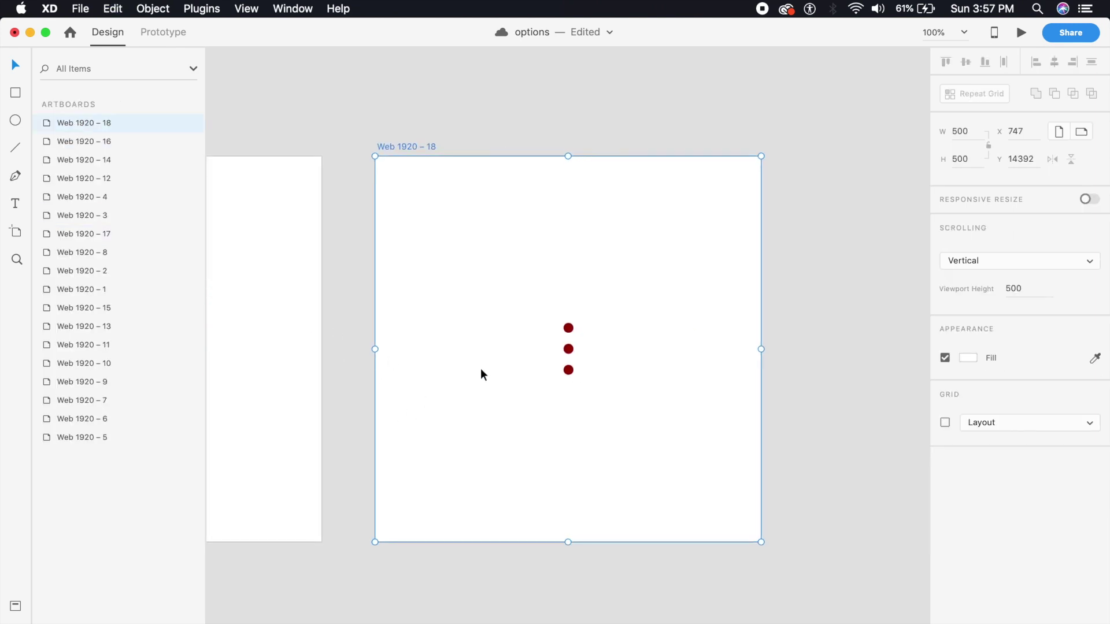
Step: On Web 1920 – 18, set the opacity of Mask Group 4 to 100%
click(568, 370)
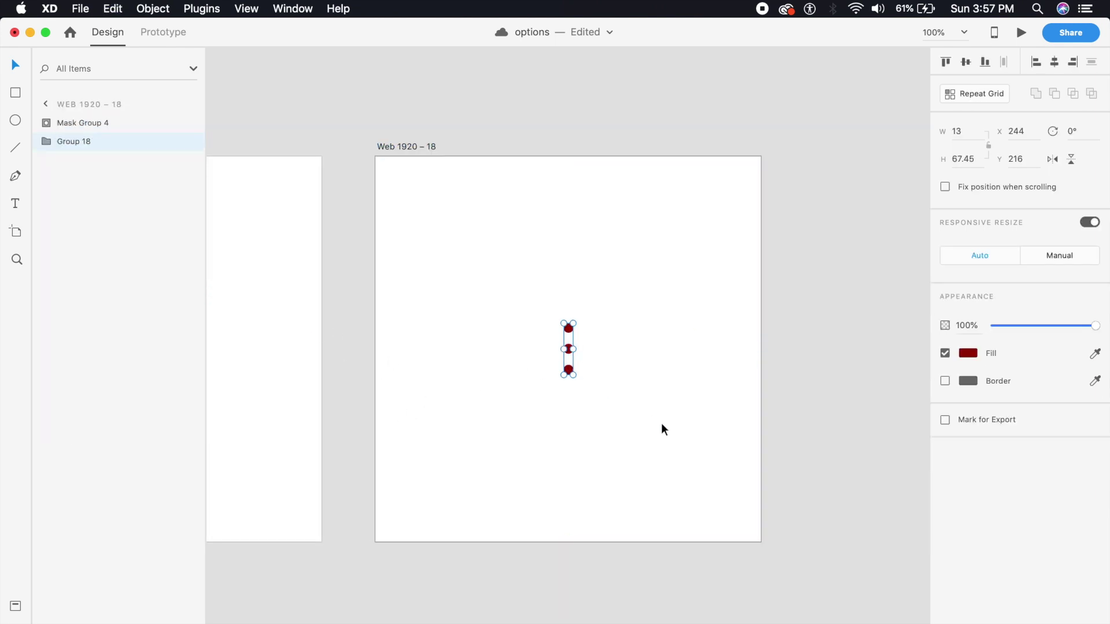
drag(661, 424, 645, 427)
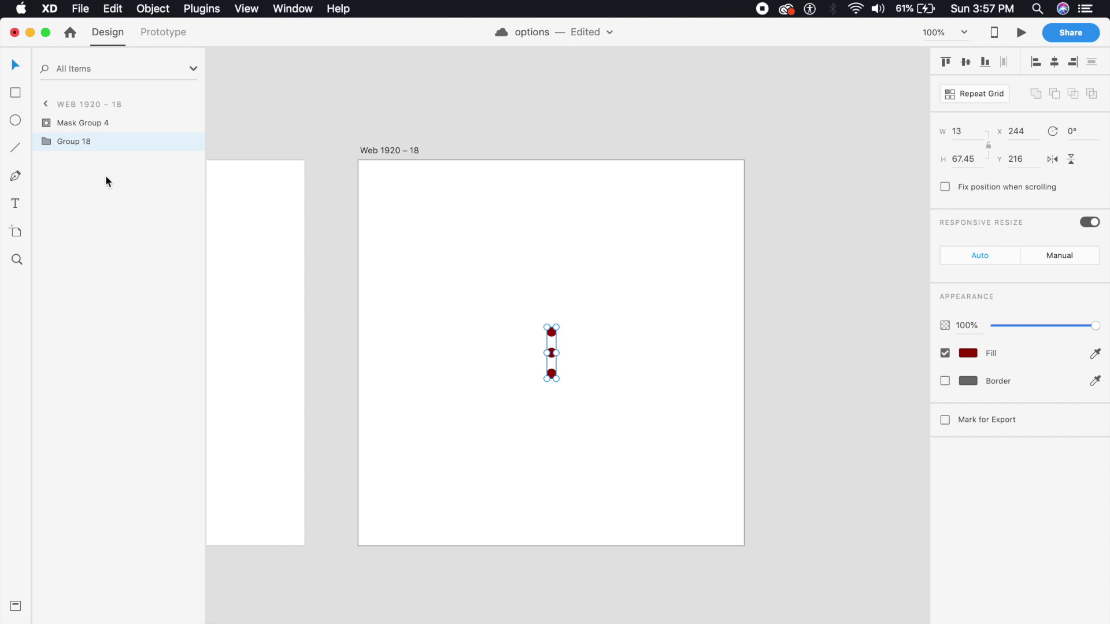
click(116, 123)
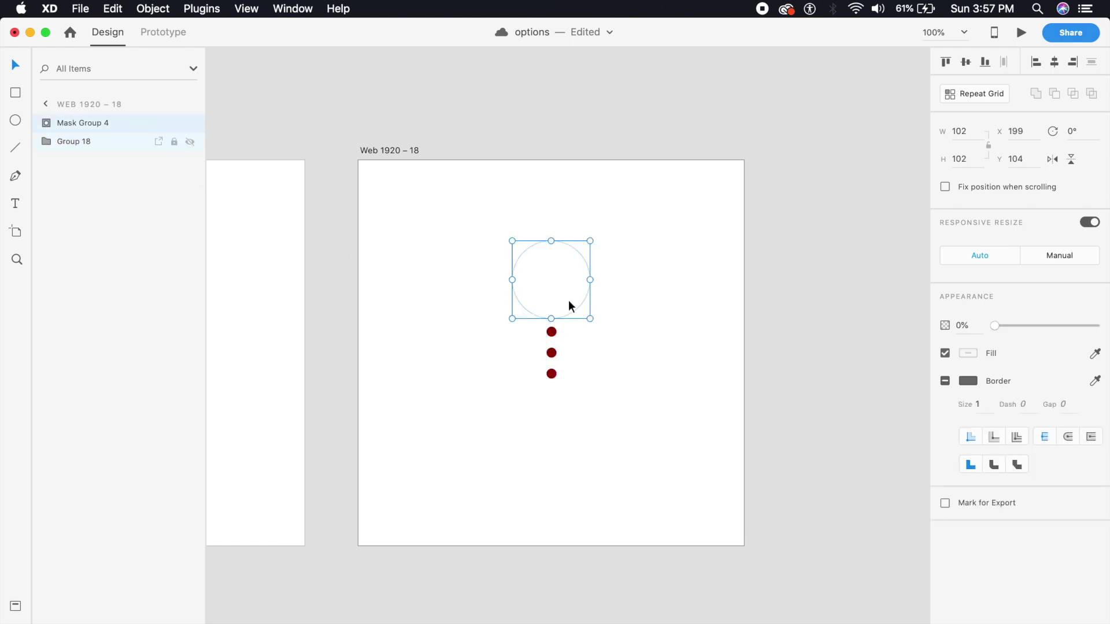
drag(996, 324, 1106, 320)
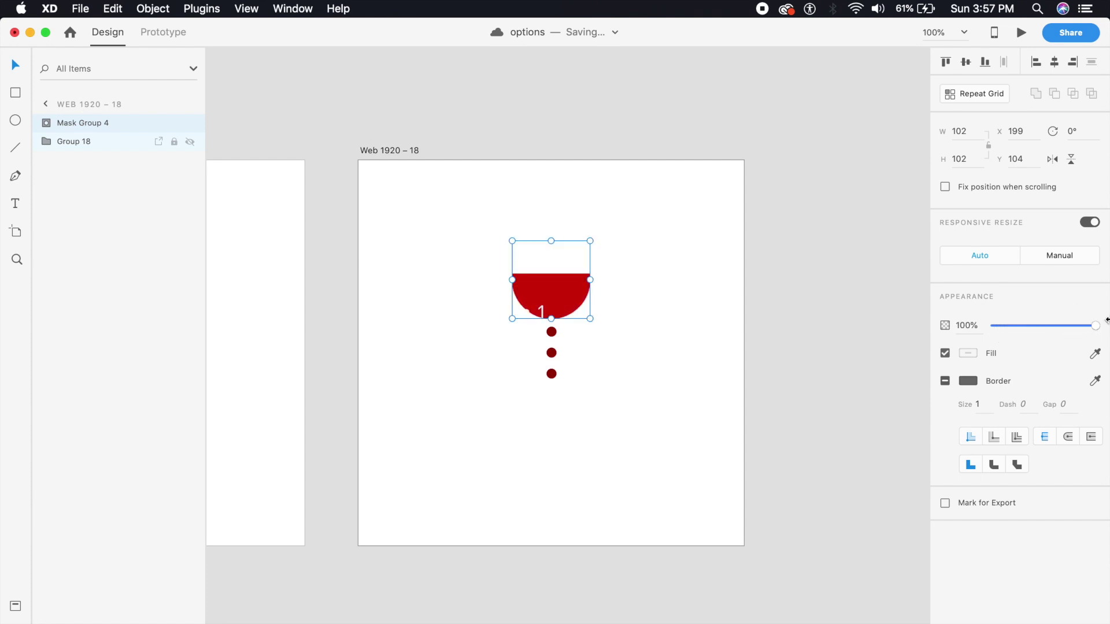
Step: Enlarge the circular mask on Web 1920 – 18 to about 329 × 329 and center it over the entire red panel
double_click(551, 296)
drag(511, 319, 399, 594)
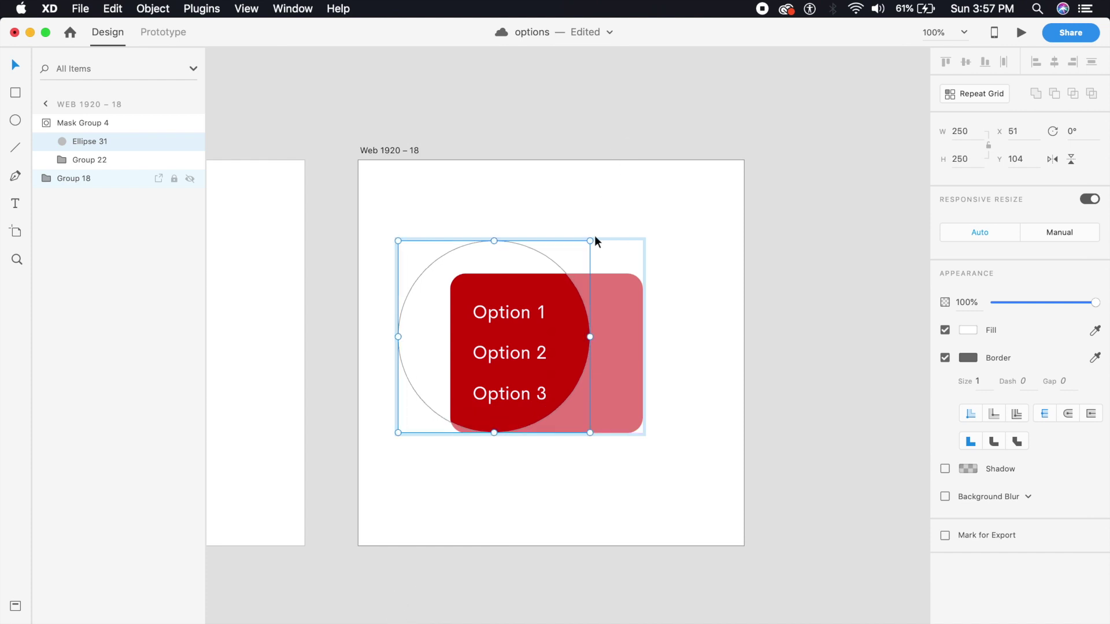
drag(589, 241, 711, 179)
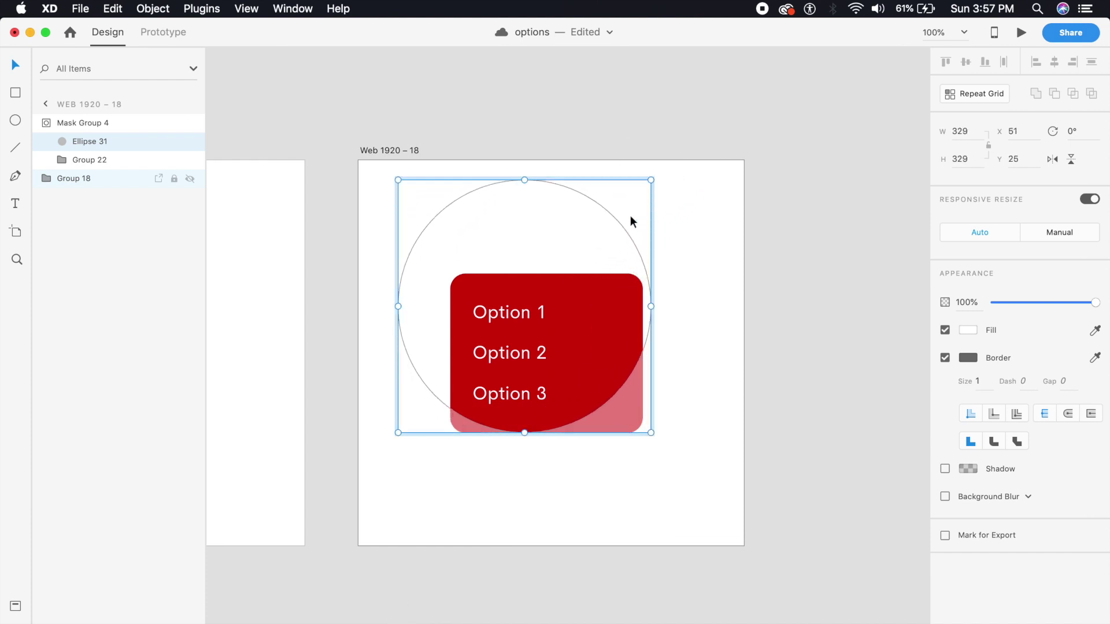
click(610, 209)
drag(609, 214, 632, 263)
key(Escape)
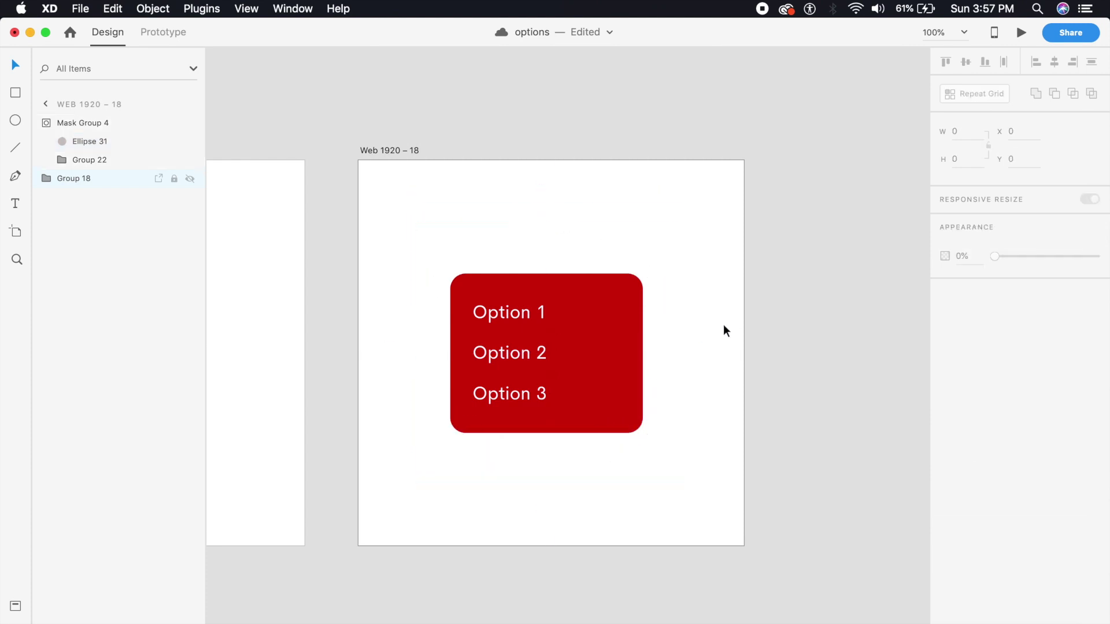
key(Escape)
Step: In Prototype mode, link the three dots on Web 1920 – 17 to Web 1920 – 18 with a 0.4 s duration
scroll(644, 359, left, 10)
scroll(524, 339, up, 3)
scroll(524, 339, left, 2)
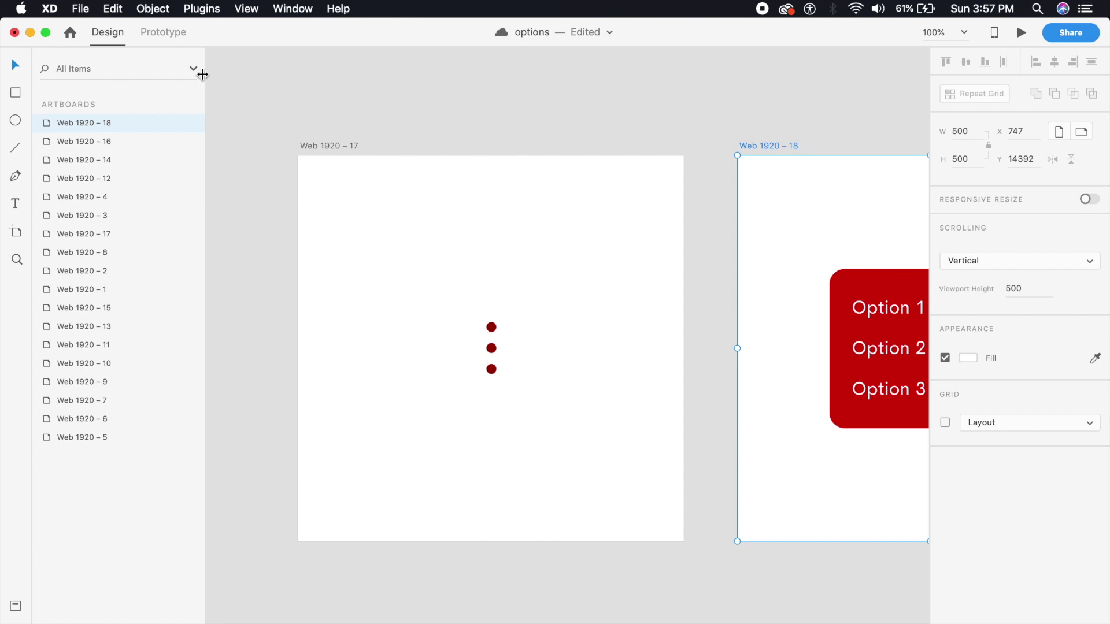
click(164, 34)
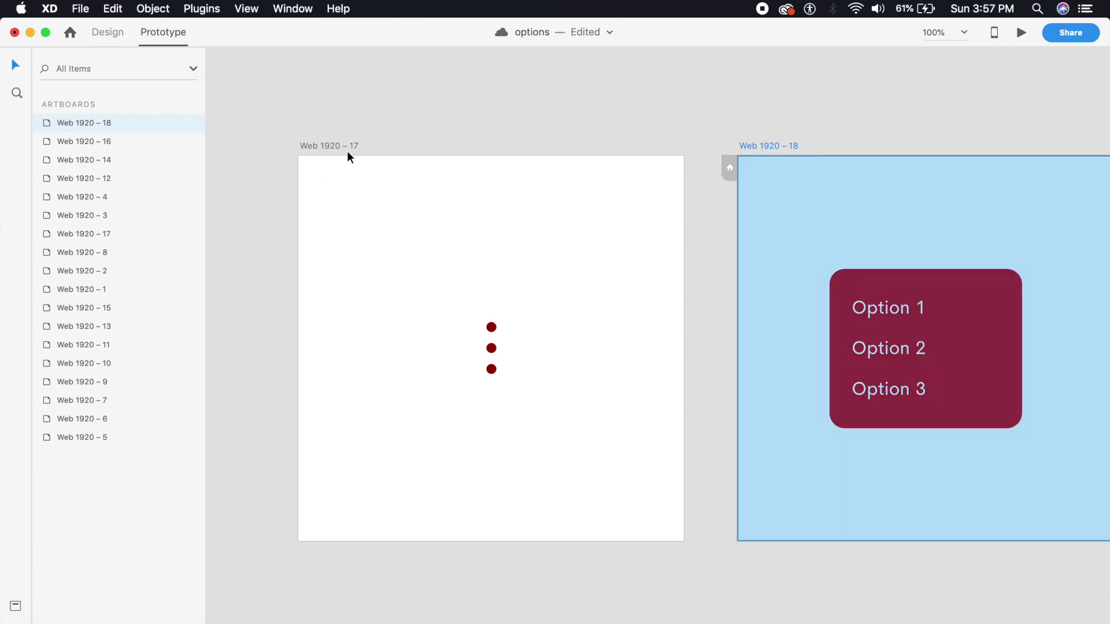
click(492, 370)
drag(501, 348, 785, 256)
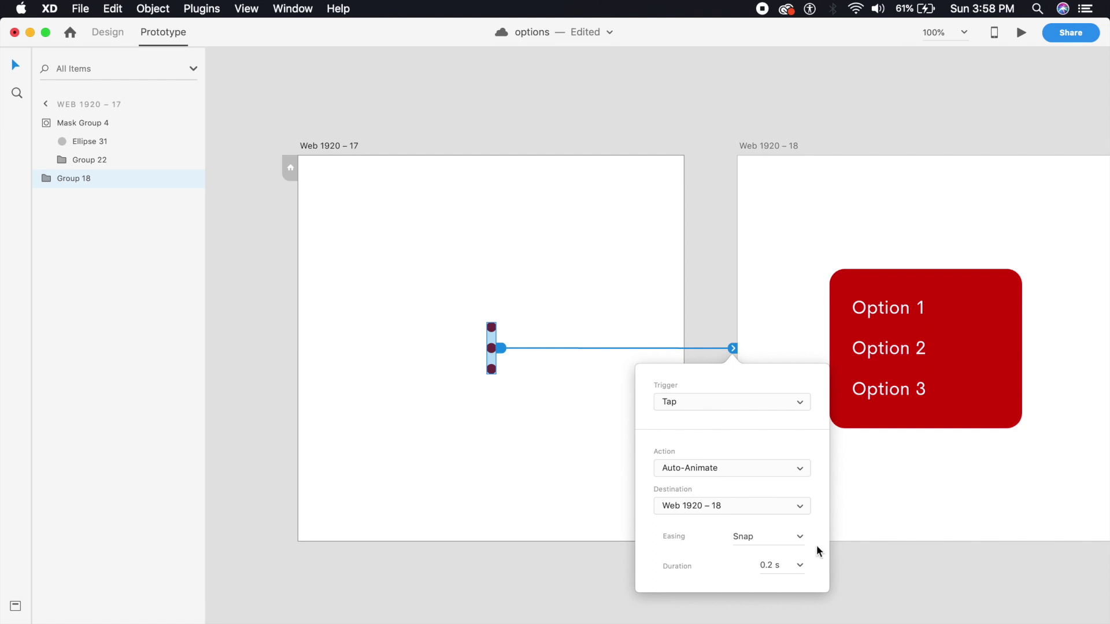
click(802, 565)
click(777, 597)
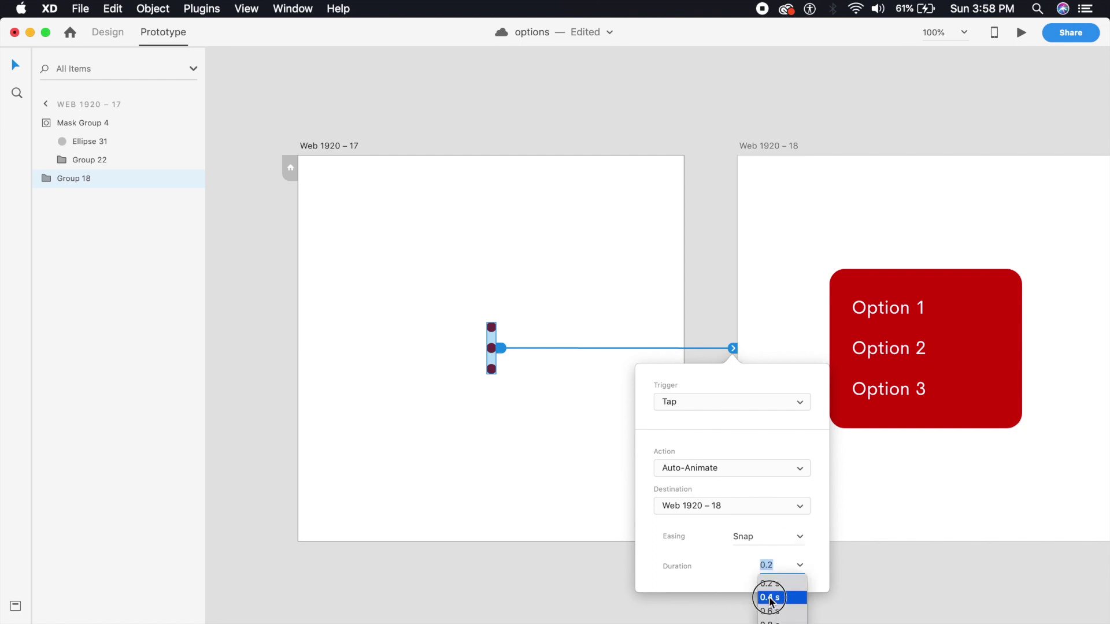
Step: Link the Web 1920 – 18 artboard back to Web 1920 – 17 and change the transition's duration
click(904, 498)
click(910, 442)
scroll(867, 393, right, 5)
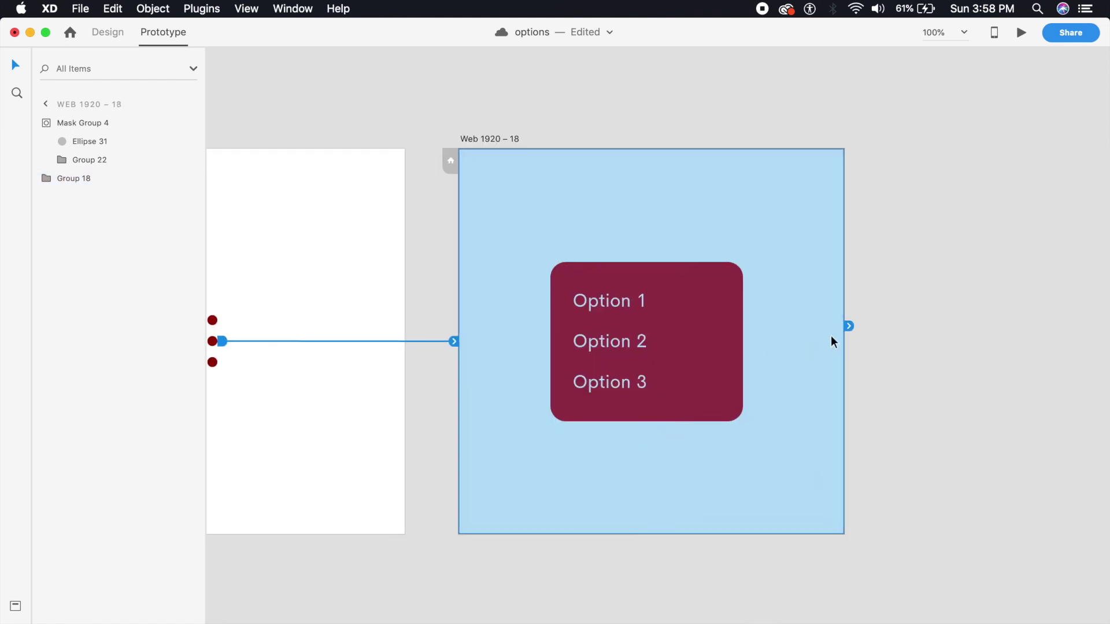
drag(849, 326, 299, 416)
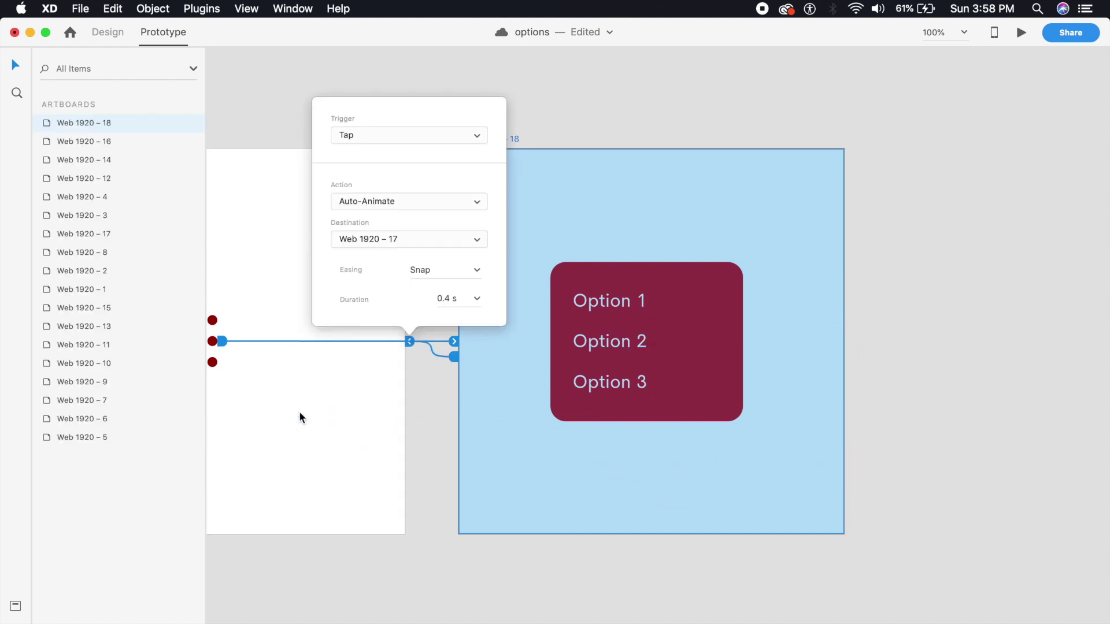
click(476, 300)
click(471, 314)
click(347, 431)
Step: Preview the prototype and test the red menu's opening and closing animation repeatedly
click(1019, 32)
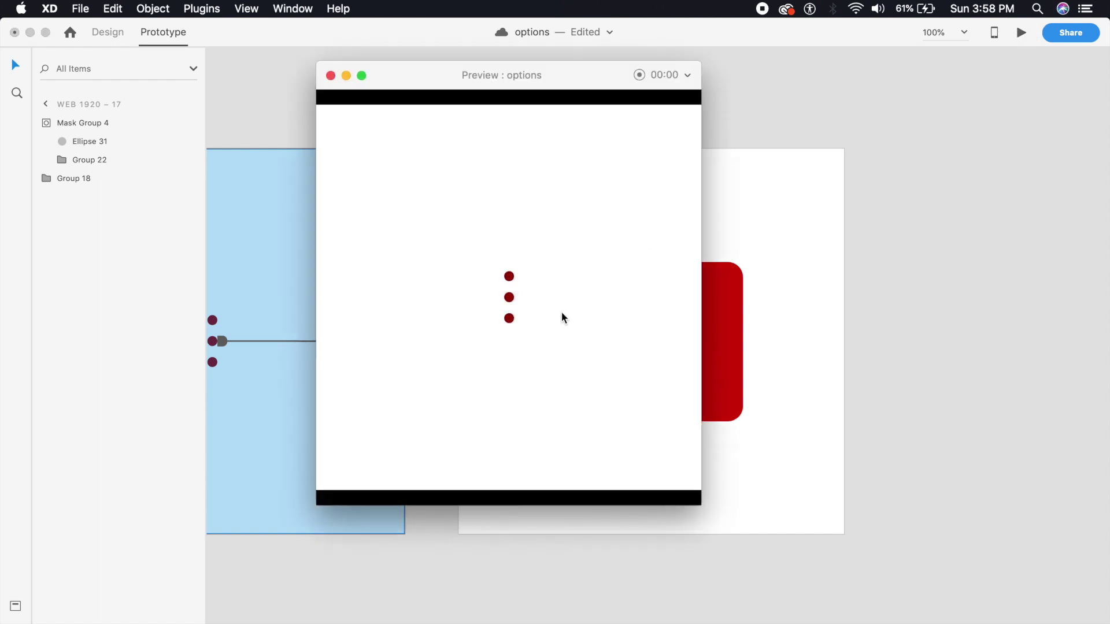
click(511, 319)
click(511, 322)
click(508, 314)
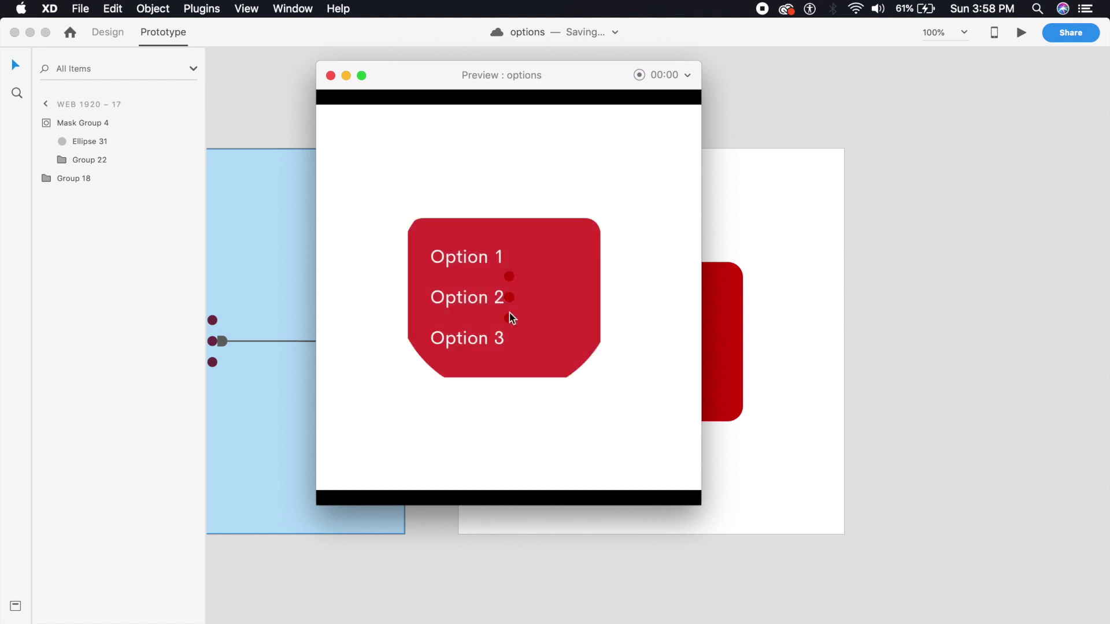
click(509, 313)
click(508, 313)
click(509, 314)
click(509, 314)
click(509, 313)
click(509, 313)
click(508, 314)
click(508, 313)
click(509, 313)
click(509, 313)
click(510, 314)
click(542, 342)
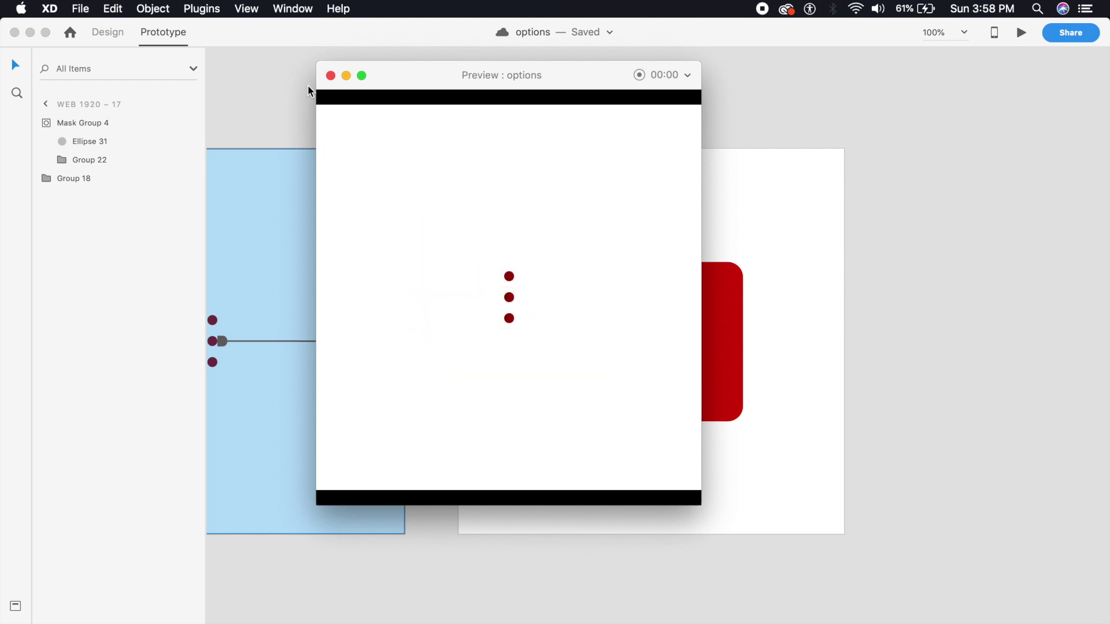
click(329, 76)
Step: Return to Design mode and place a copy of Web 1920 – 17 directly below the original artboard
scroll(454, 300, up, 3)
scroll(491, 242, down, 2)
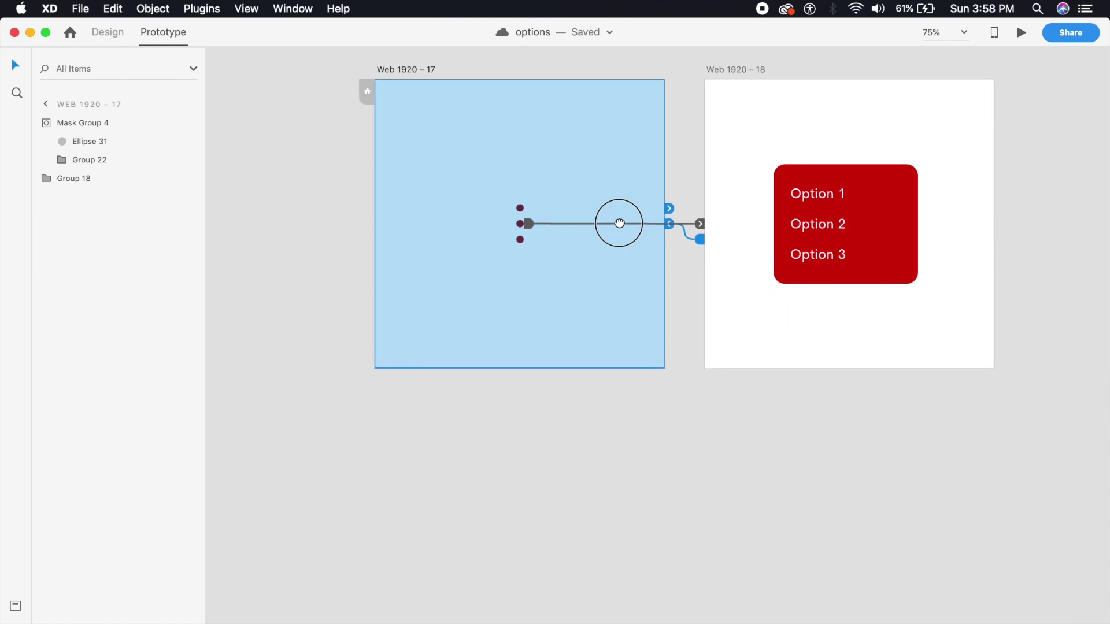
click(104, 34)
drag(432, 65, 418, 403)
drag(515, 376, 497, 185)
key(super+1)
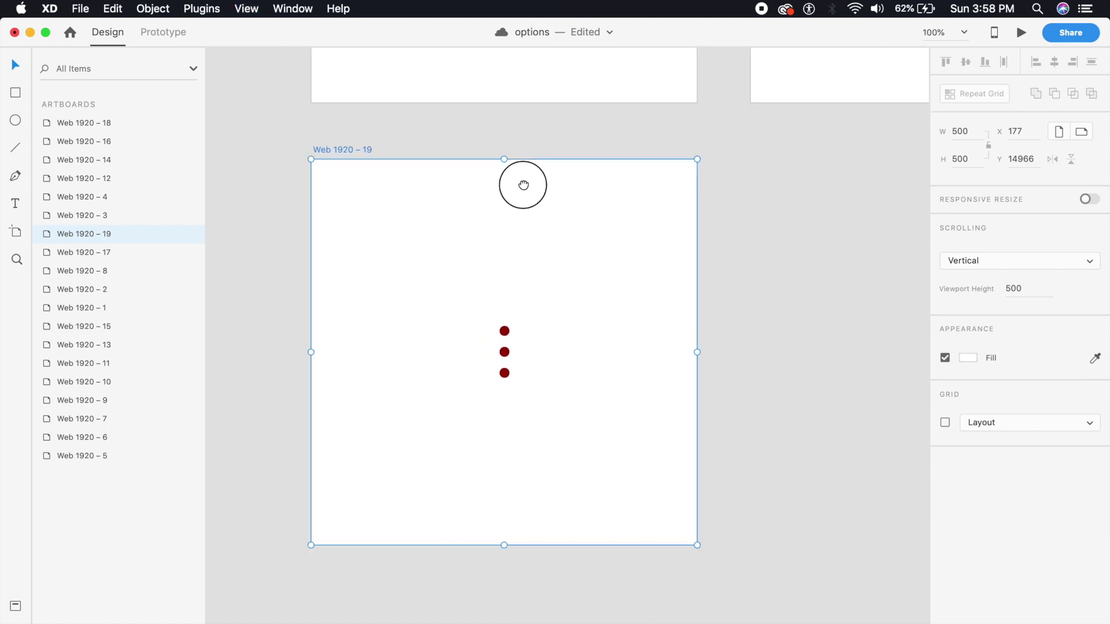
Step: On Web 1920 – 19, delete the hidden mask group and fill the three dots with black
click(504, 296)
key(Delete)
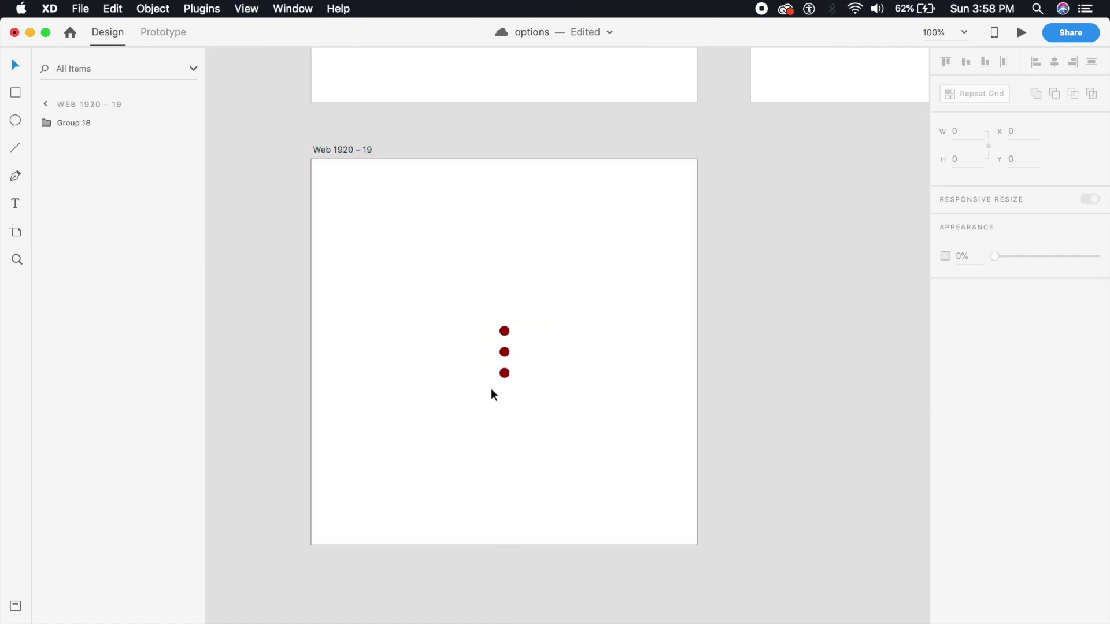
click(504, 377)
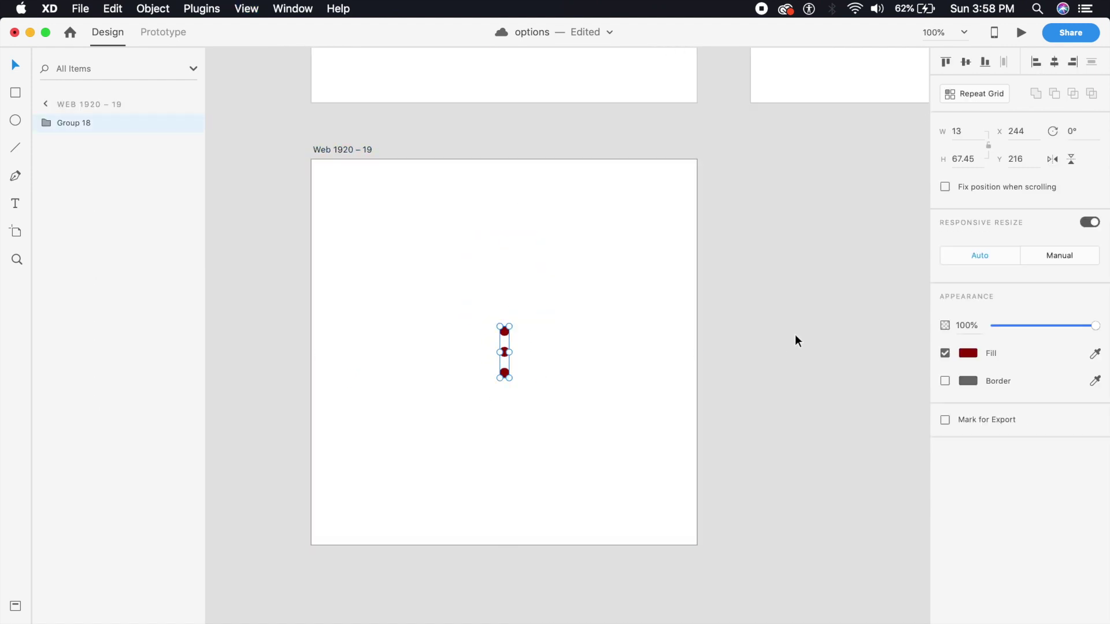
click(967, 353)
drag(864, 356, 771, 399)
click(628, 406)
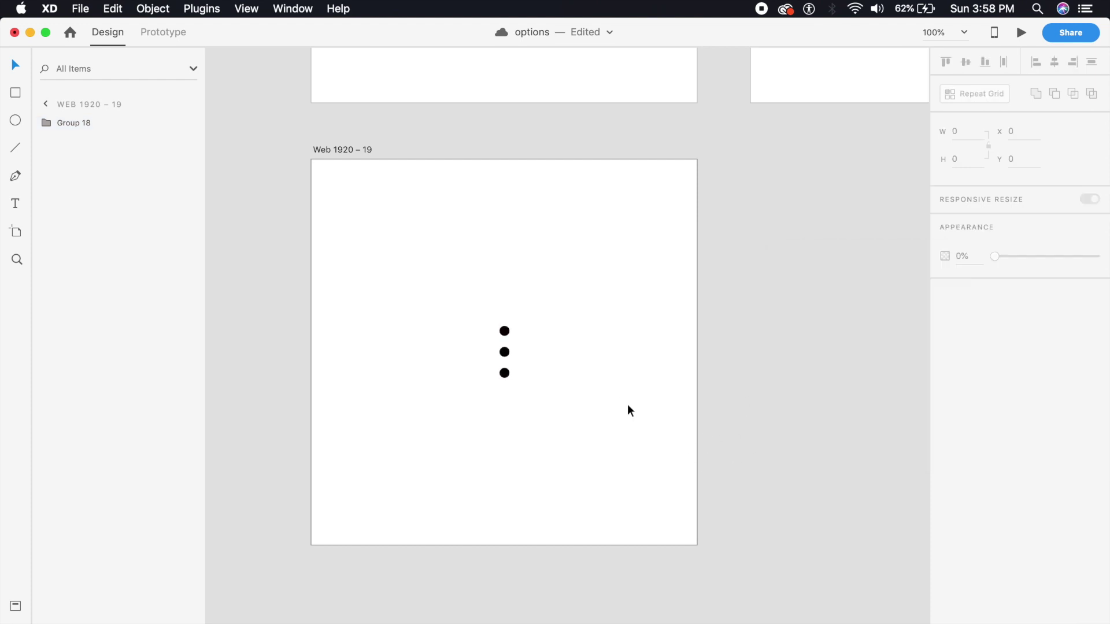
Step: Draw a 264 × 264 white square over the dots at X 112, Y 118 and remove its border
click(15, 93)
drag(408, 277, 610, 479)
click(15, 64)
drag(565, 346, 557, 327)
click(946, 409)
Step: Add a shadow to the white square with a Y offset of 12 and a blur of 24
click(945, 436)
click(1015, 464)
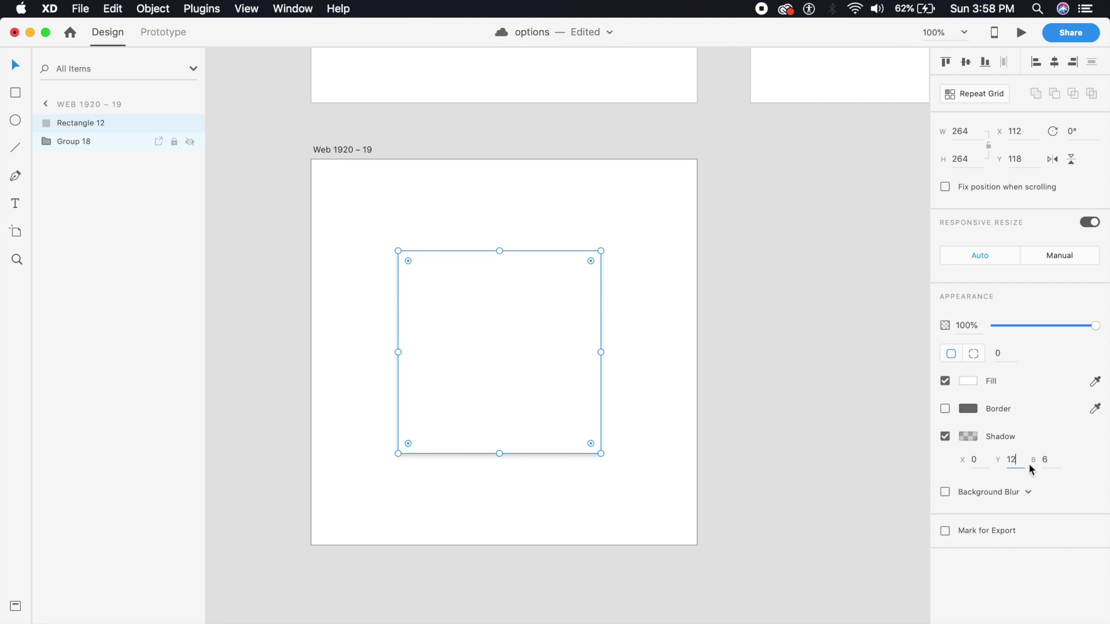
click(1048, 460)
text(24)
key(Return)
key(Escape)
Step: Slightly round the corners of the white square on Web 1920 – 19
click(592, 391)
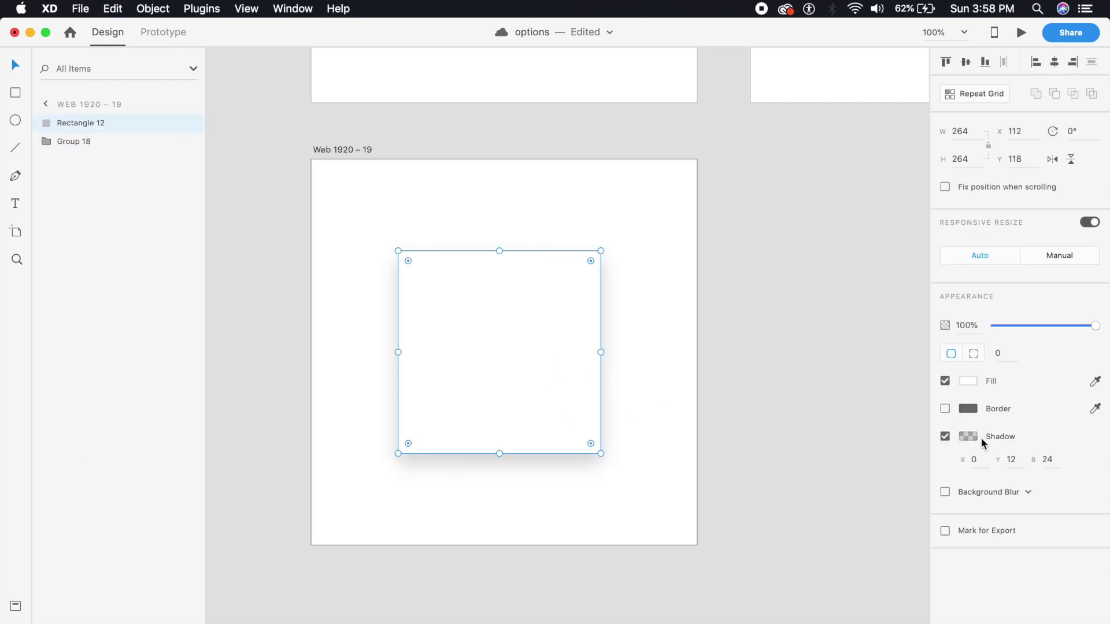
click(1002, 352)
click(703, 523)
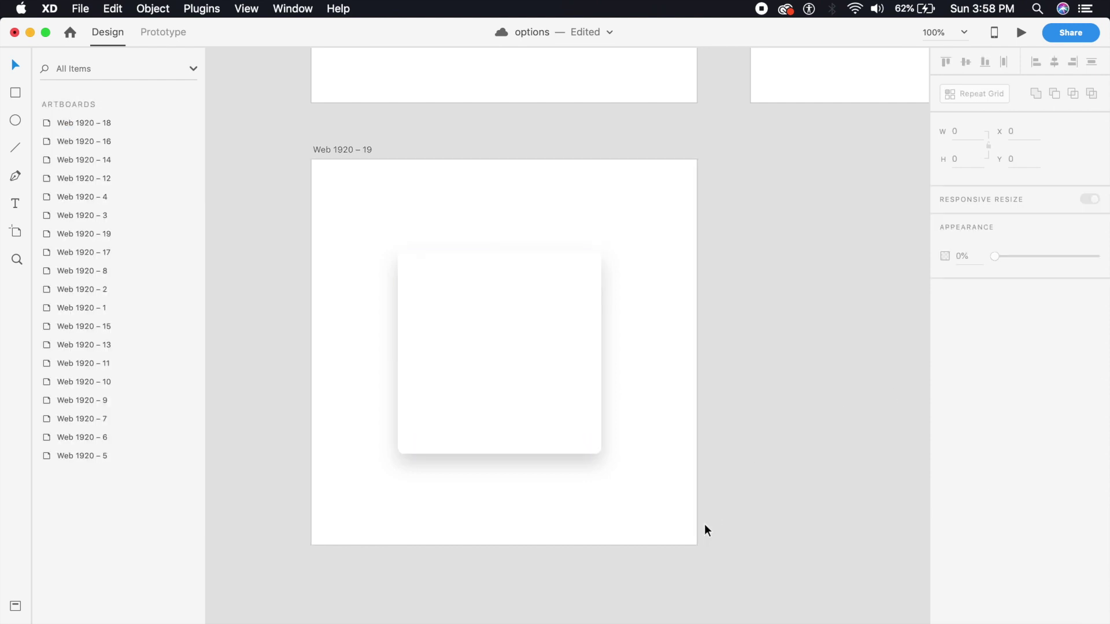
scroll(500, 208, down, 2)
scroll(503, 240, up, 3)
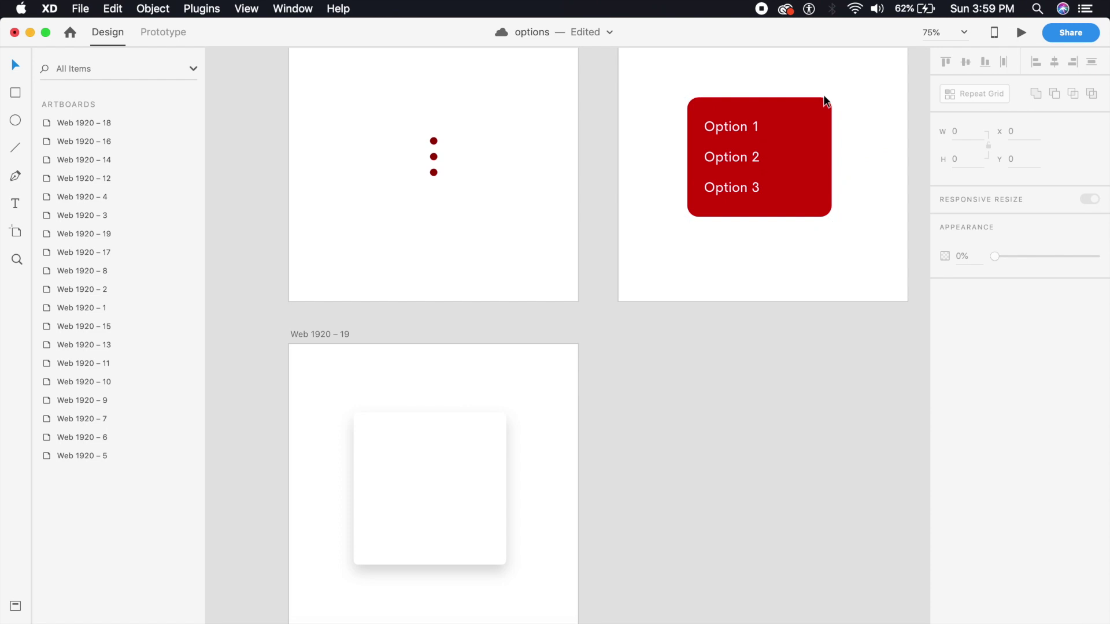
Step: Copy the three option labels from the red panel on Web 1920 – 18 into Web 1920 – 19
double_click(754, 123)
double_click(743, 128)
shift+click(740, 159)
shift+click(741, 191)
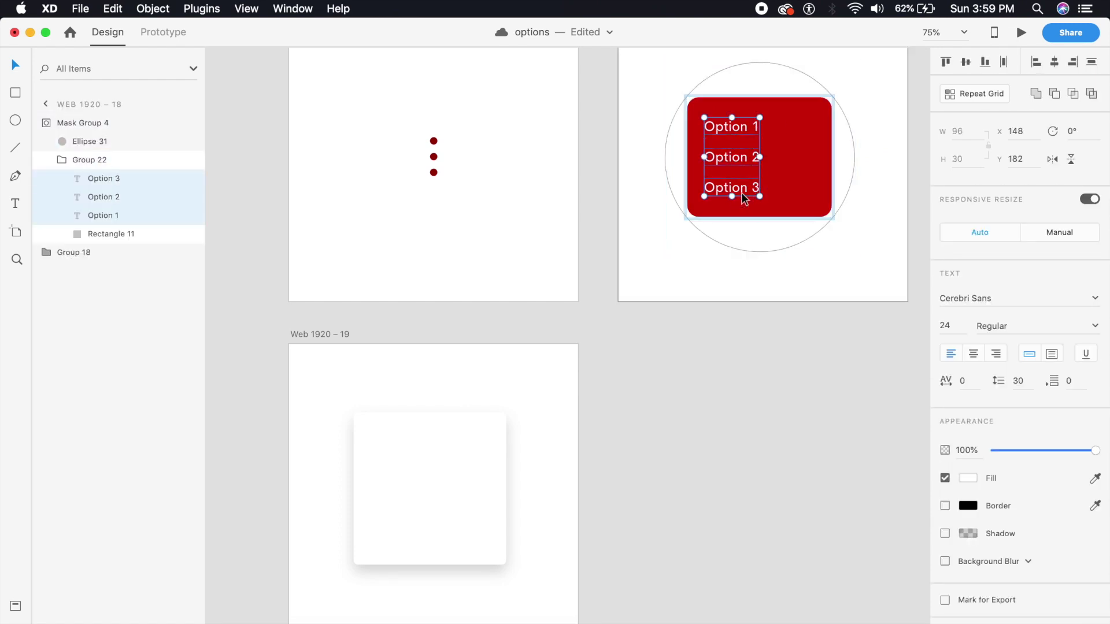
click(497, 386)
scroll(497, 385, down, 4)
scroll(520, 364, left, 4)
click(557, 339)
key(super+v)
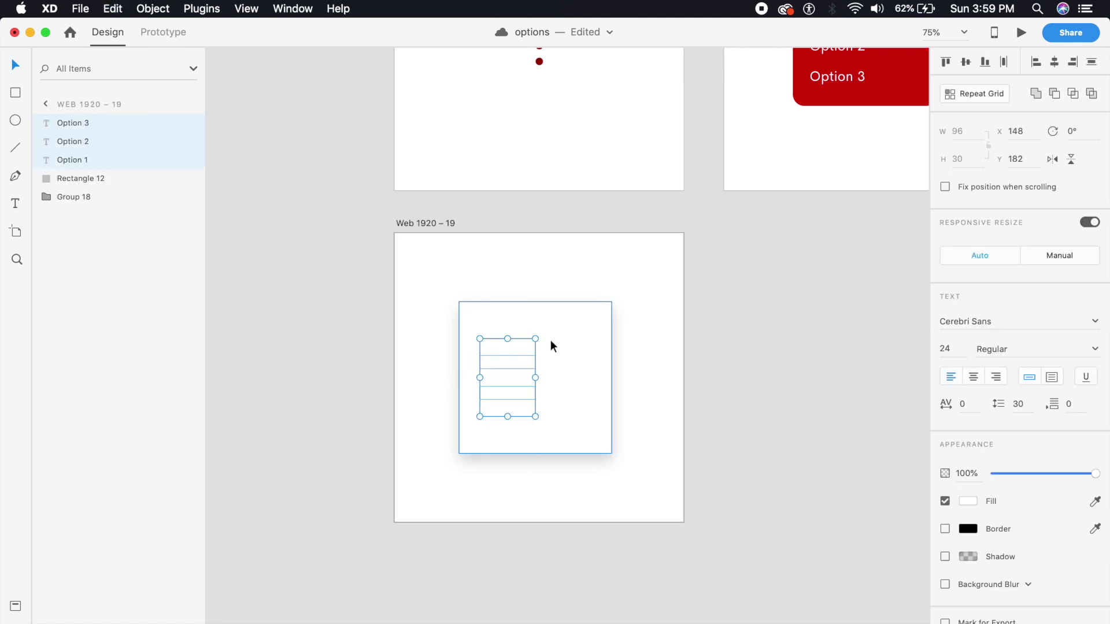
Step: Fill the three pasted option labels with grey so they show on the white card
scroll(536, 360, up, 3)
click(967, 501)
drag(849, 476, 736, 505)
click(735, 505)
Step: Move the three option labels up within the white card and duplicate Option 3 below them as a fourth label
double_click(477, 393)
shift+click(488, 346)
shift+click(490, 430)
drag(489, 432, 482, 403)
drag(503, 399, 503, 442)
click(584, 572)
Step: Shorten the white card from its lower edge so it fits the four option labels
click(466, 404)
click(526, 467)
drag(529, 492, 524, 475)
Step: Group the four option labels with the white card on Web 1920 – 19
shift+click(503, 448)
shift+click(501, 404)
shift+click(502, 372)
shift+click(507, 321)
key(super+g)
click(657, 360)
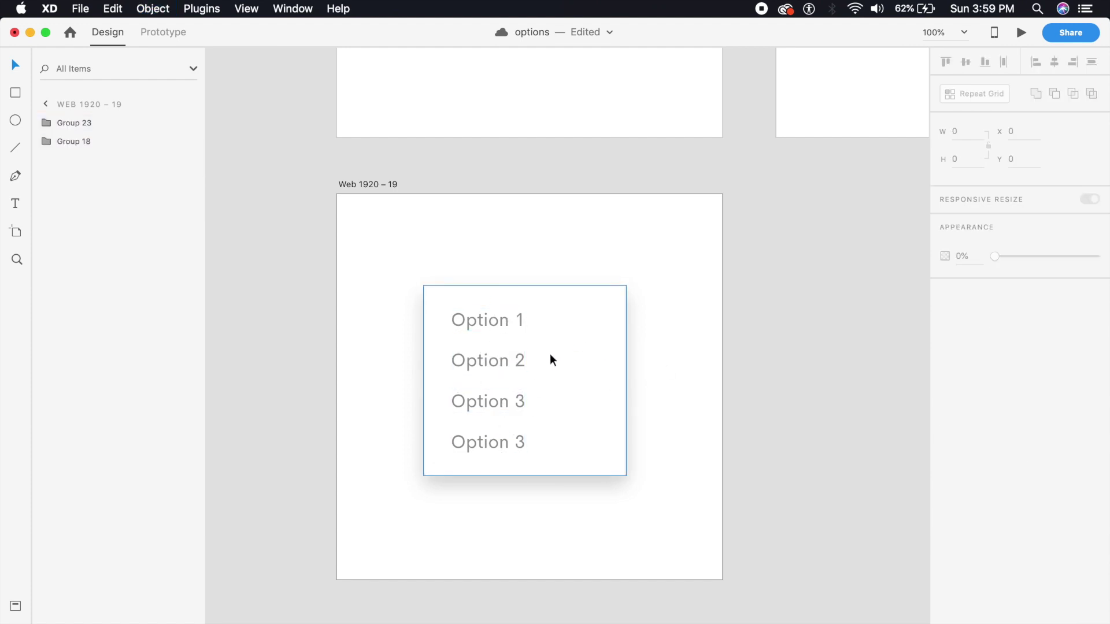
Step: Scale the card group down to 89.73 × 84.29 over the three dots, at X 113, Y 128
drag(578, 374, 580, 381)
drag(628, 480, 461, 329)
click(468, 332)
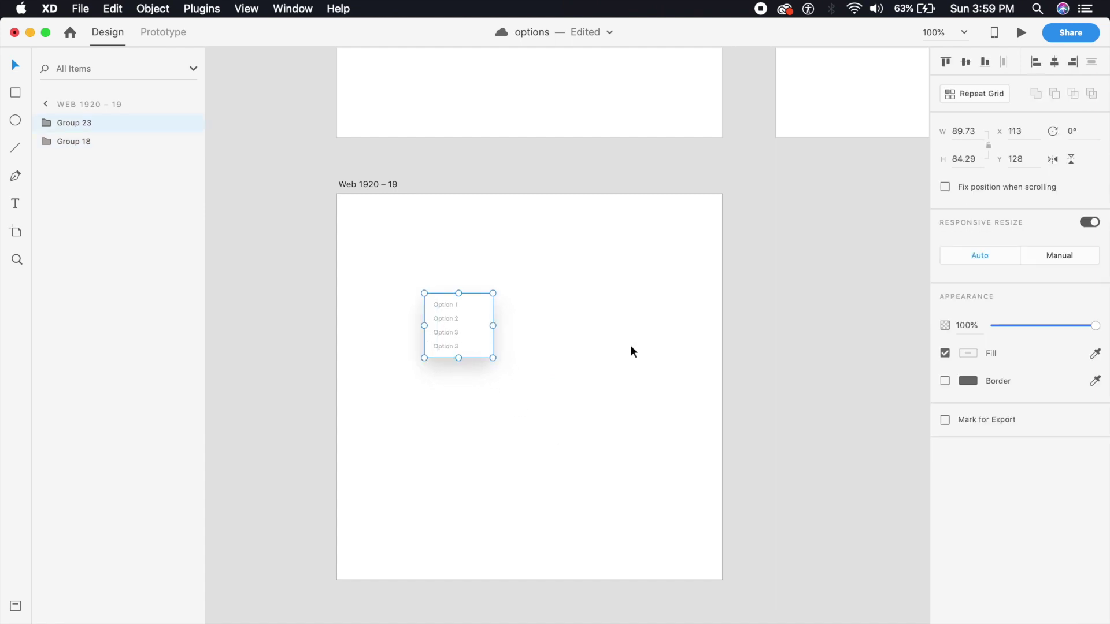
Step: Hide the shrunken card group on Web 1920 – 19 and duplicate the artboard
key(super+comma)
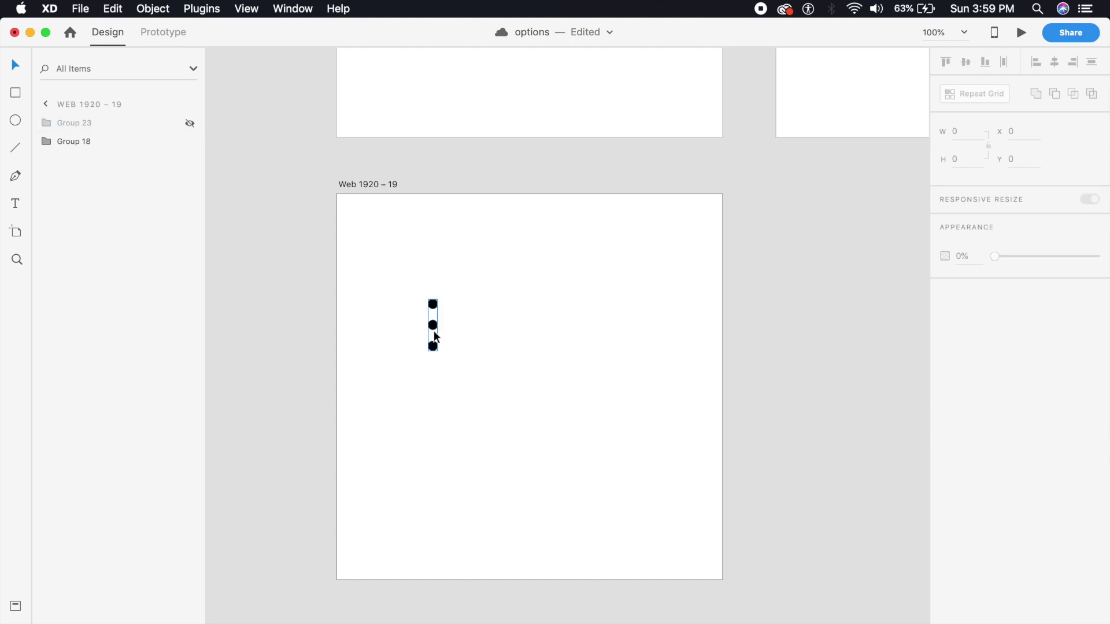
click(530, 340)
key(super+d)
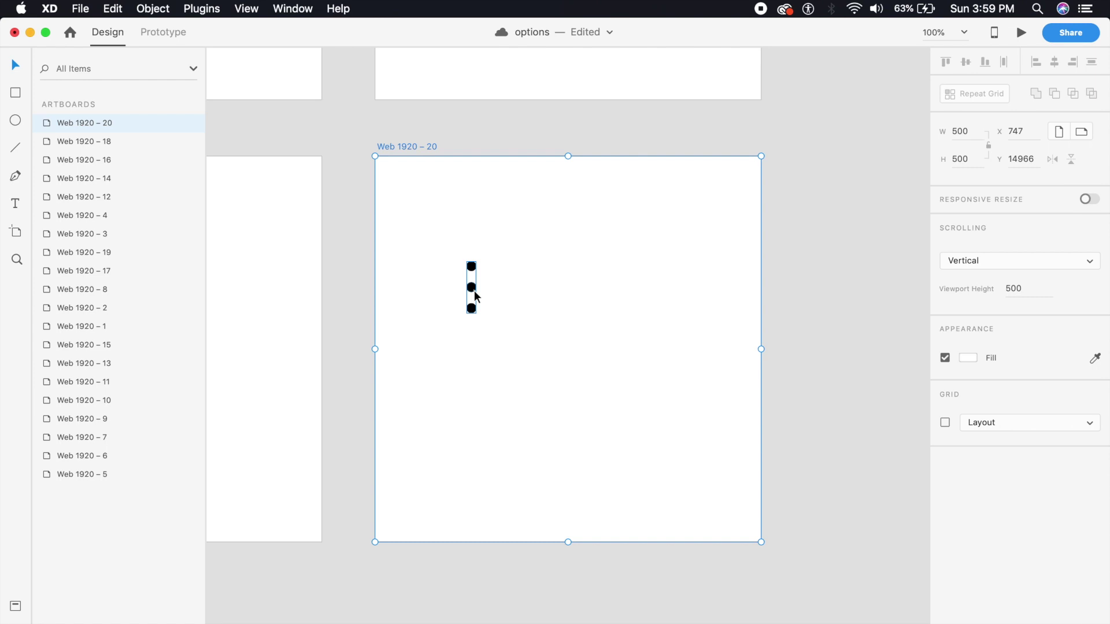
Step: Unhide the card group on Web 1920 – 20 and enlarge it proportionally from its upper-left corner into a full-size menu
click(473, 289)
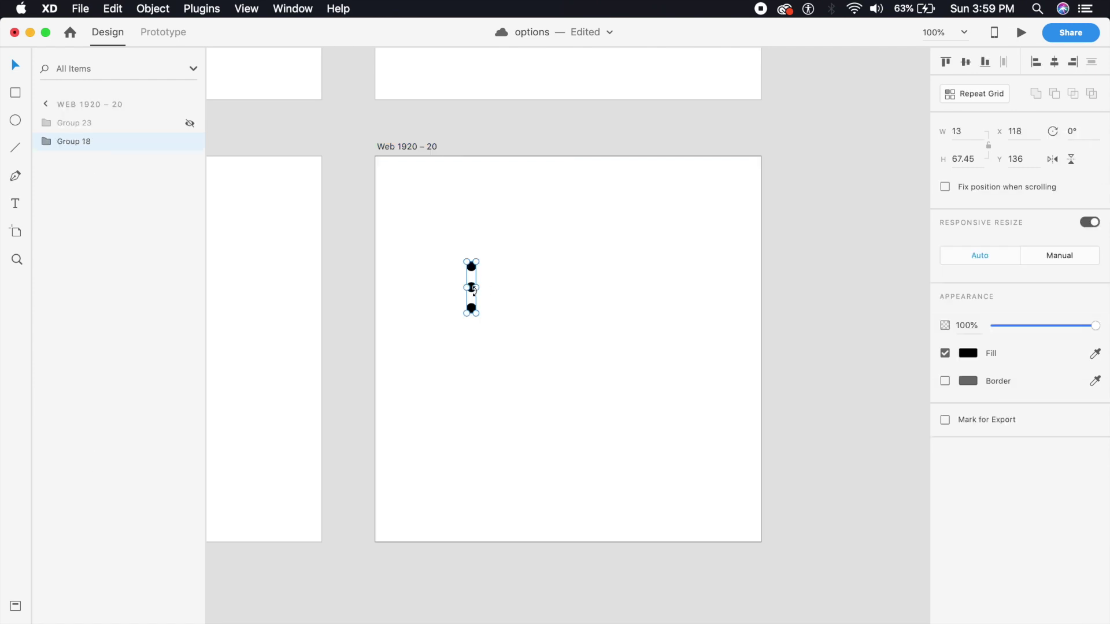
click(93, 125)
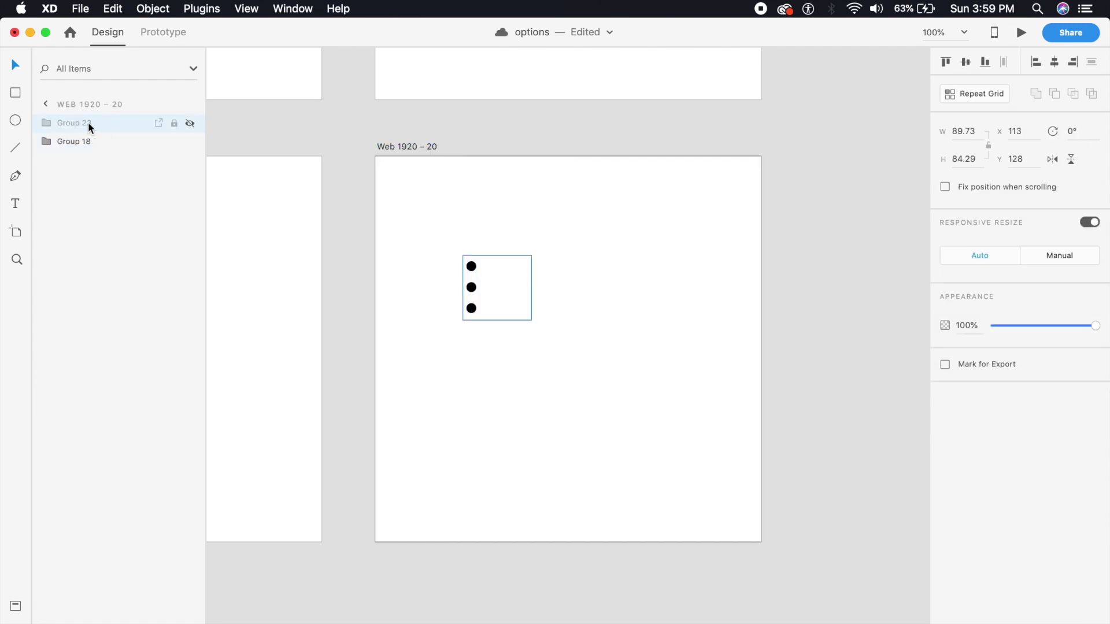
click(191, 123)
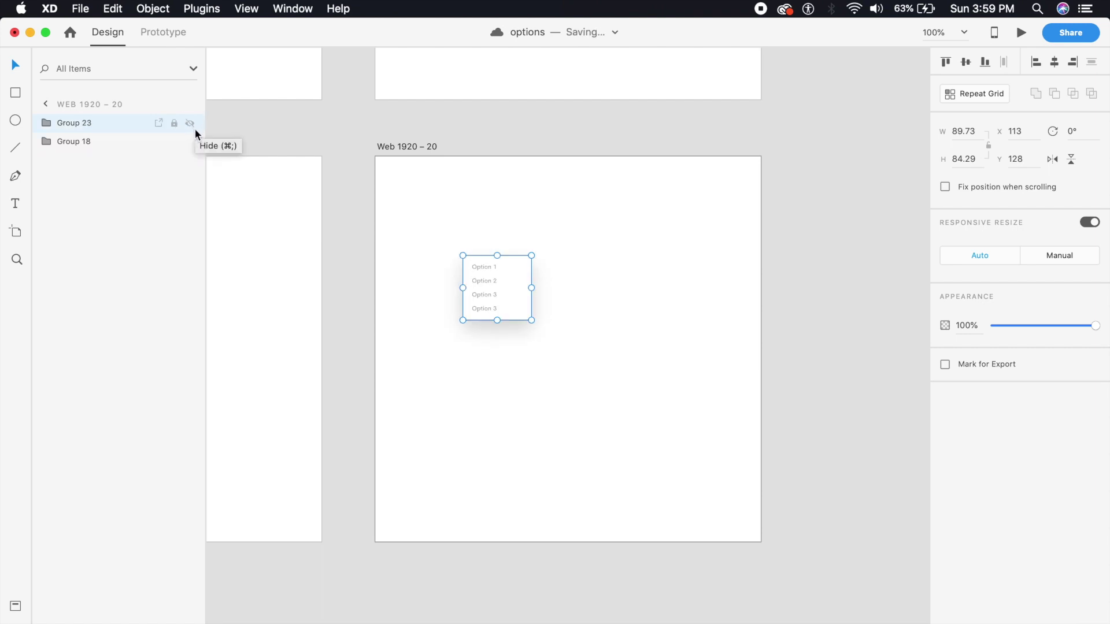
drag(531, 319, 664, 439)
click(439, 472)
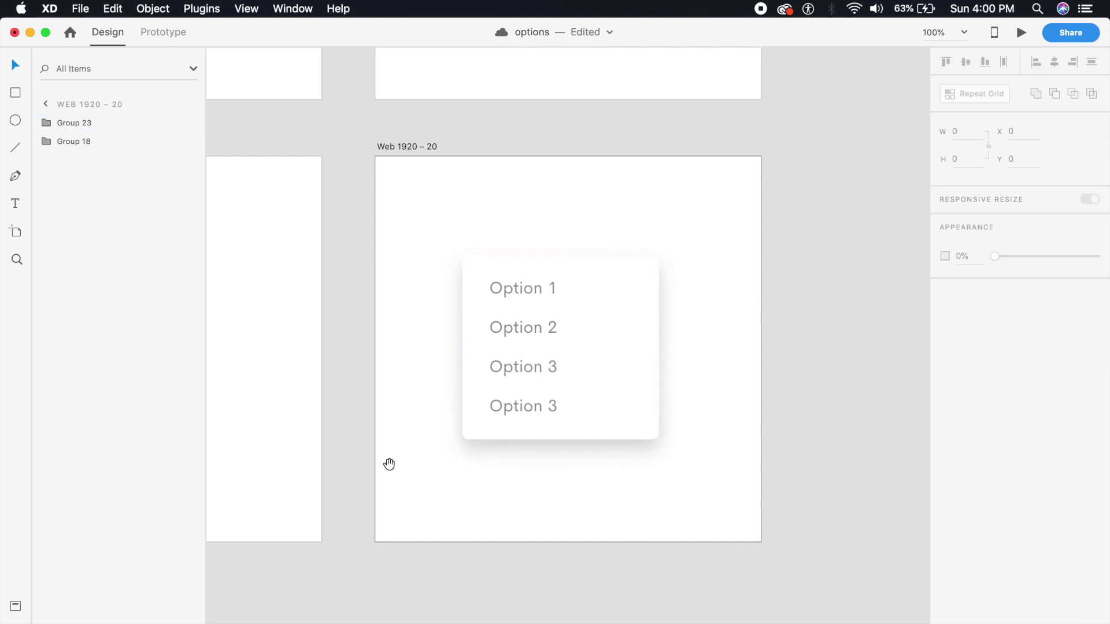
Step: Prototype a link from the three dots on Web 1920 – 19 to artboard Web 1920 – 20
scroll(583, 376, left, 10)
click(561, 407)
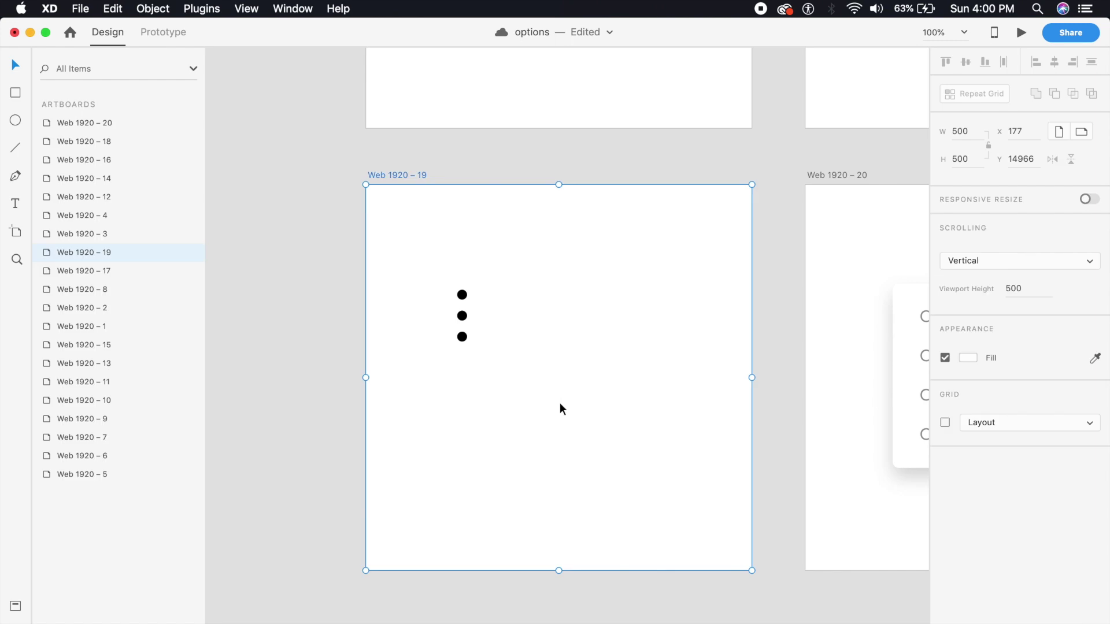
click(163, 31)
click(460, 330)
drag(471, 315, 850, 331)
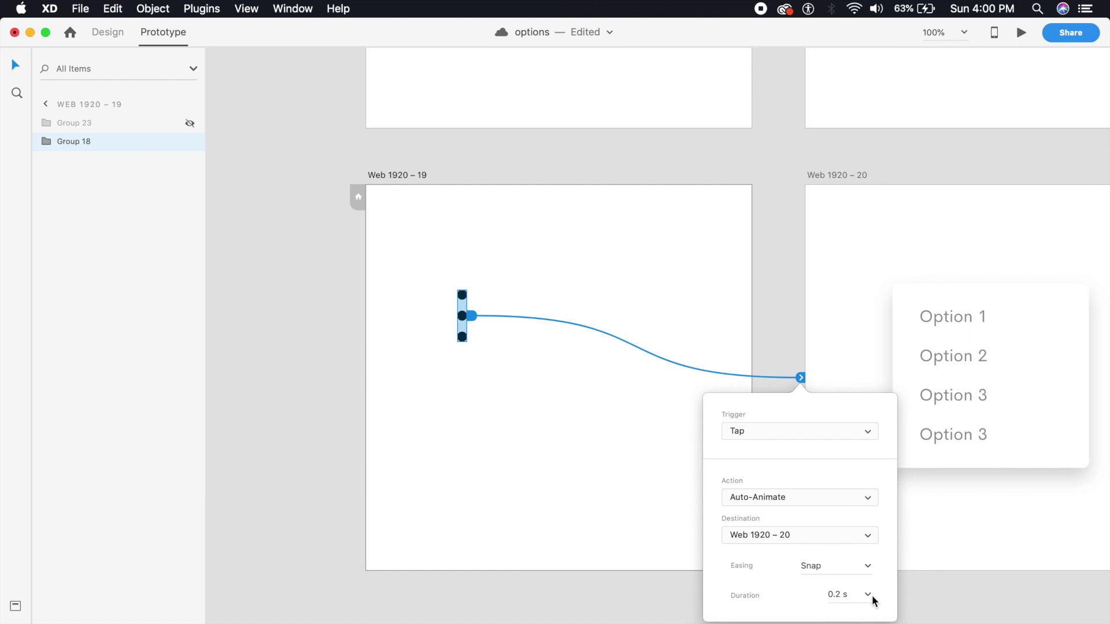
Step: Set the dots' Auto-Animate interaction to Ease Out easing with a 0.3 s duration
click(862, 562)
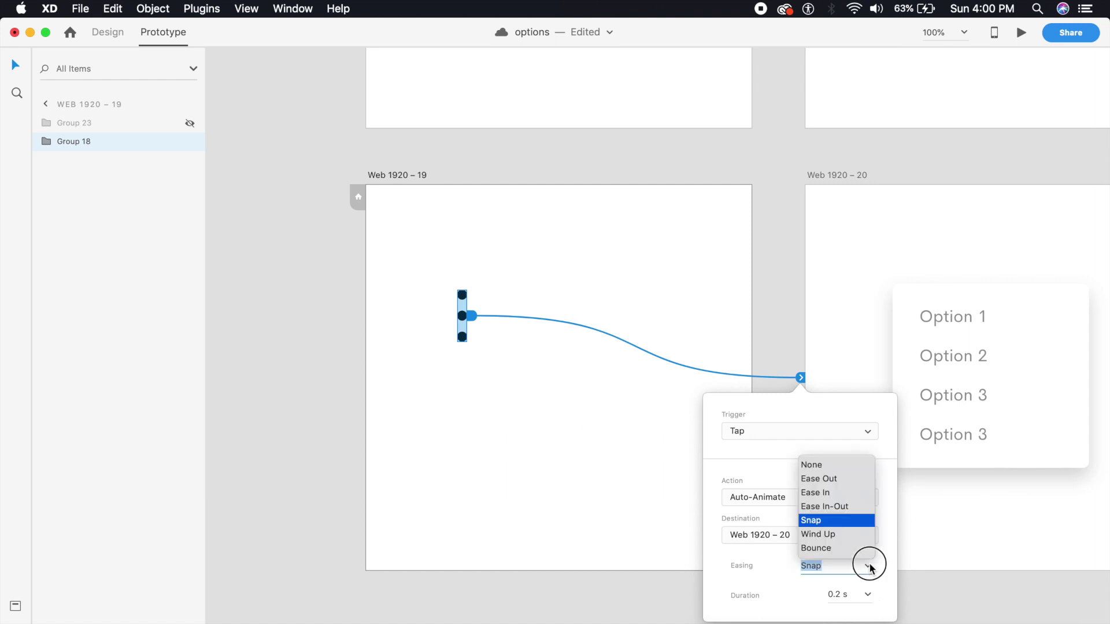
click(830, 482)
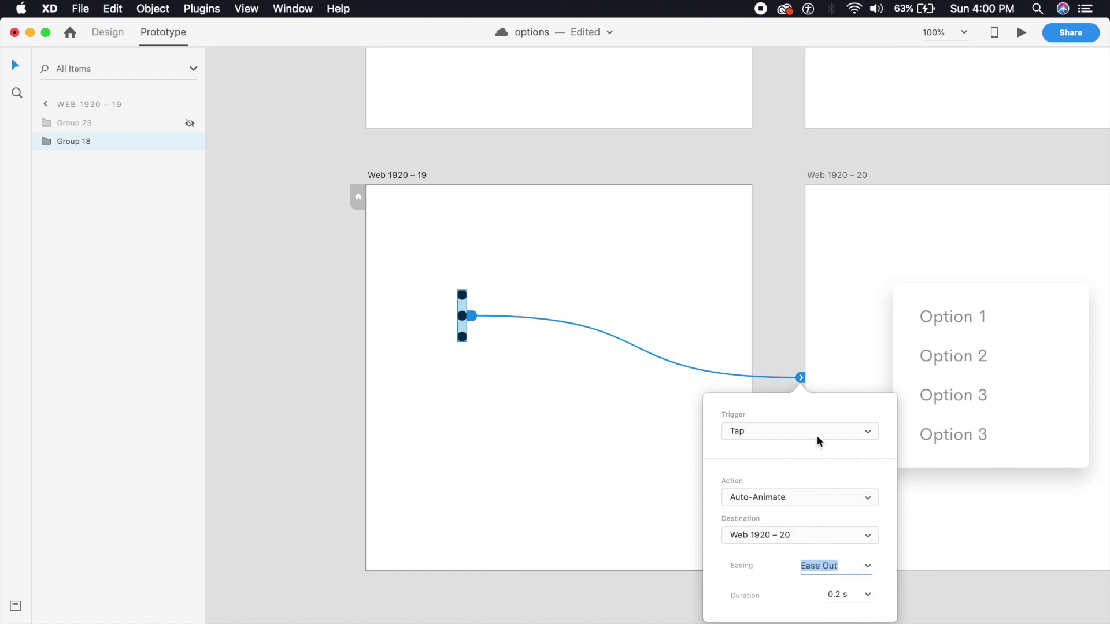
click(868, 596)
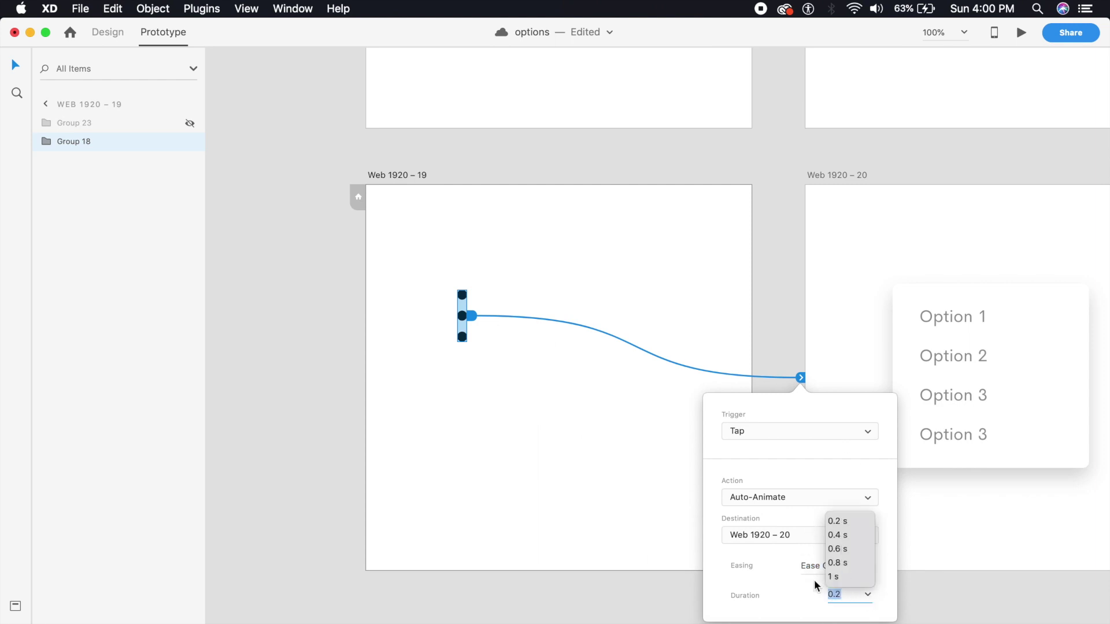
text(0.3)
key(Return)
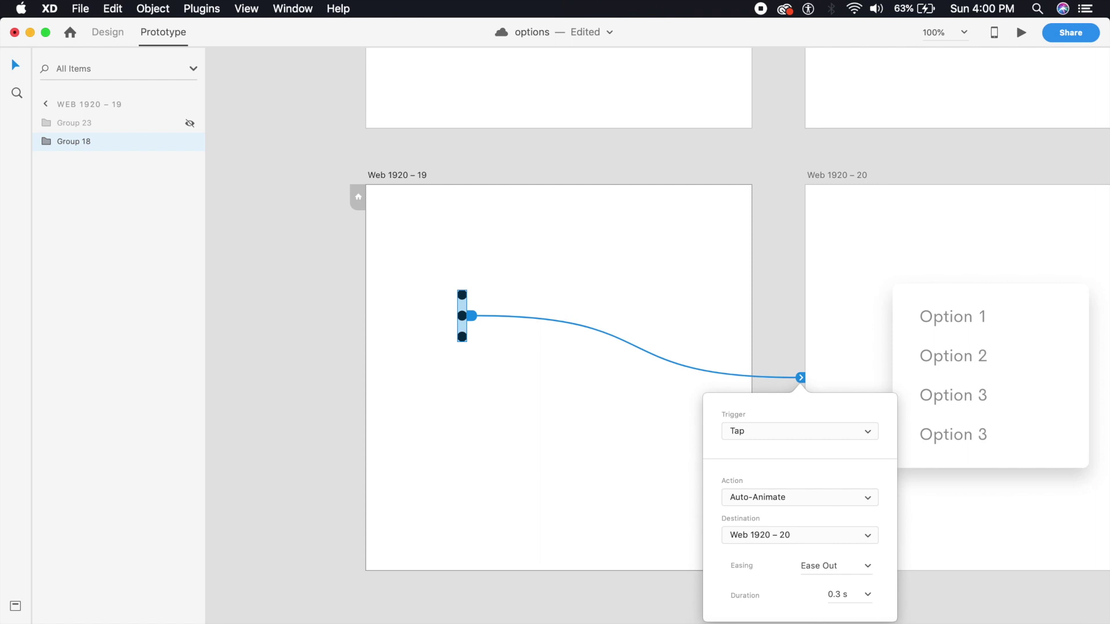
Step: Link the whole Web 1920 – 20 artboard back to Web 1920 – 19
key(super+minus)
click(1032, 382)
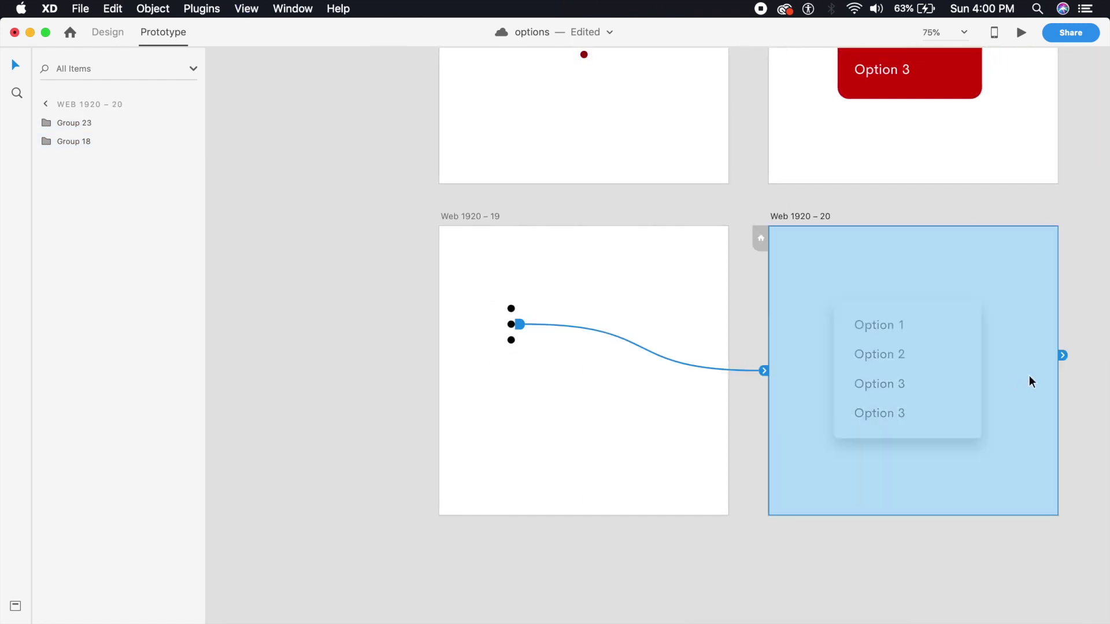
drag(1062, 357, 681, 451)
click(873, 294)
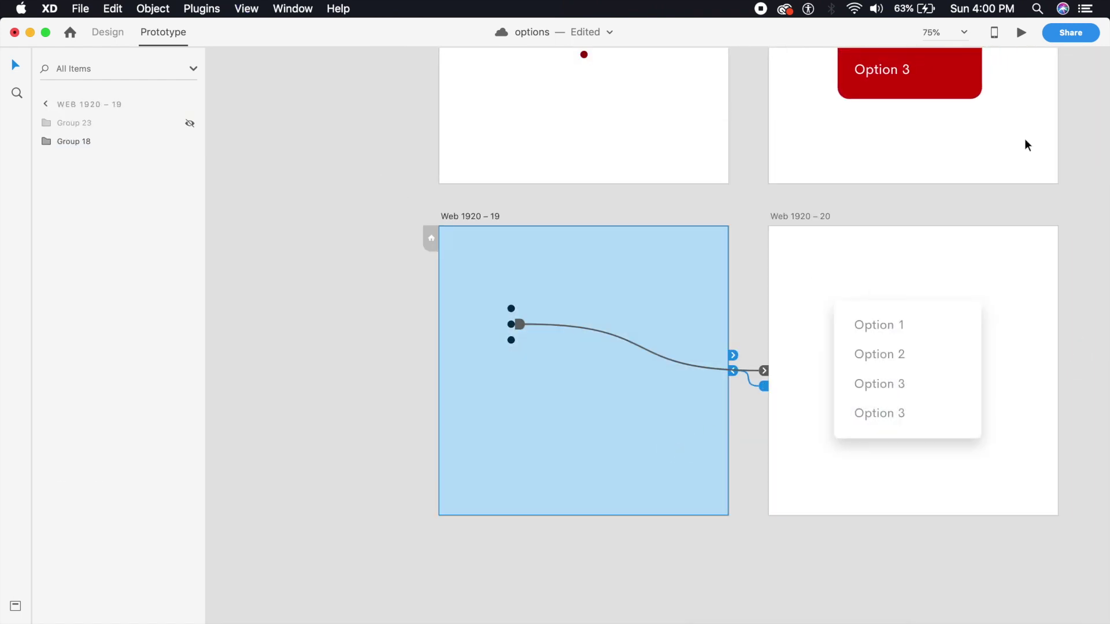
Step: Preview the prototype from Web 1920 – 19, opening and closing the white card menu several times, and close the preview
click(1024, 32)
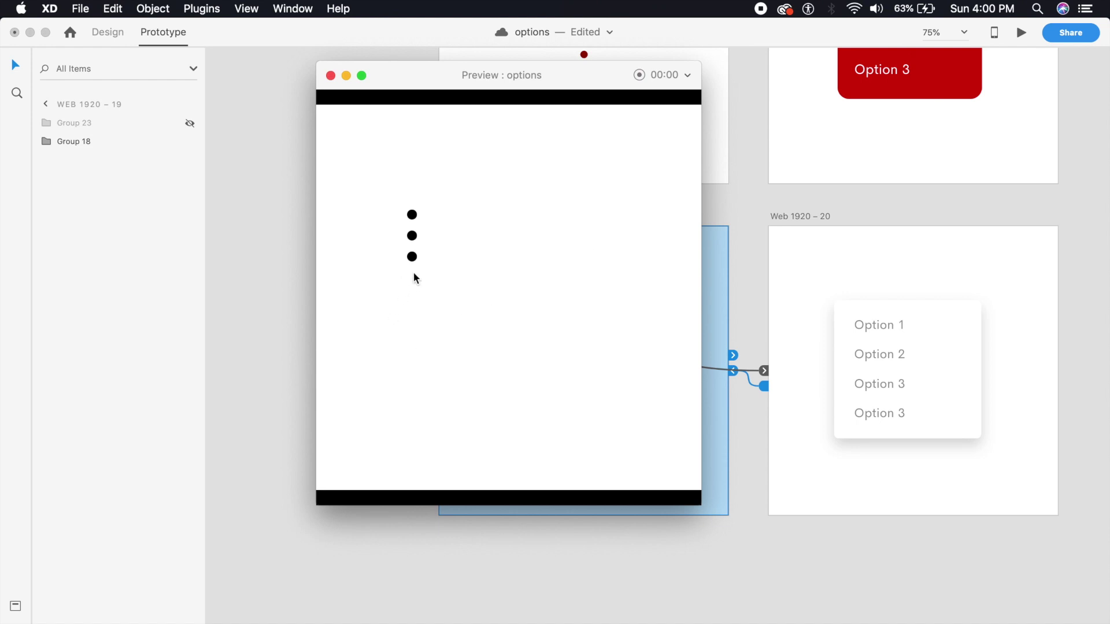
click(412, 261)
click(412, 263)
click(412, 263)
click(412, 263)
click(412, 263)
click(411, 259)
click(411, 258)
click(525, 233)
click(411, 230)
click(409, 230)
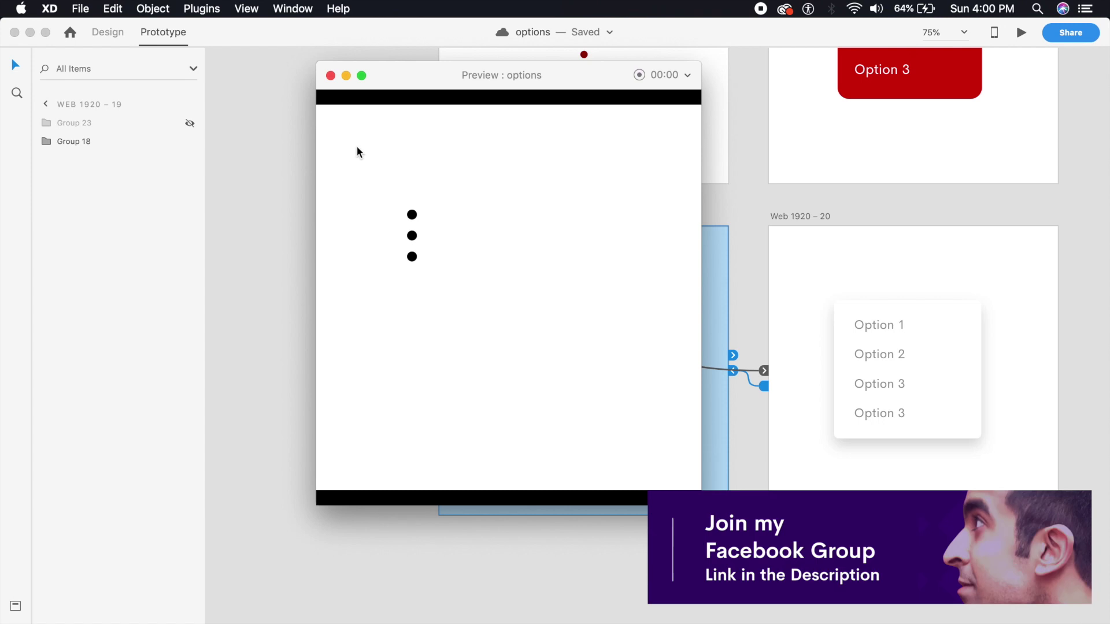
click(330, 76)
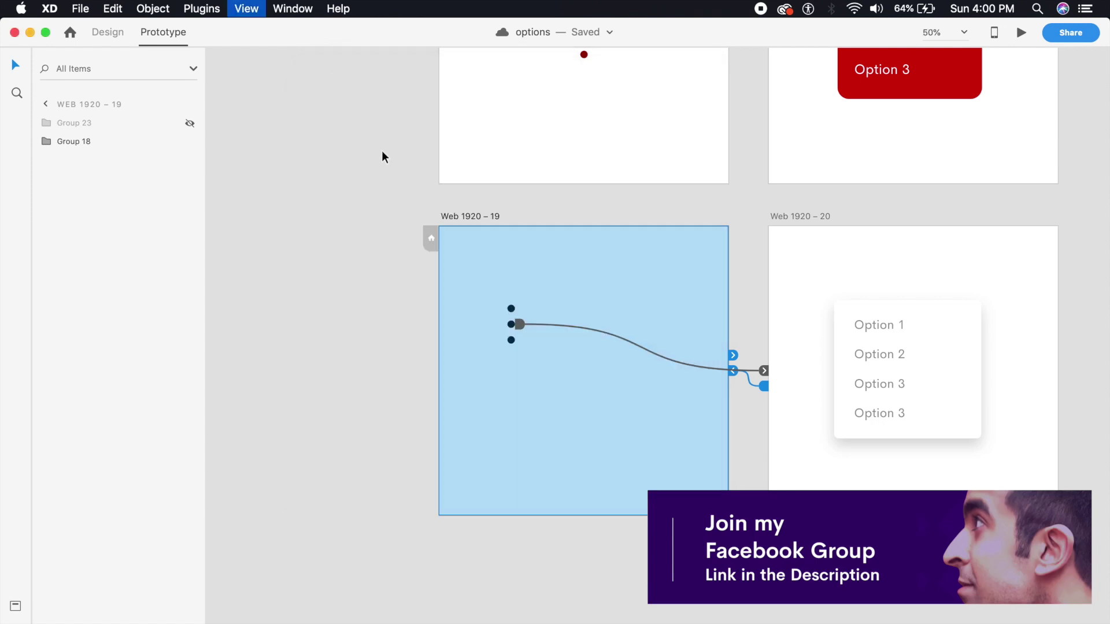
key(super+minus)
key(super+minus)
scroll(414, 162, up, 5)
drag(595, 161, 582, 234)
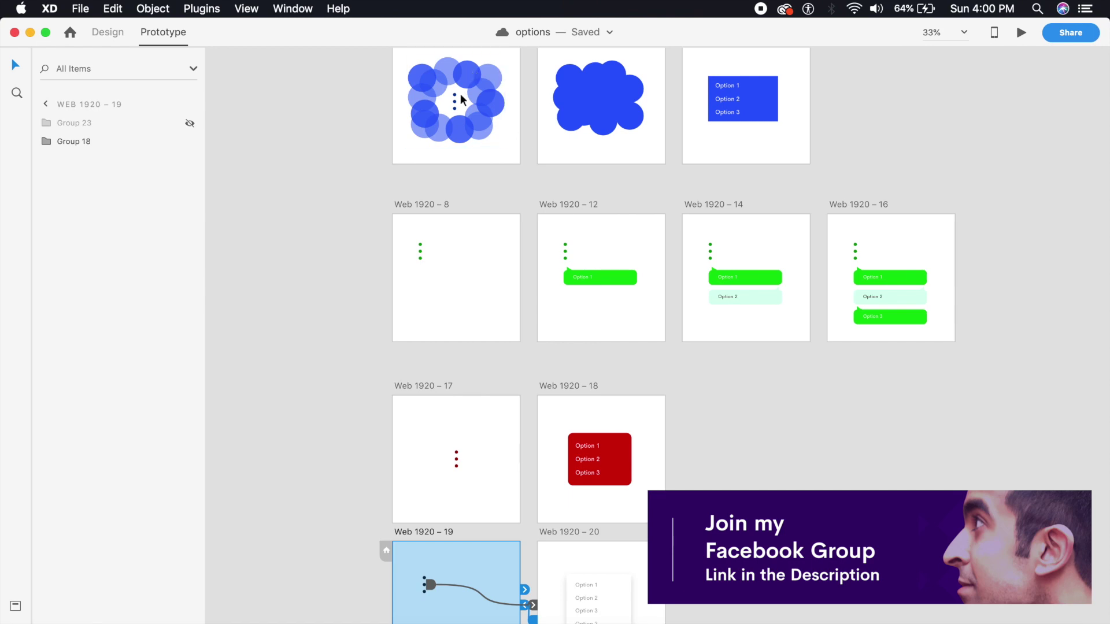